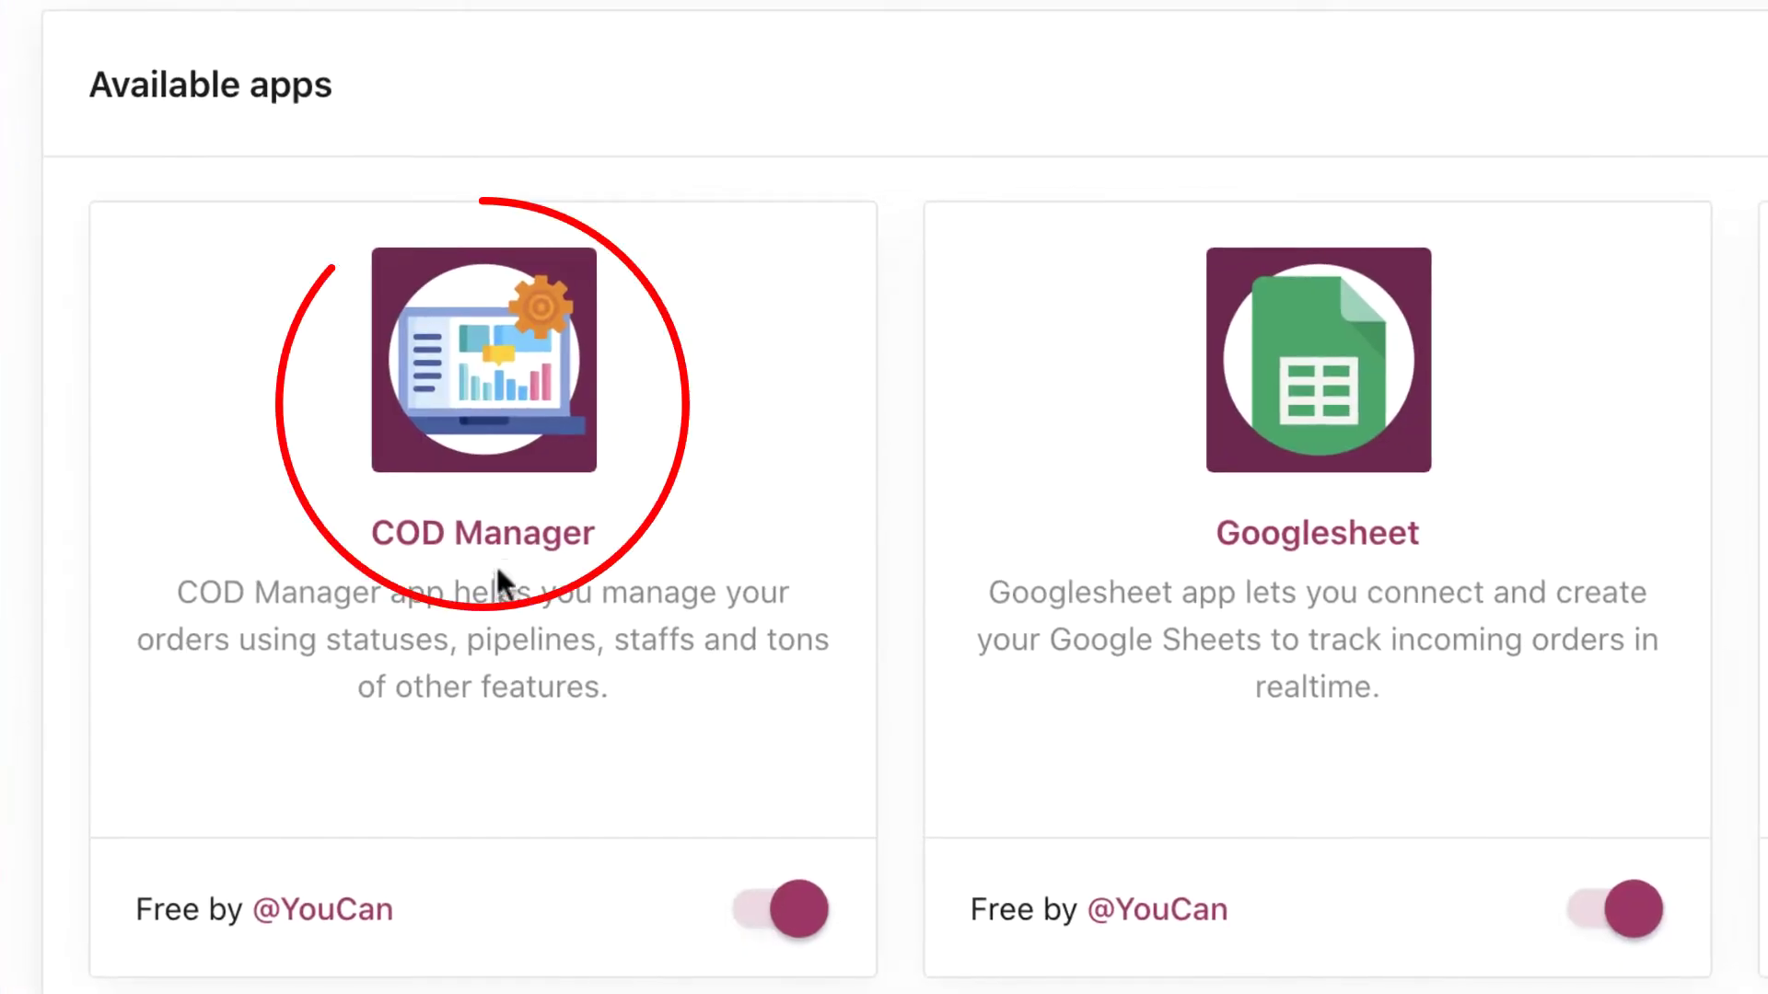
- Open the COD Manager app from the available apps and get started with it
left_click(486, 548)
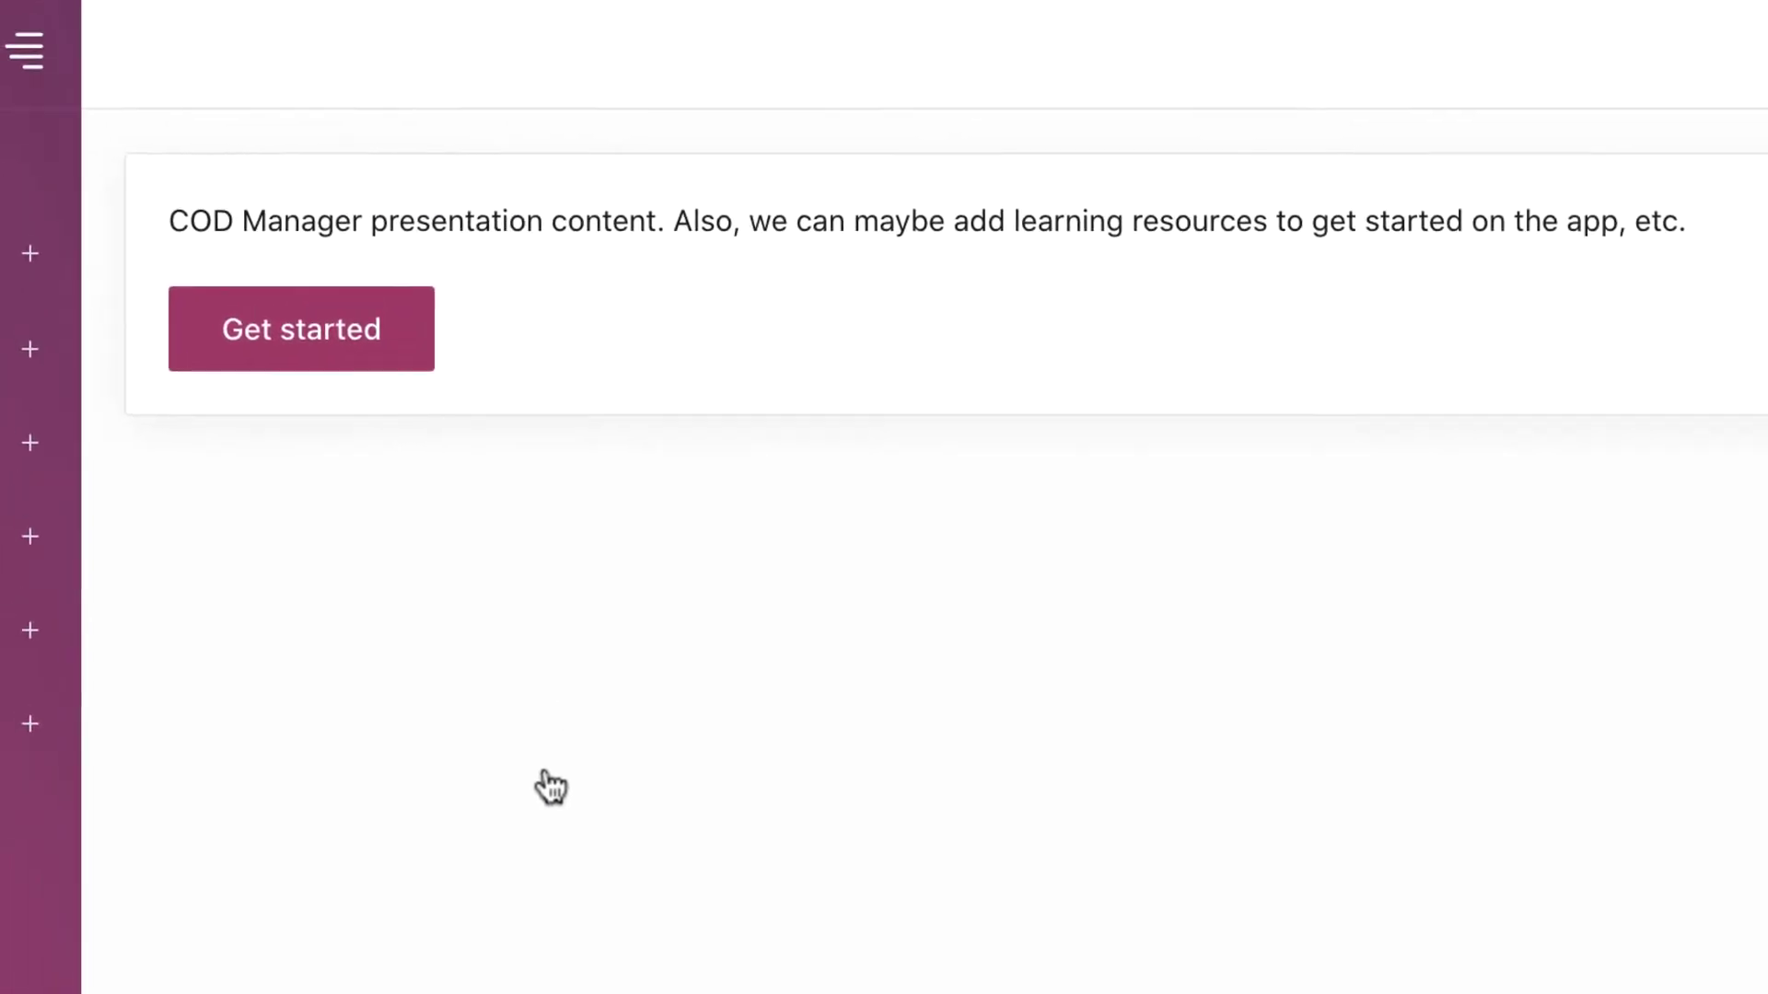
left_click(363, 359)
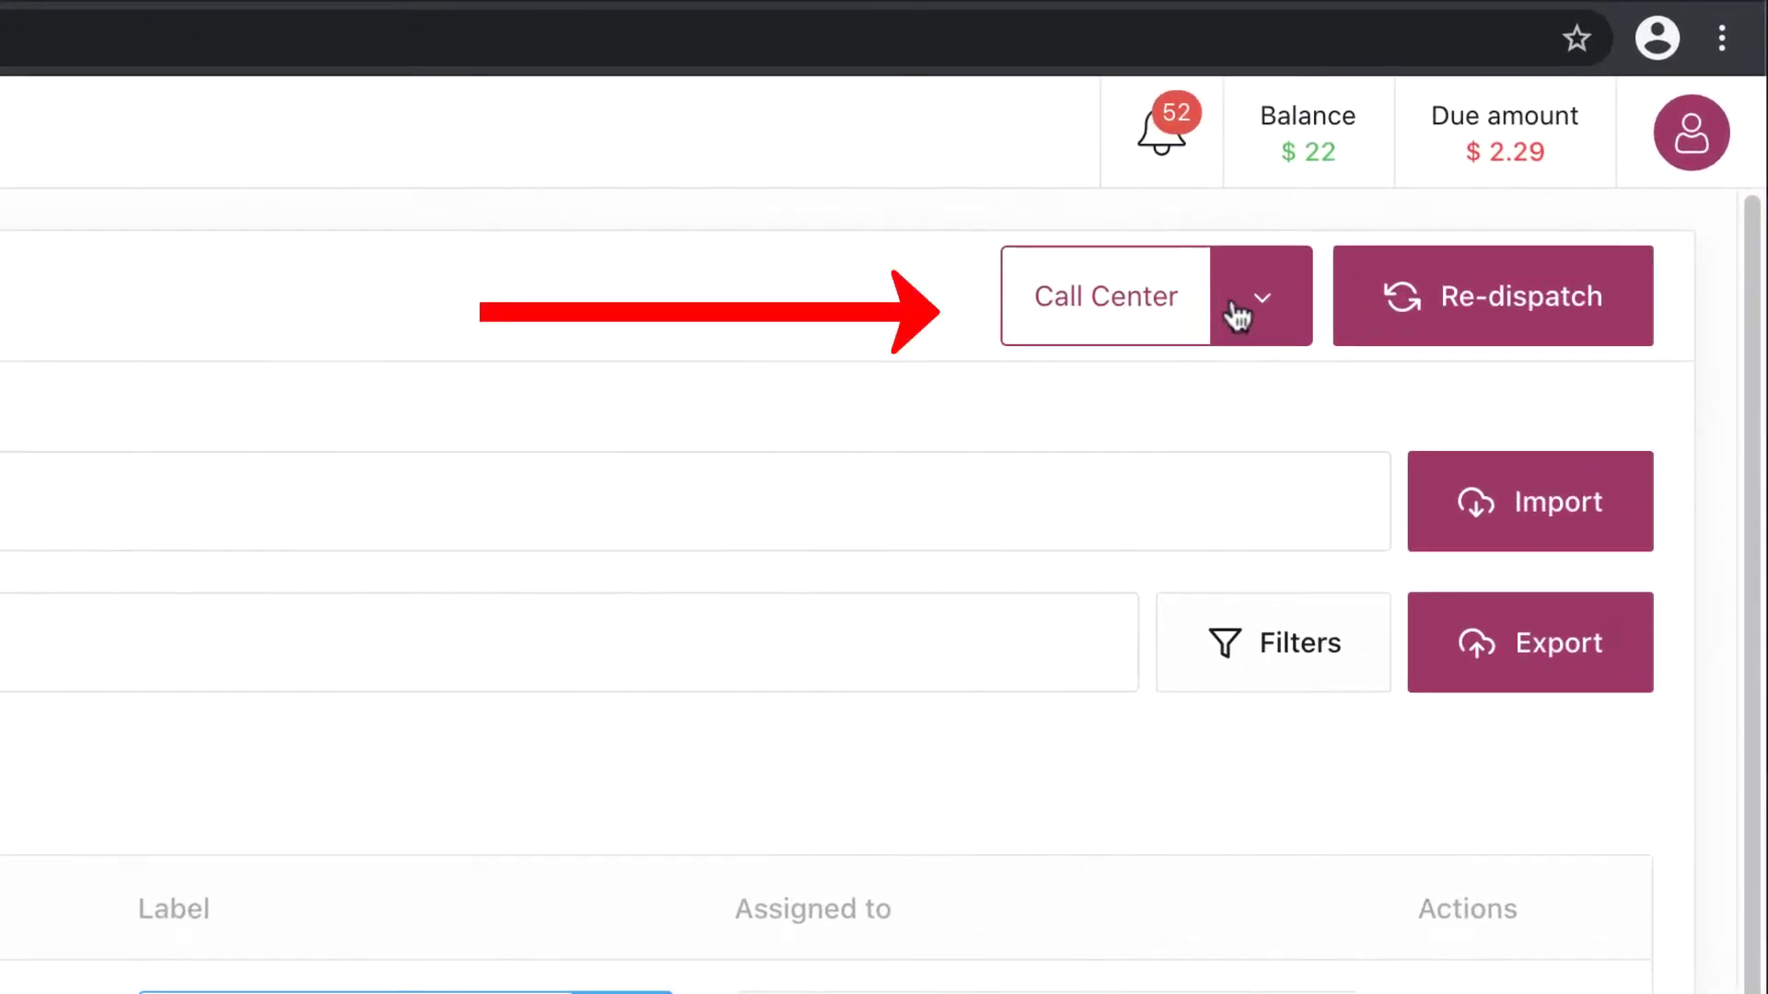
- View the leads of the Shipping pipeline and switch to the Sales pipeline
left_click(1239, 316)
left_click(1209, 474)
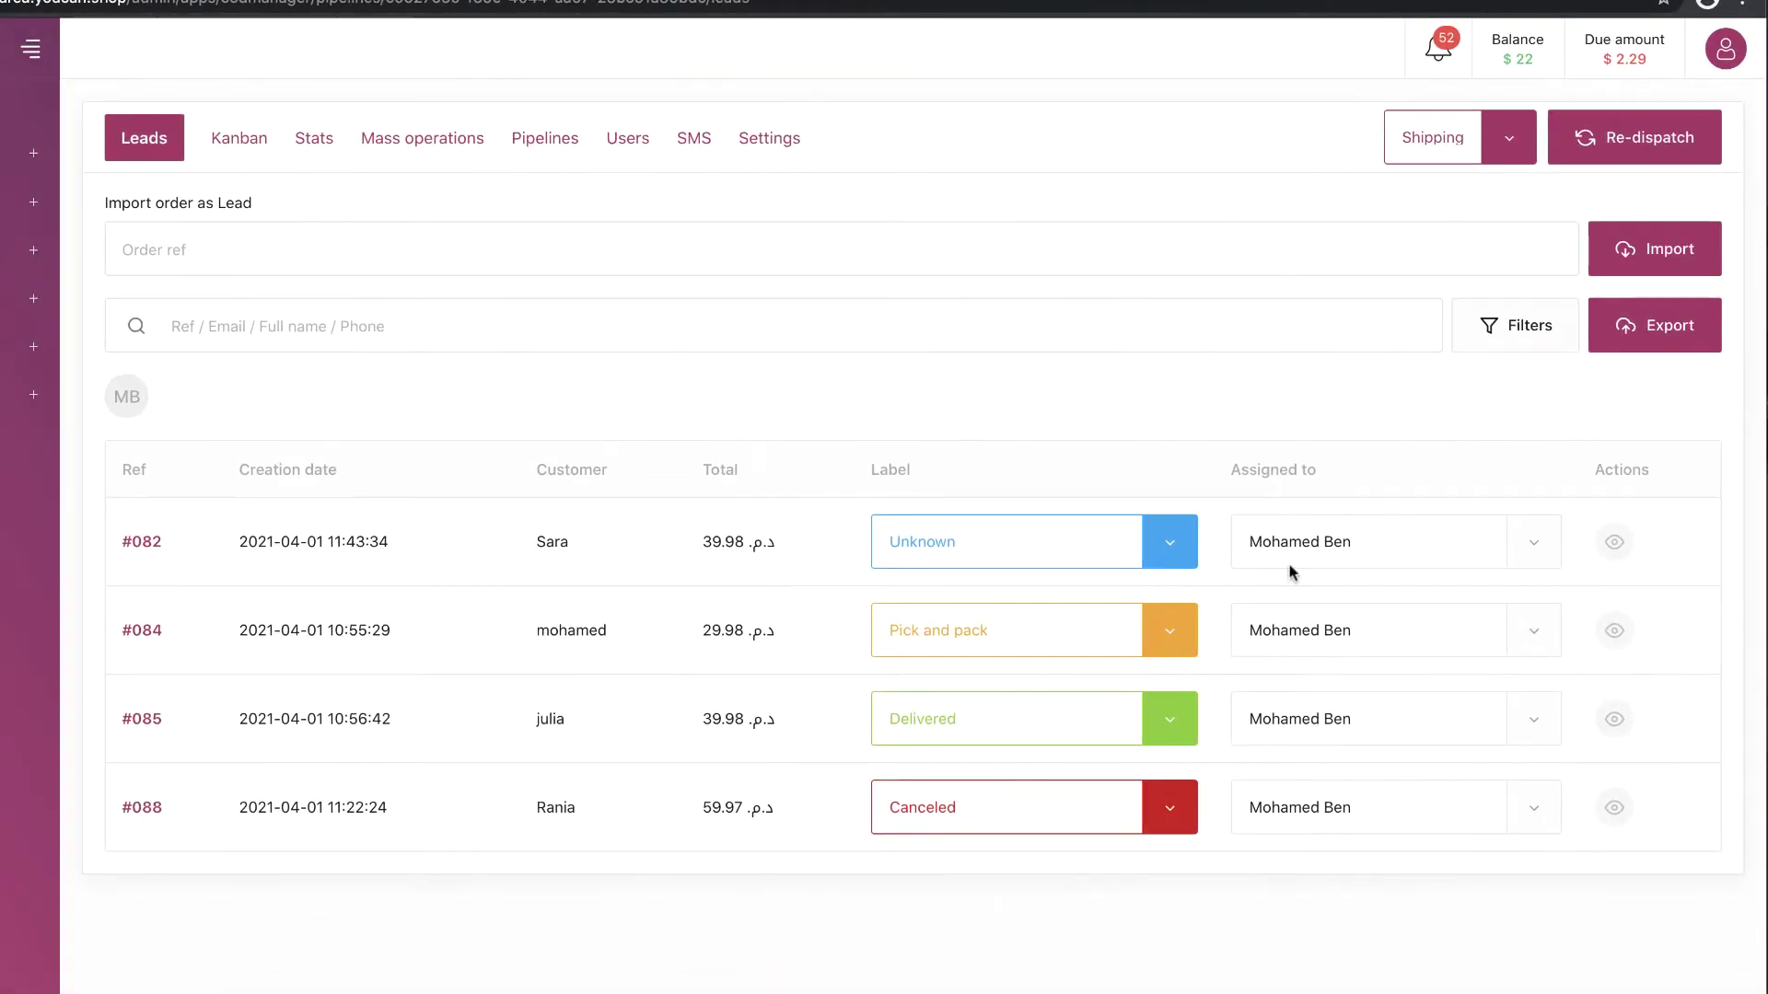
left_click(1509, 137)
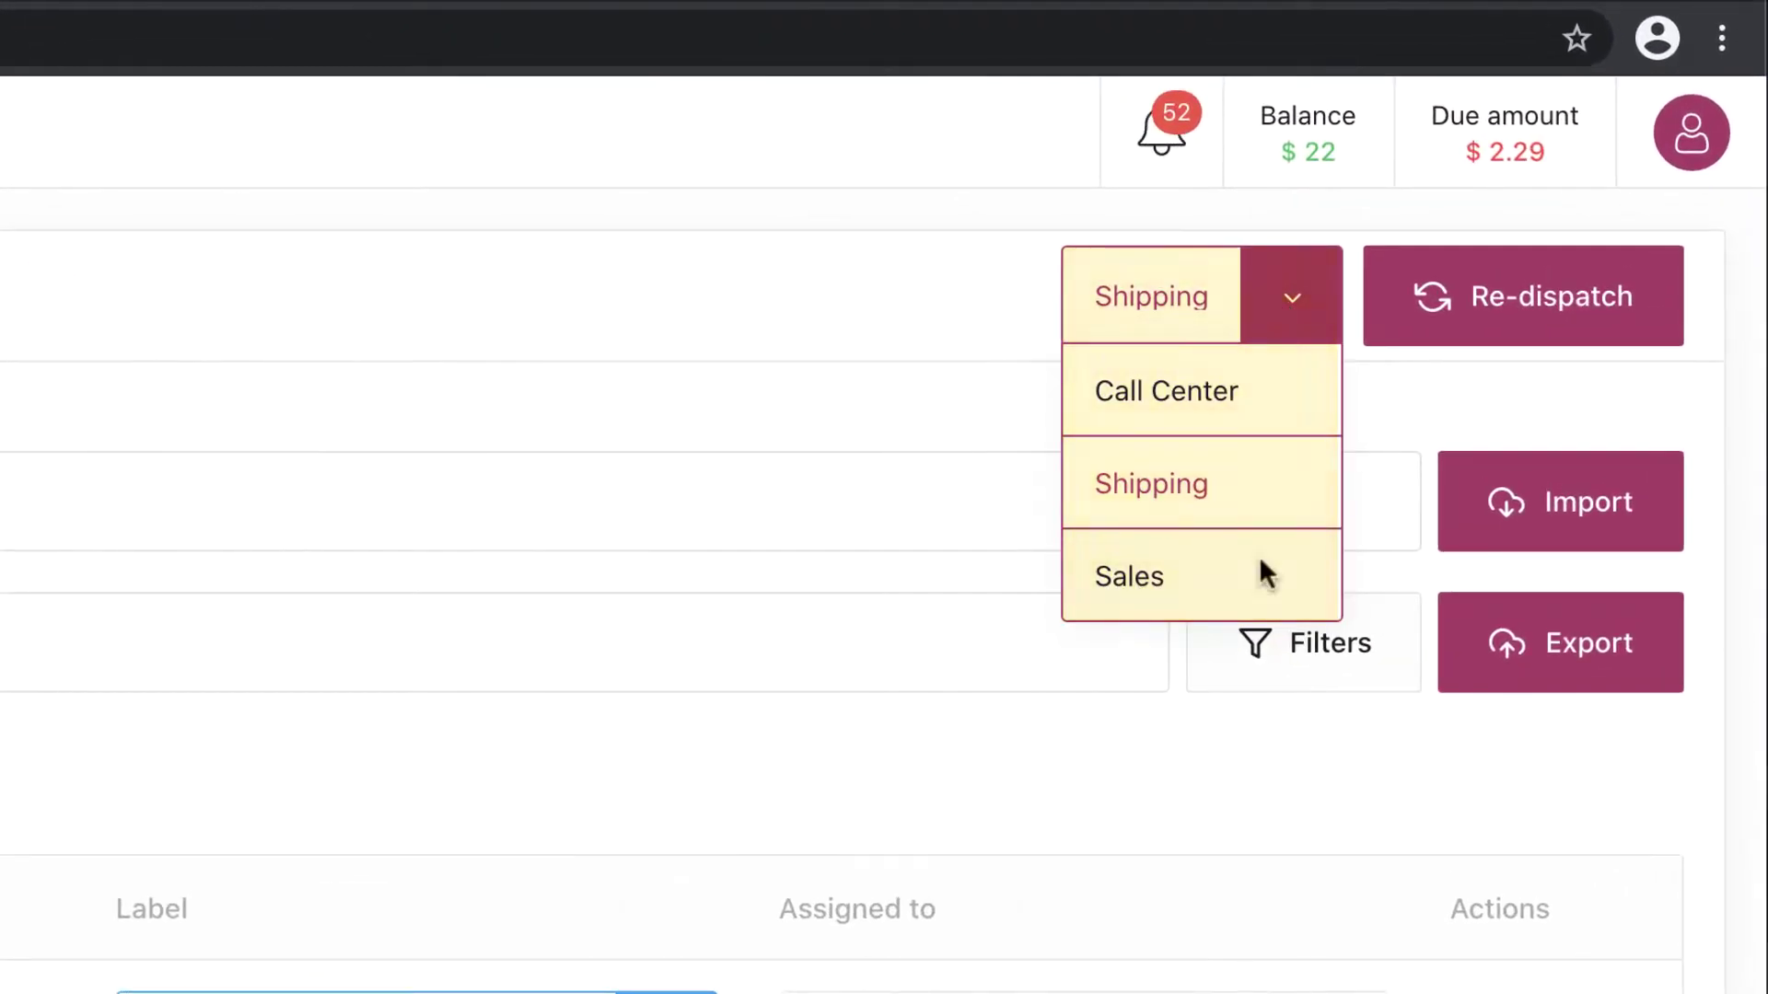
left_click(1261, 564)
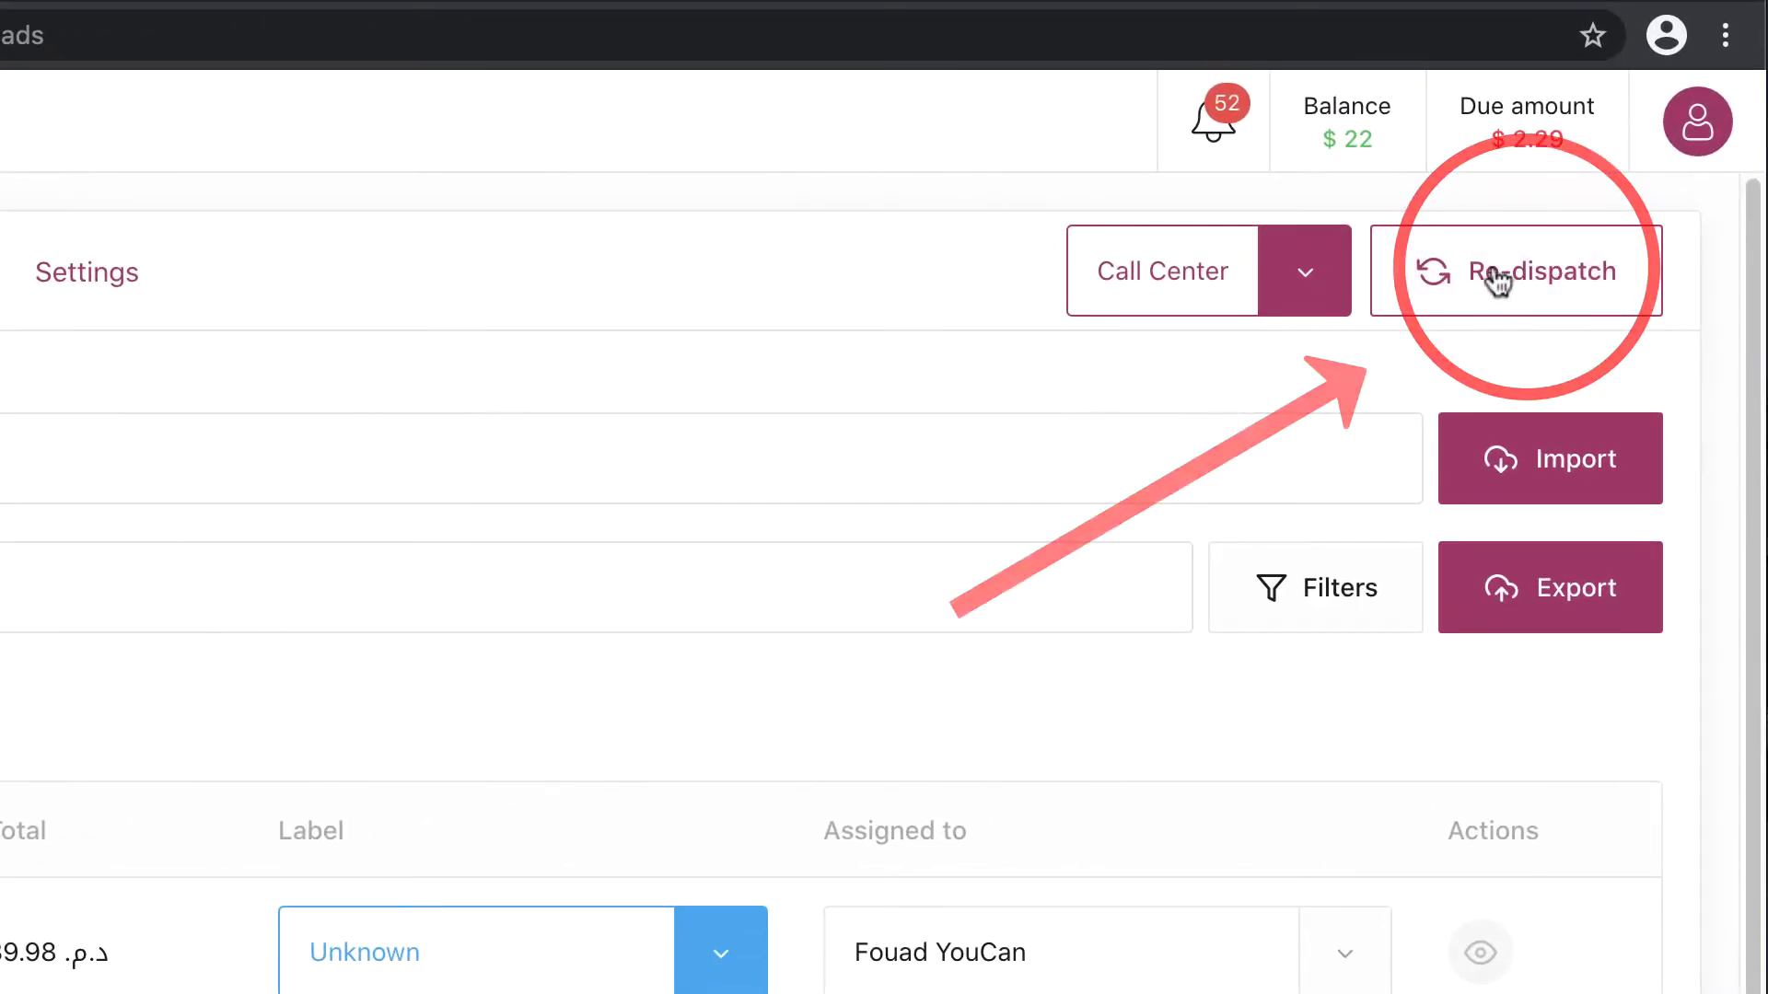
- Re-dispatch the leads of the Call Center pipeline
left_click(1498, 276)
left_click(1247, 293)
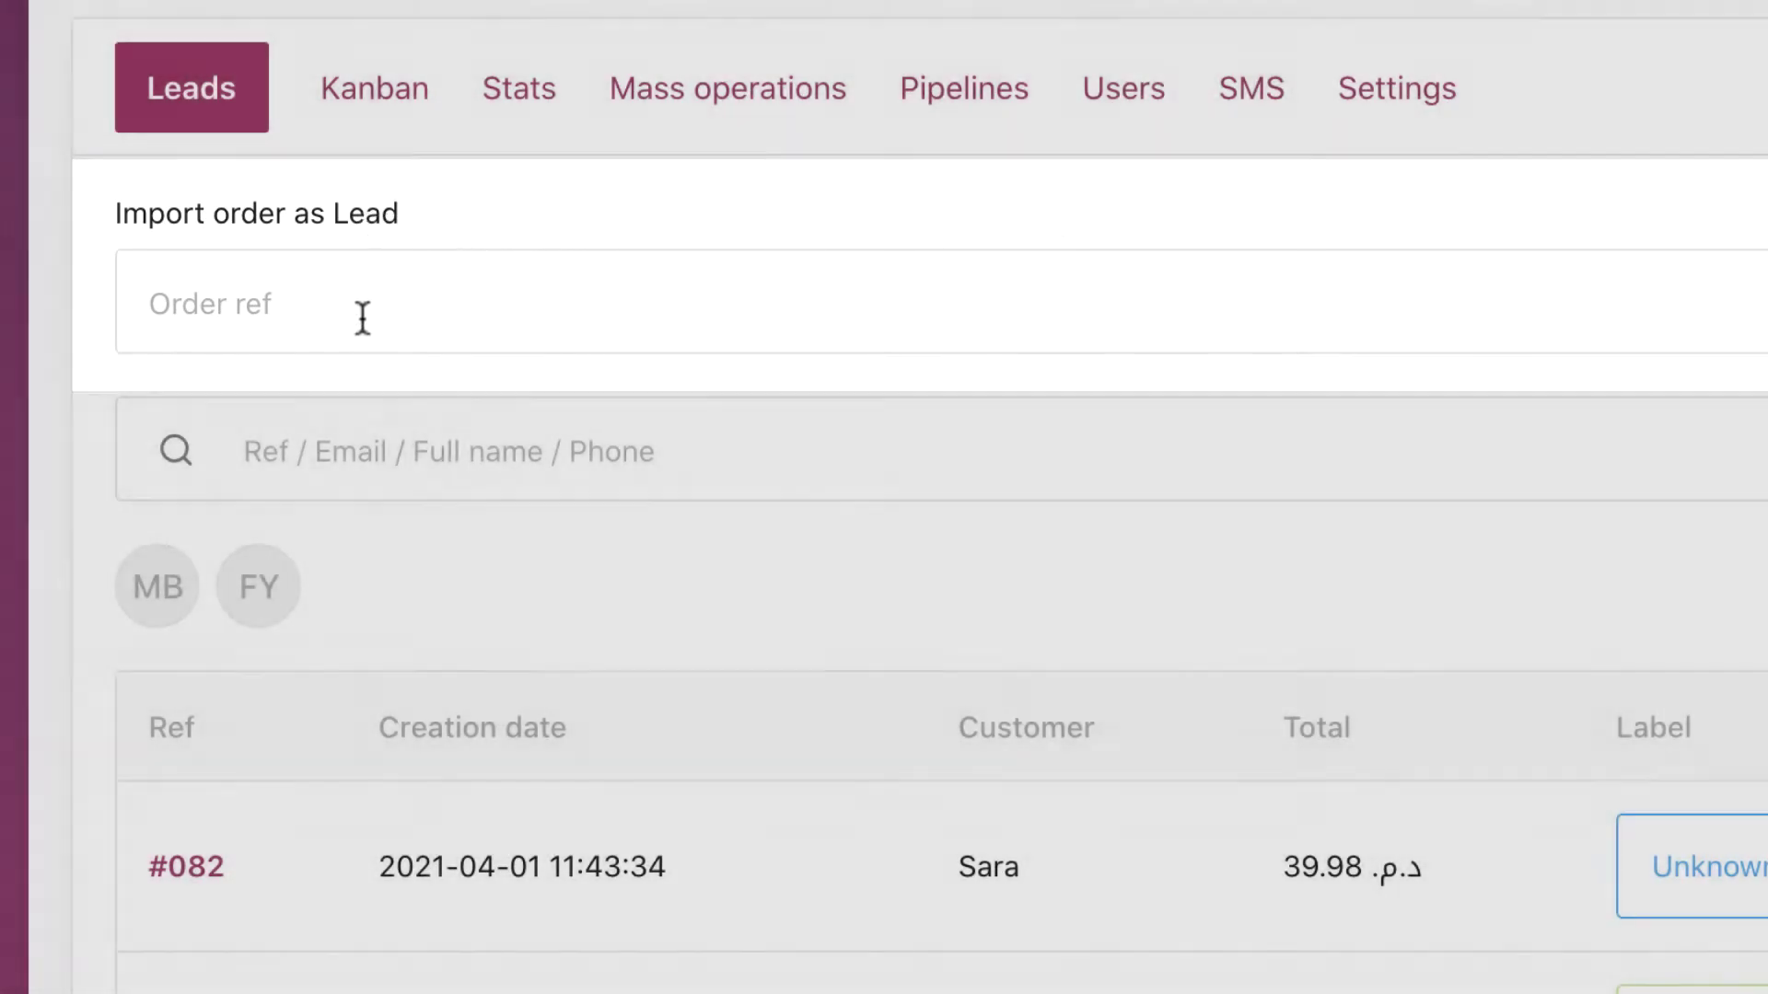
- Import an existing order as a lead by entering its order reference
left_click(359, 316)
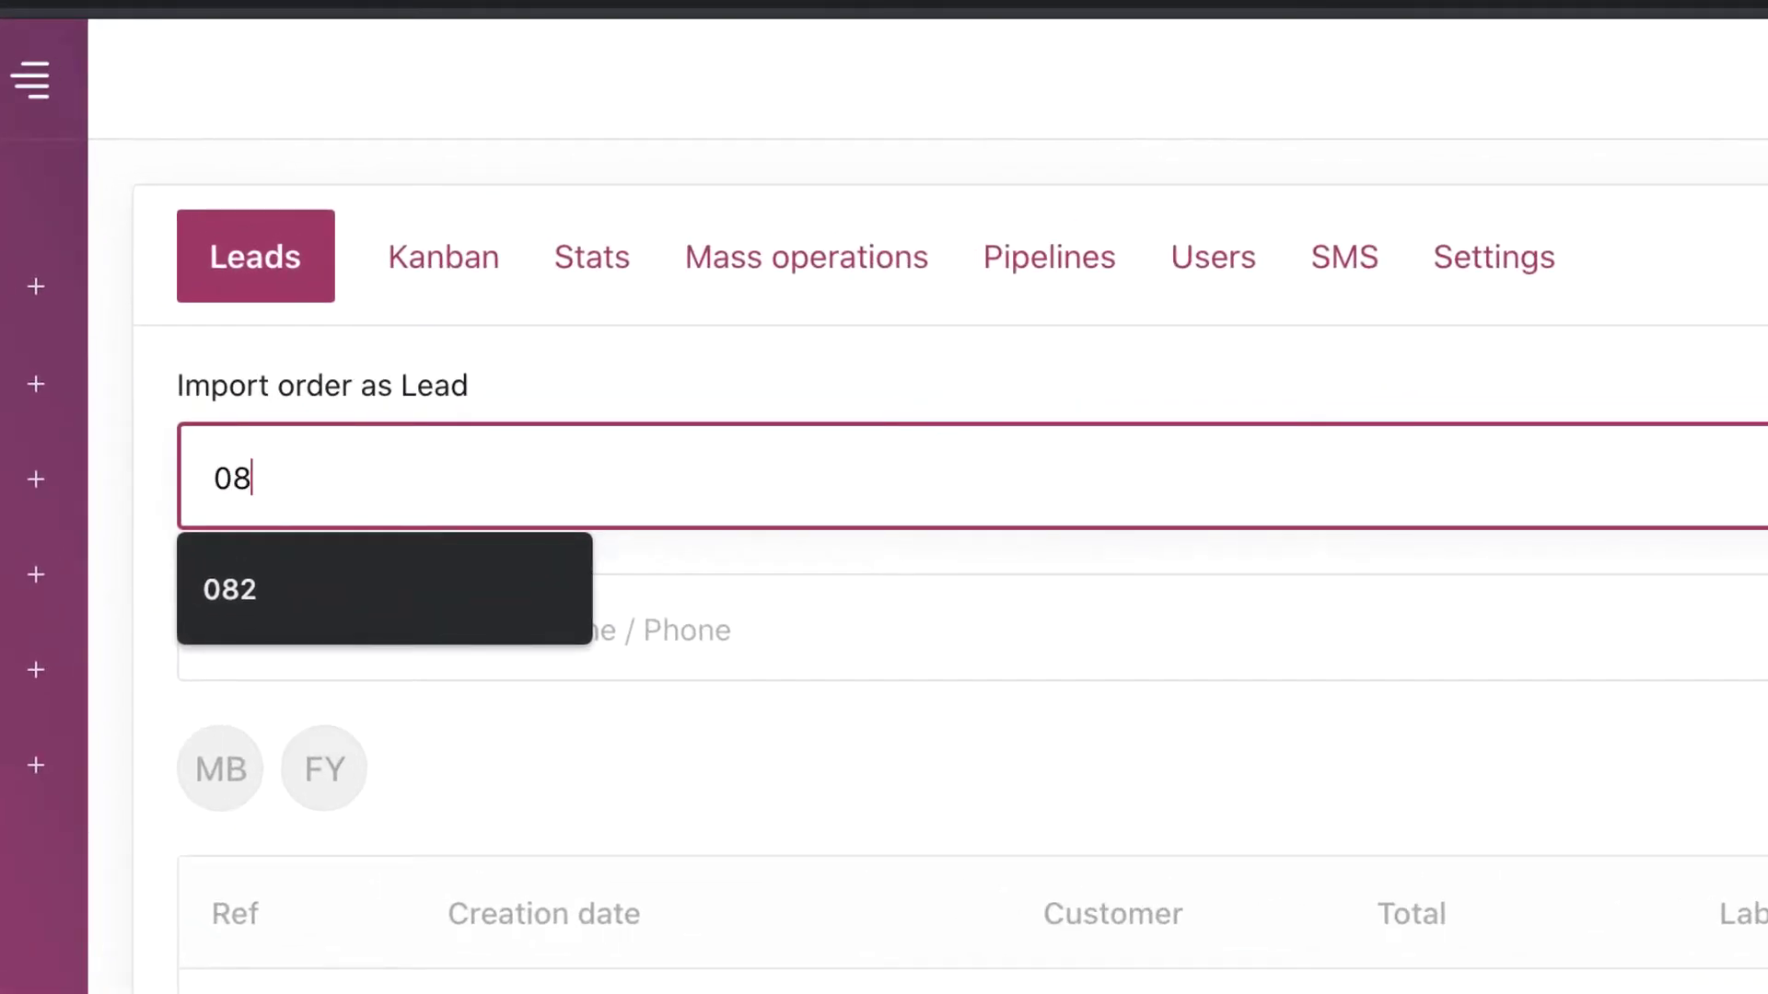
type("1")
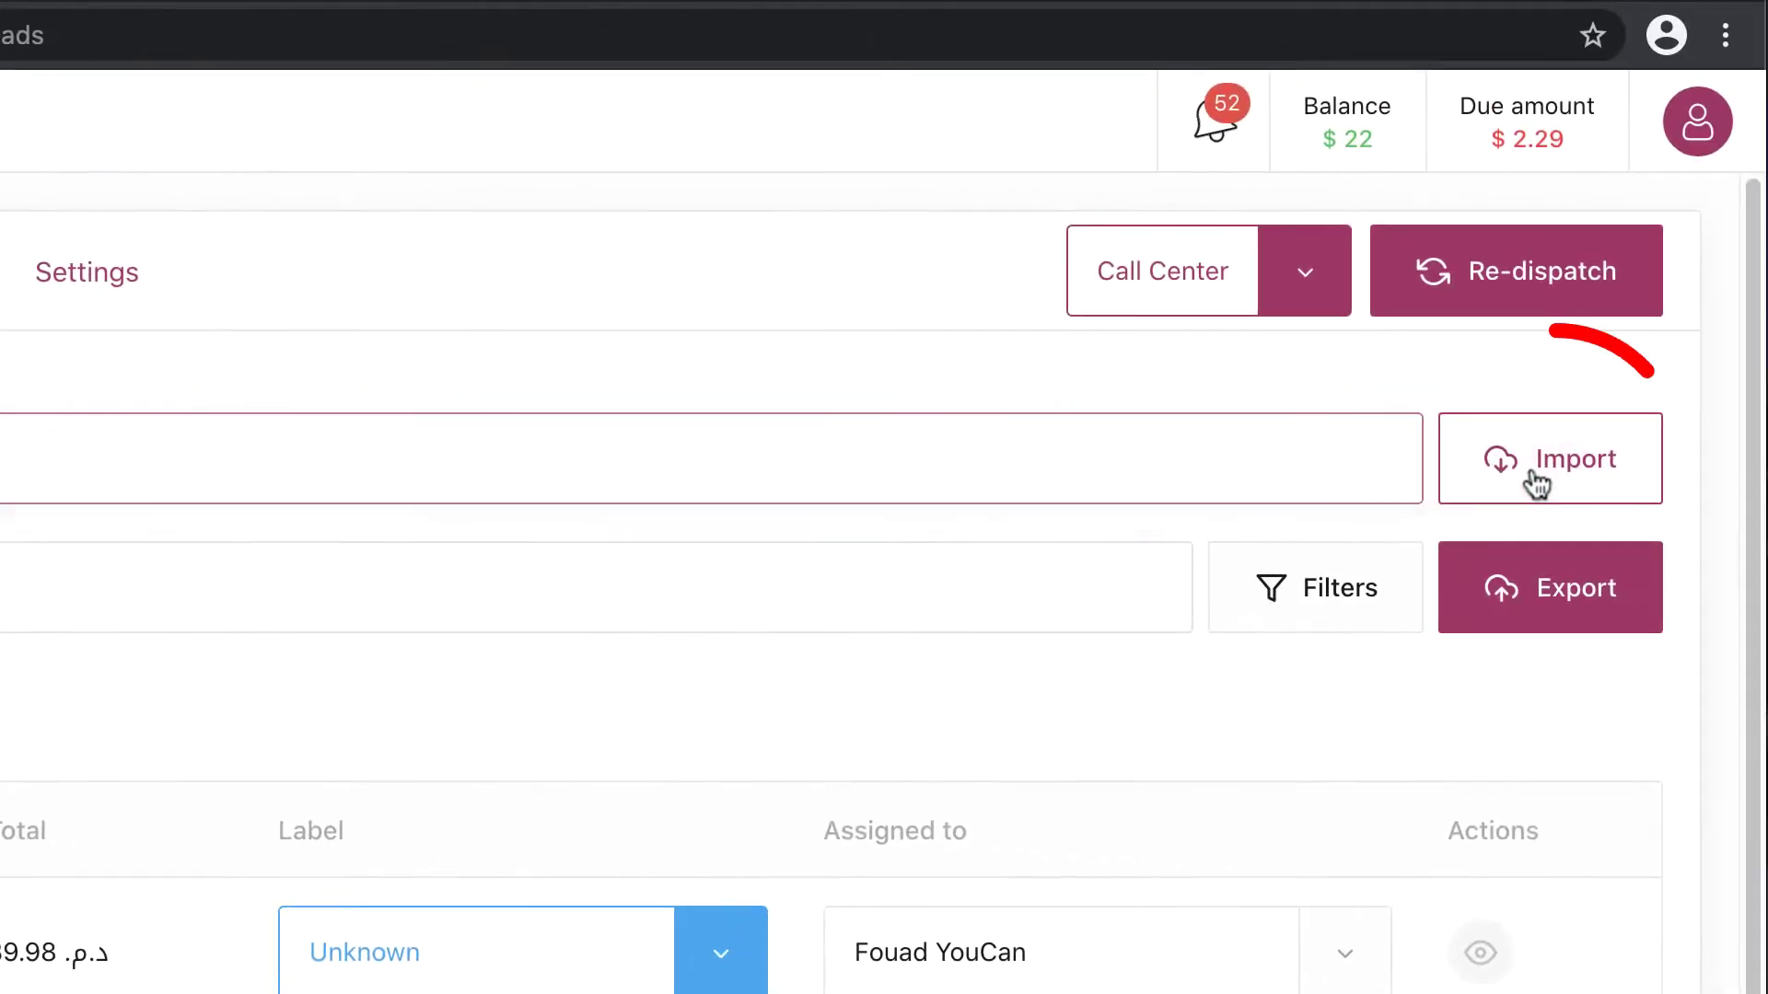
left_click(1534, 488)
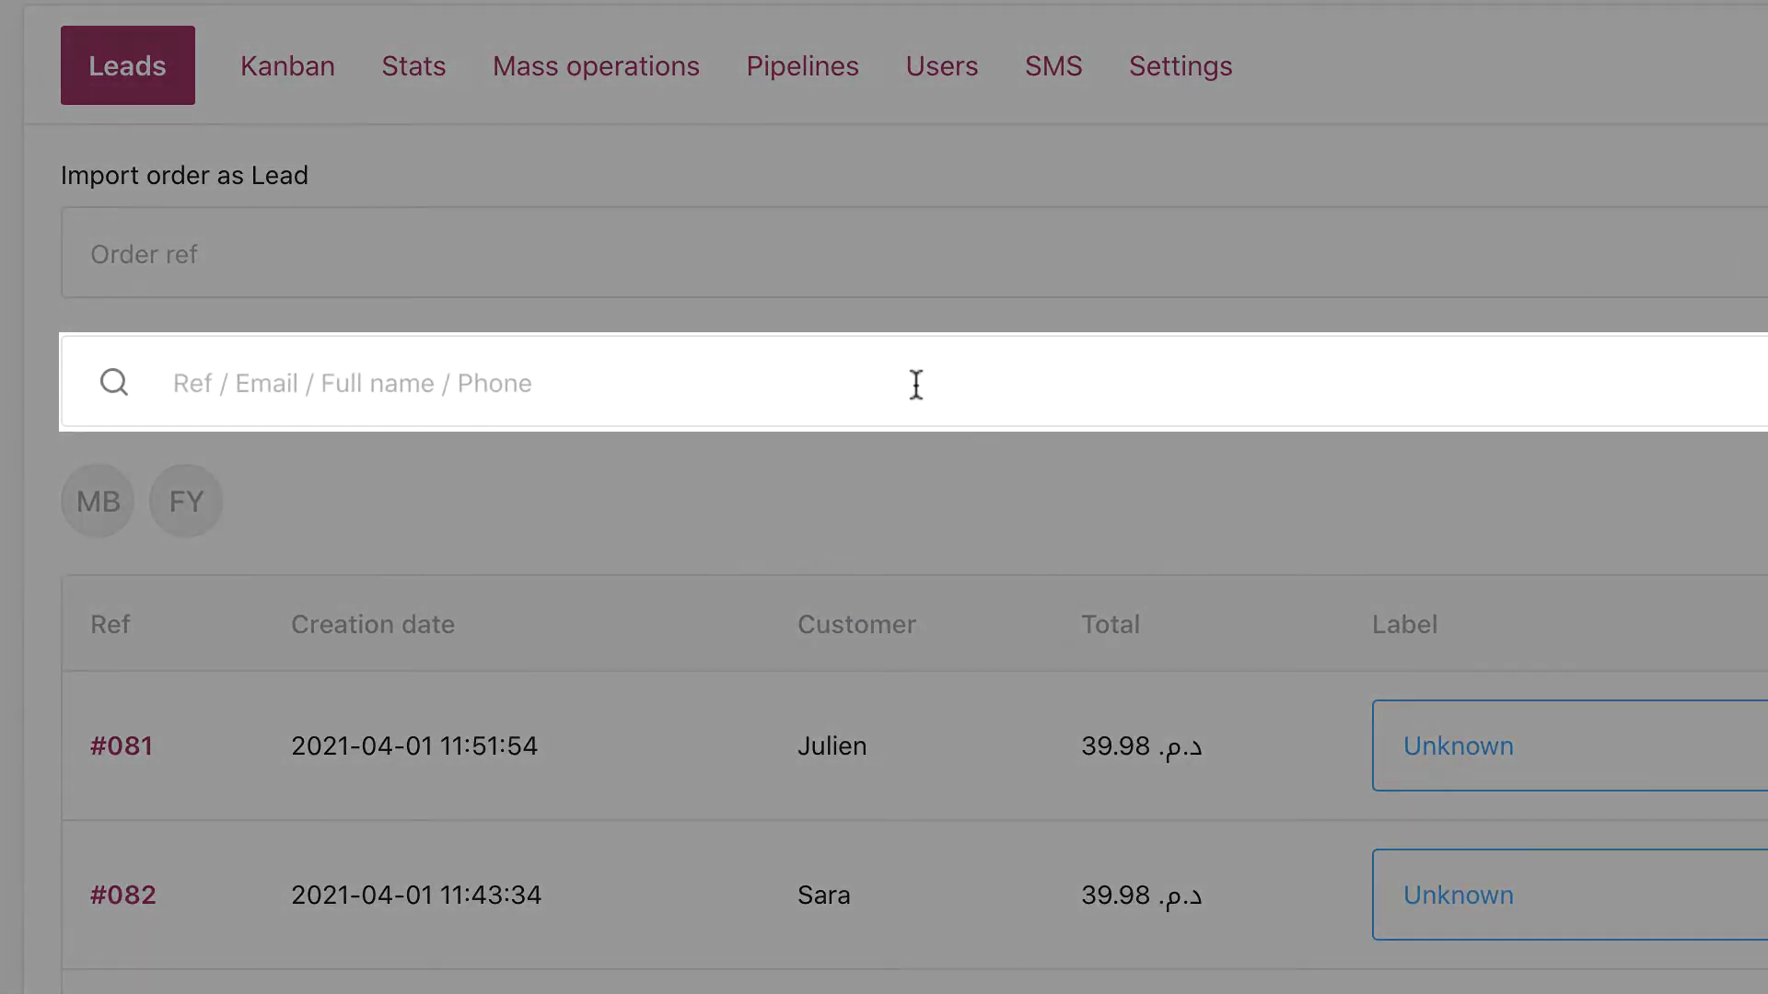
- Try the archived-only, planified-only and this-month filters on the lead list and reset them
left_click(916, 384)
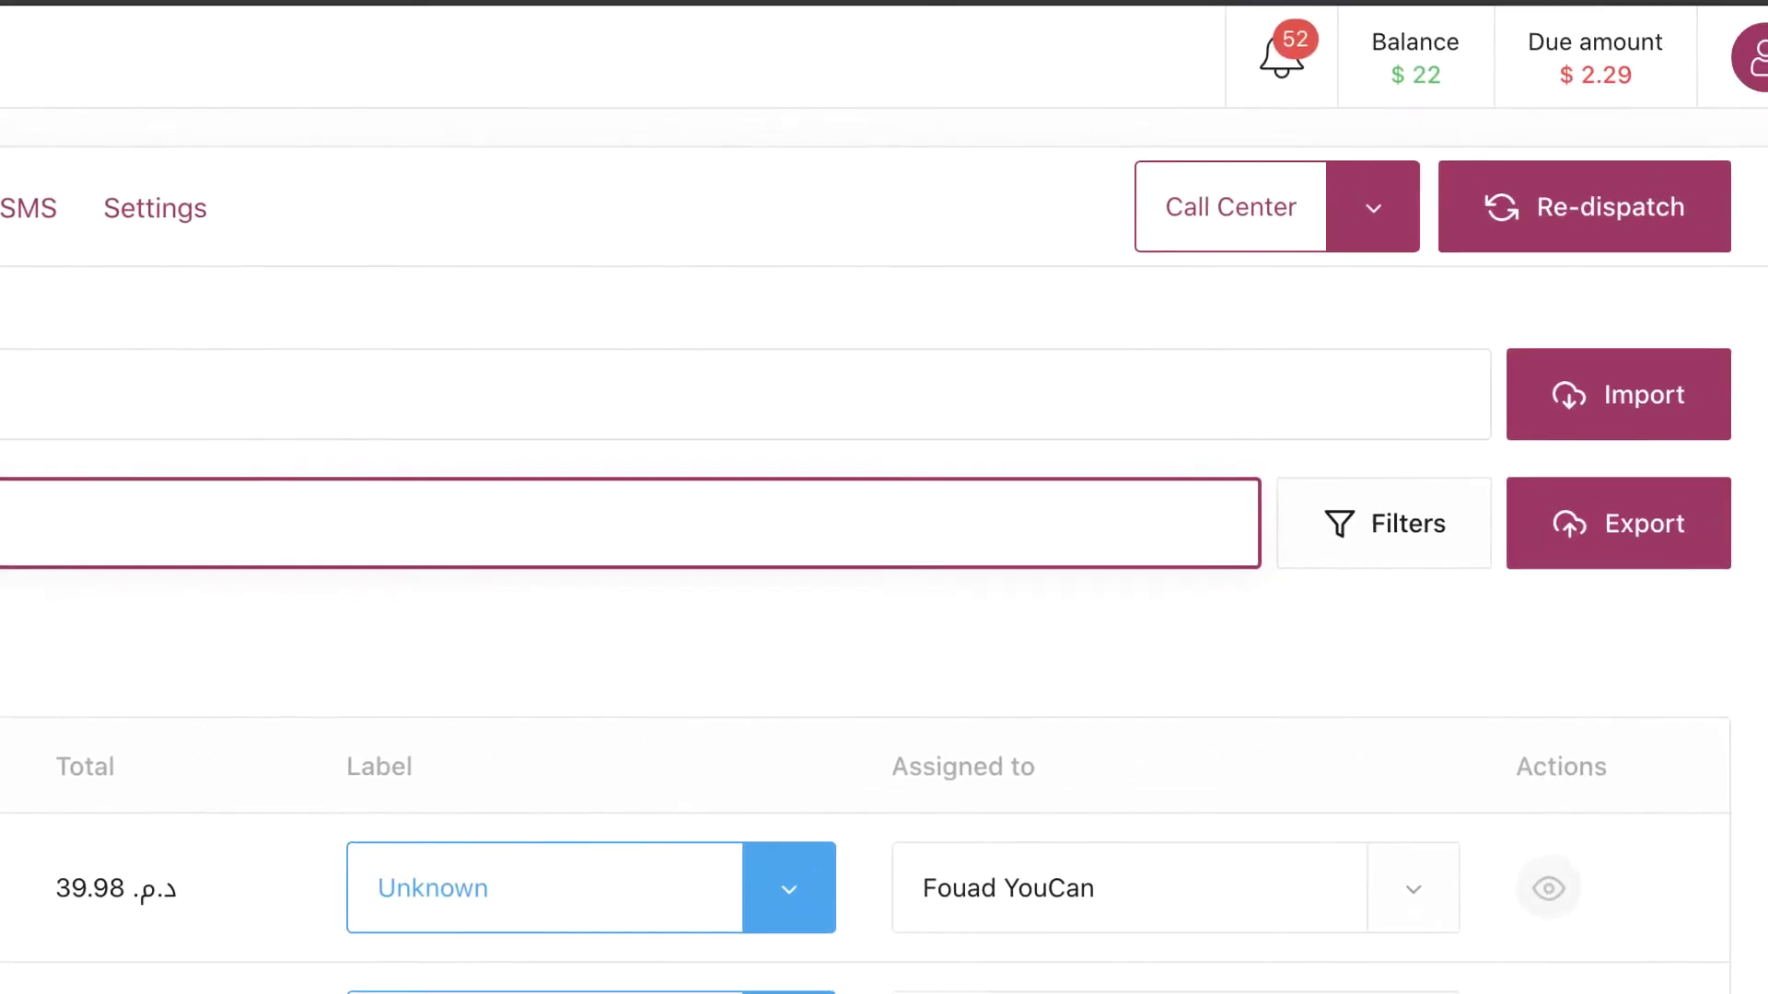
left_click(1326, 552)
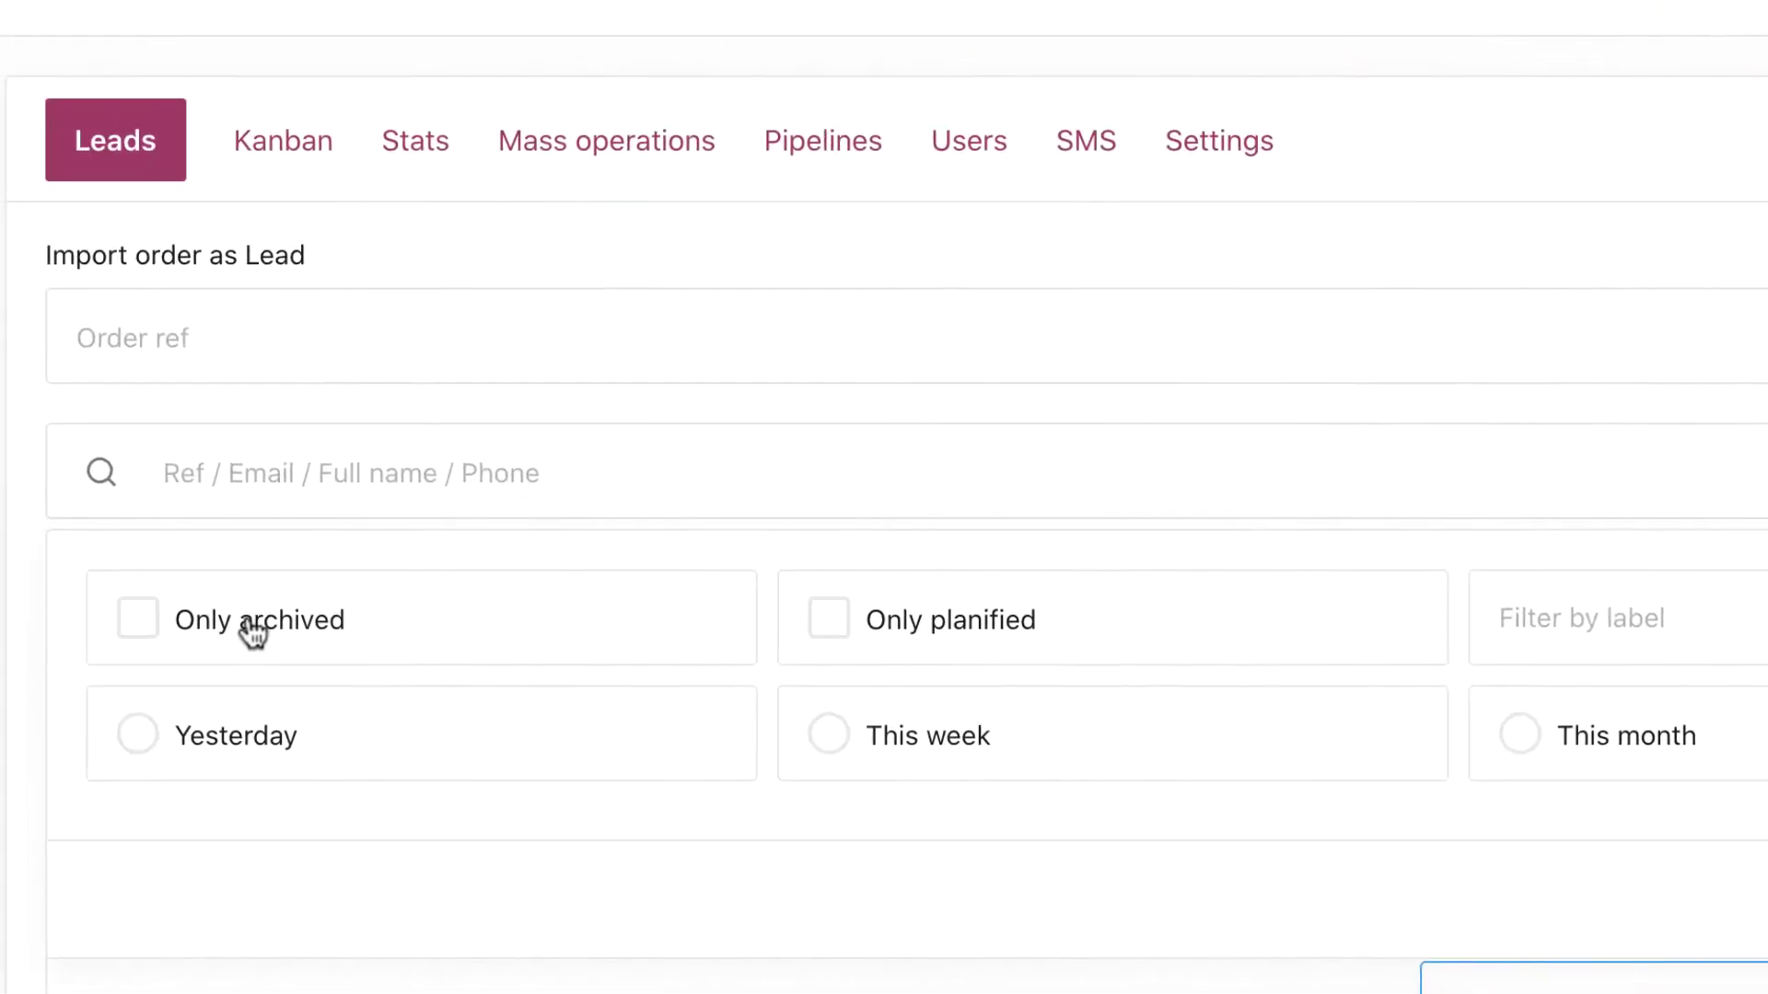
left_click(861, 626)
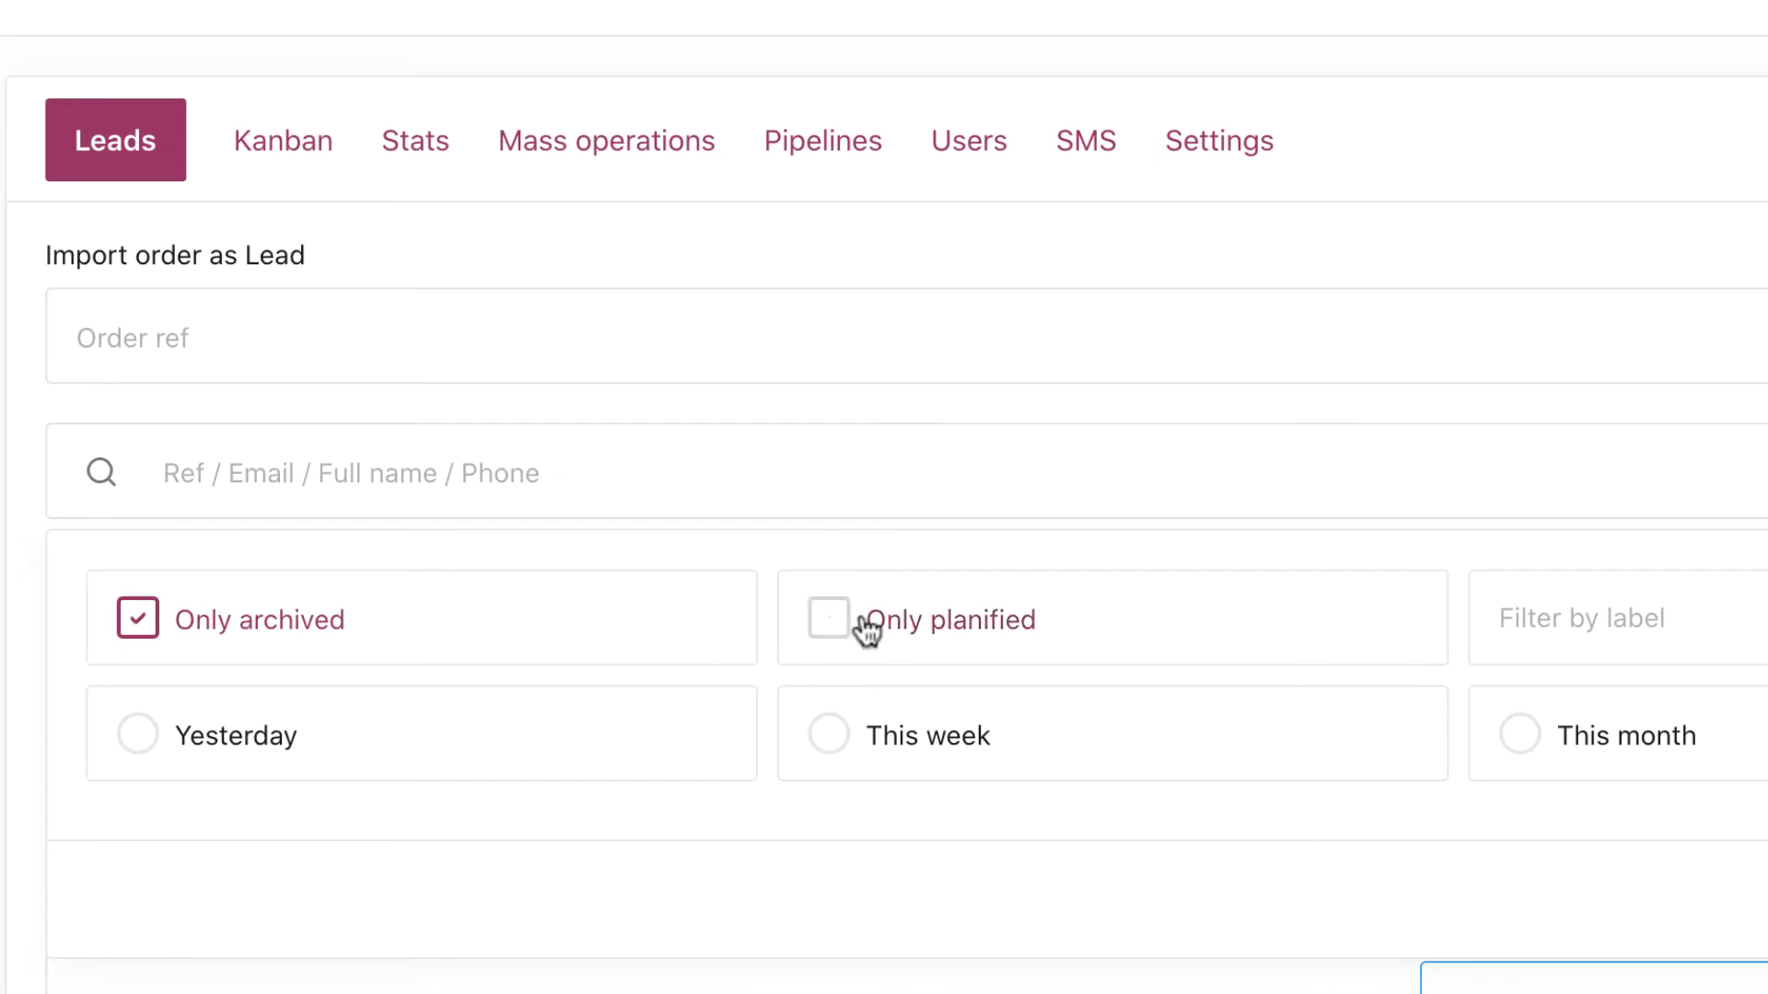
left_click(405, 636)
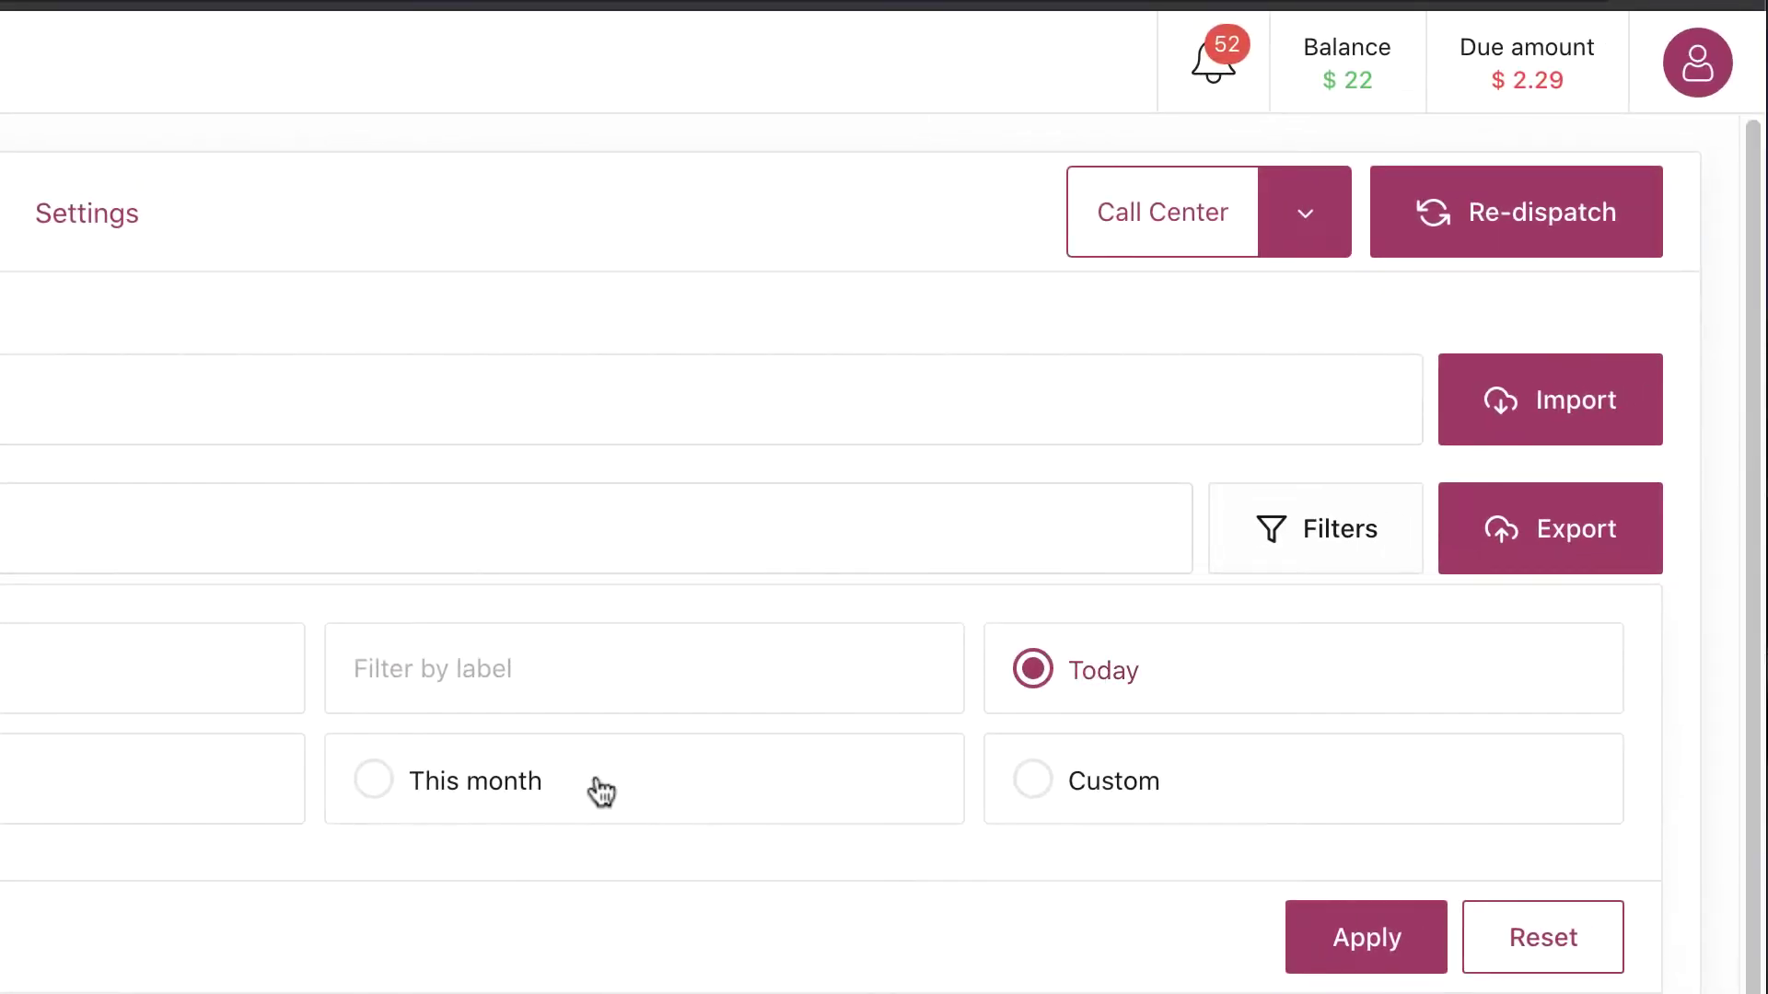
left_click(601, 790)
left_click(307, 674)
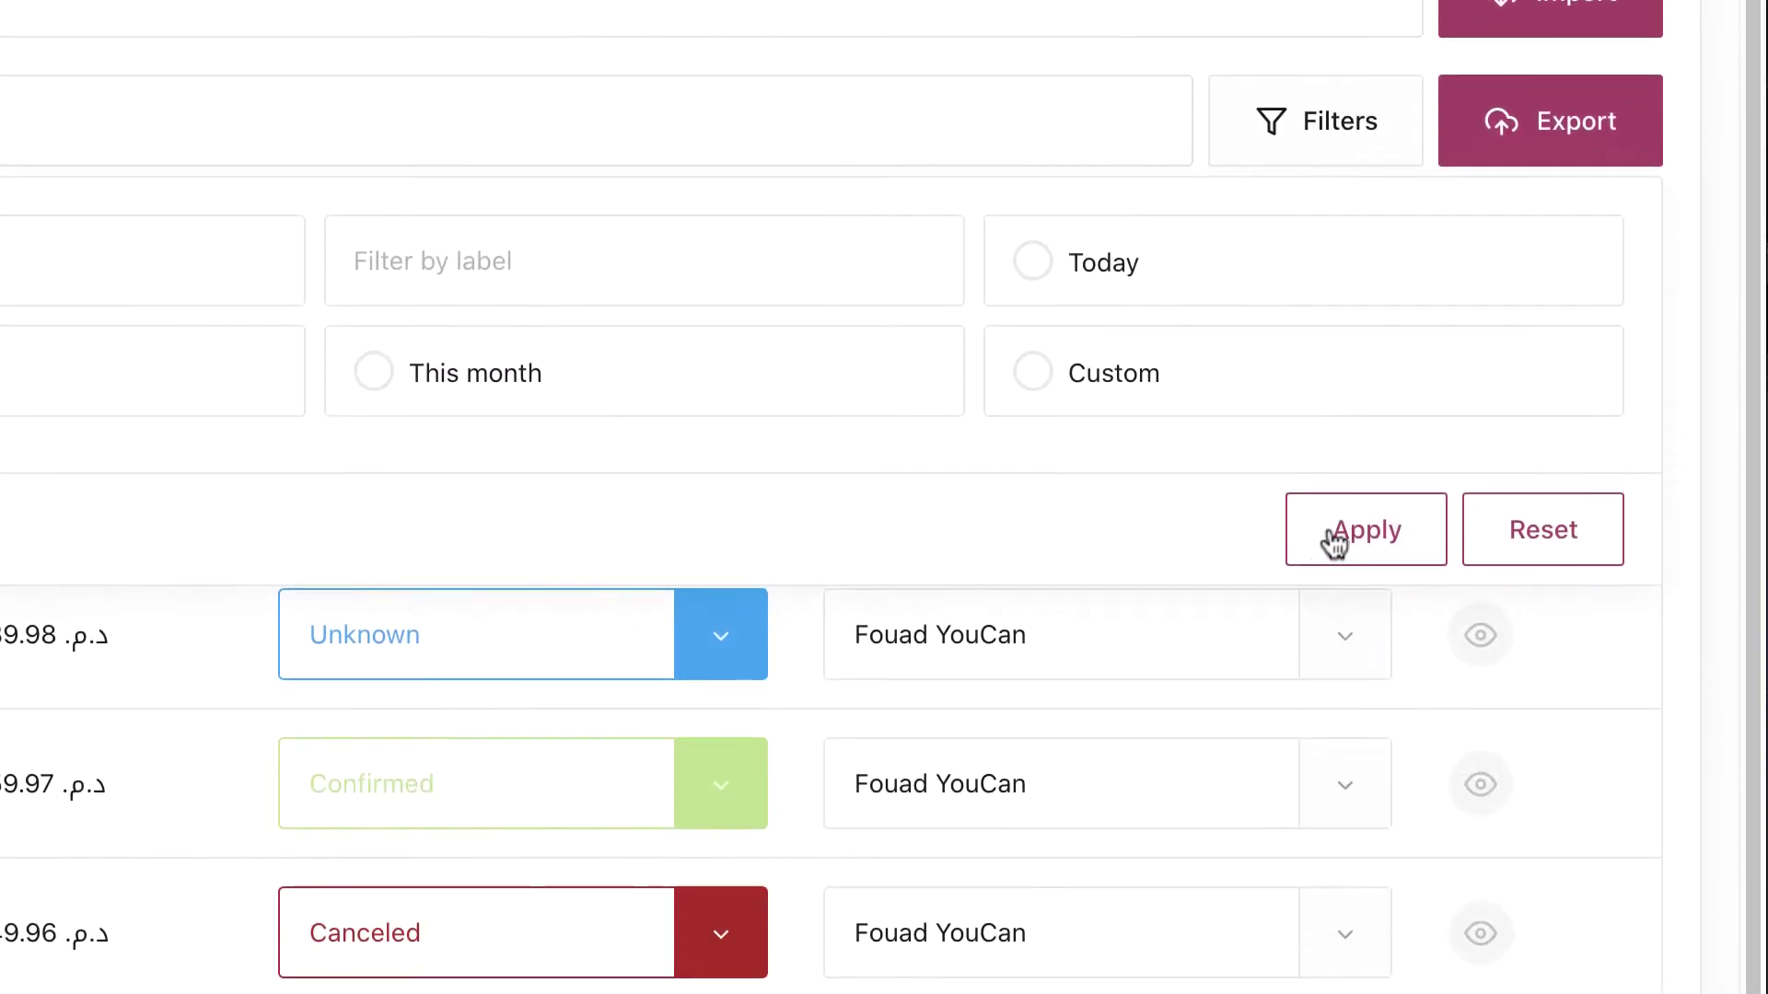
left_click(1556, 536)
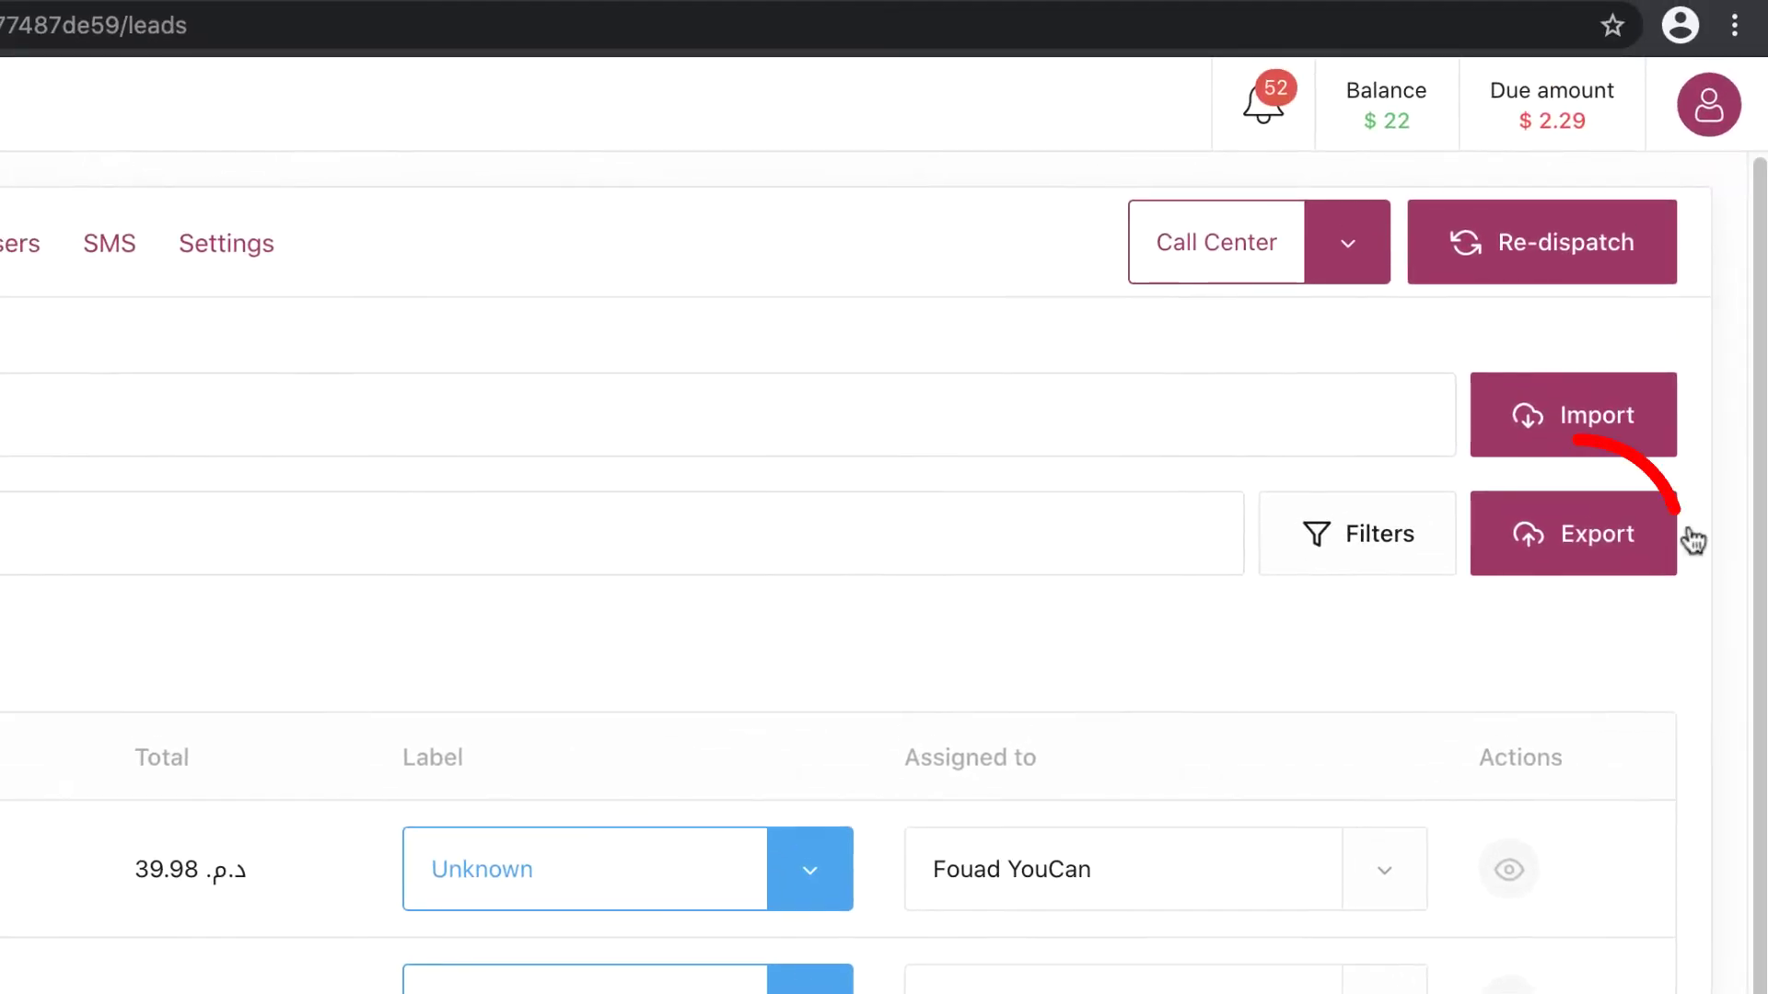
- Open the lead export and look over its date filter, label filter and archived-leads option, leaving archived leads excluded
left_click(1586, 536)
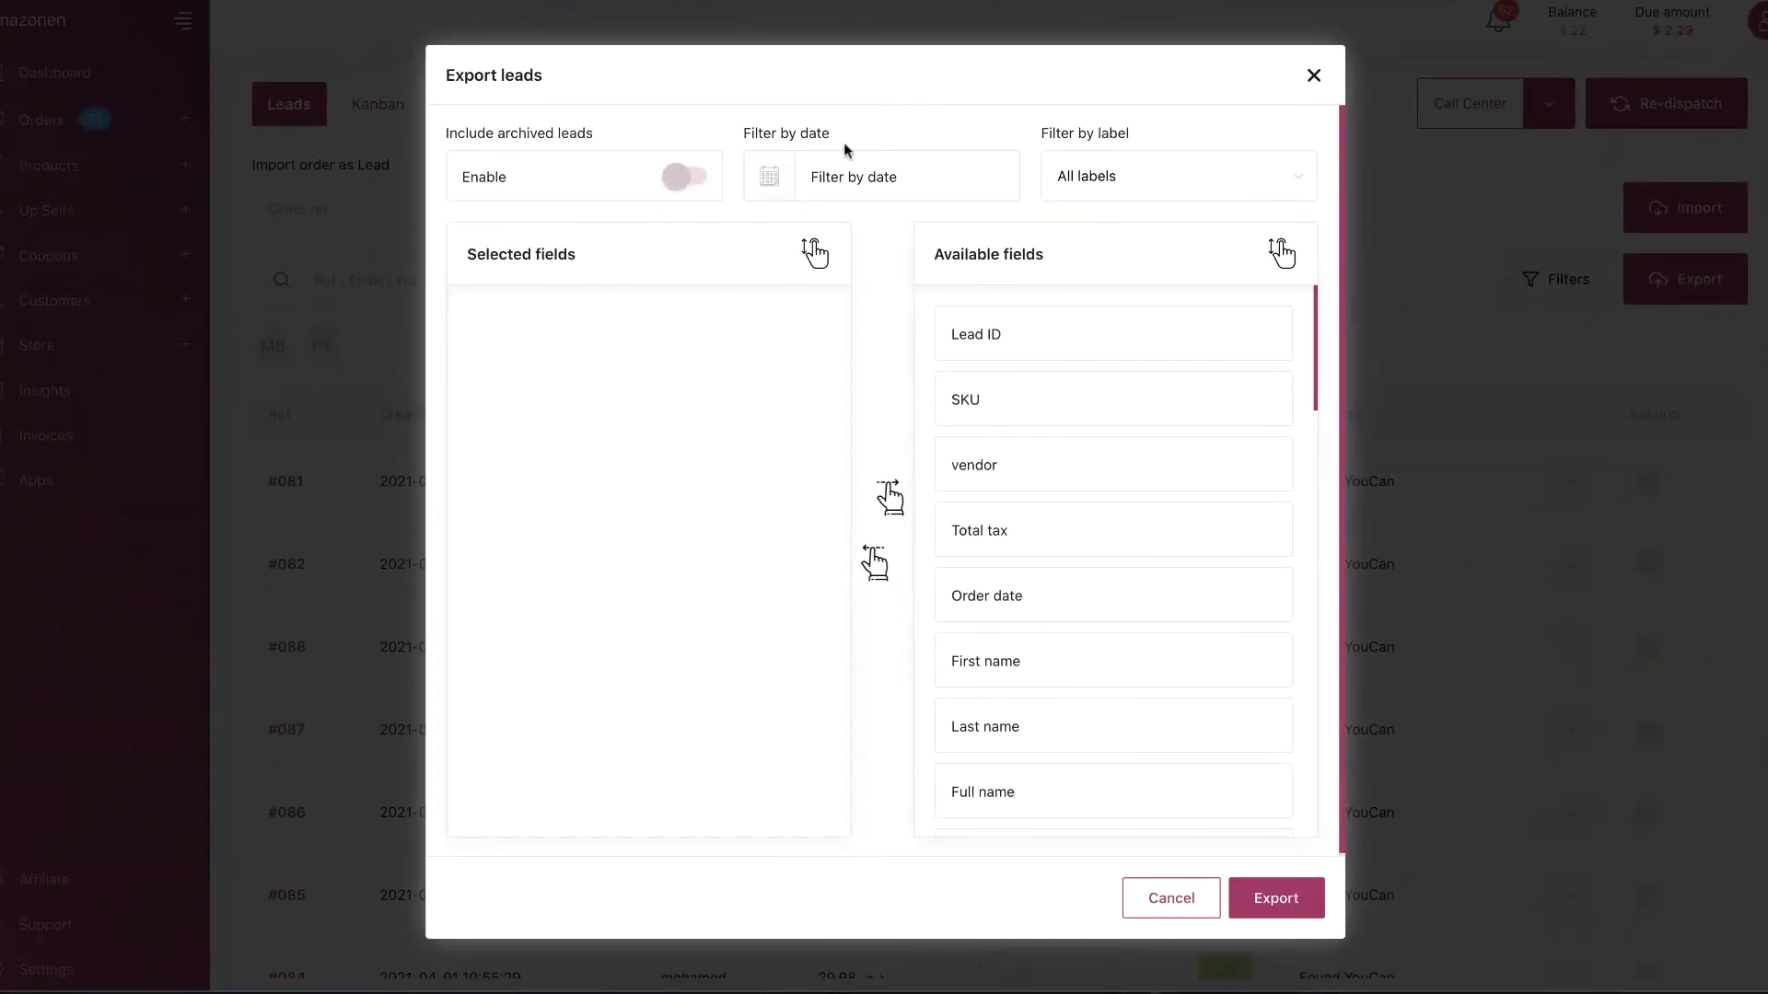
left_click(769, 177)
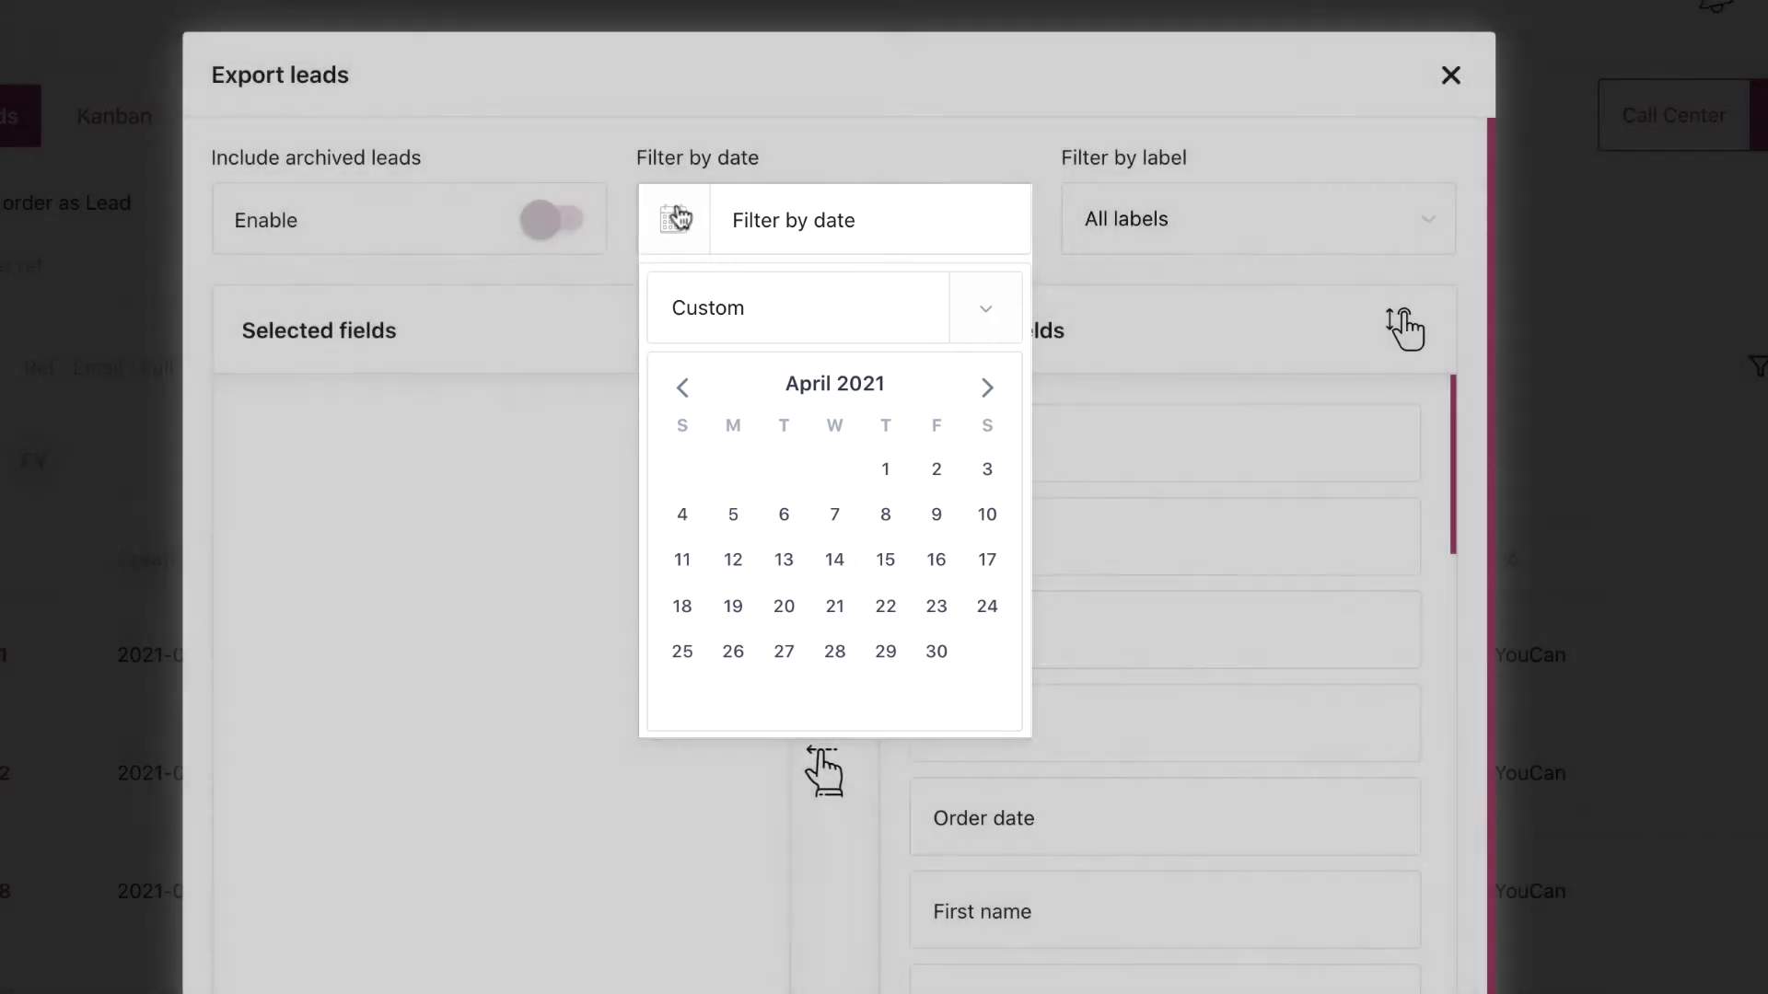
left_click(679, 219)
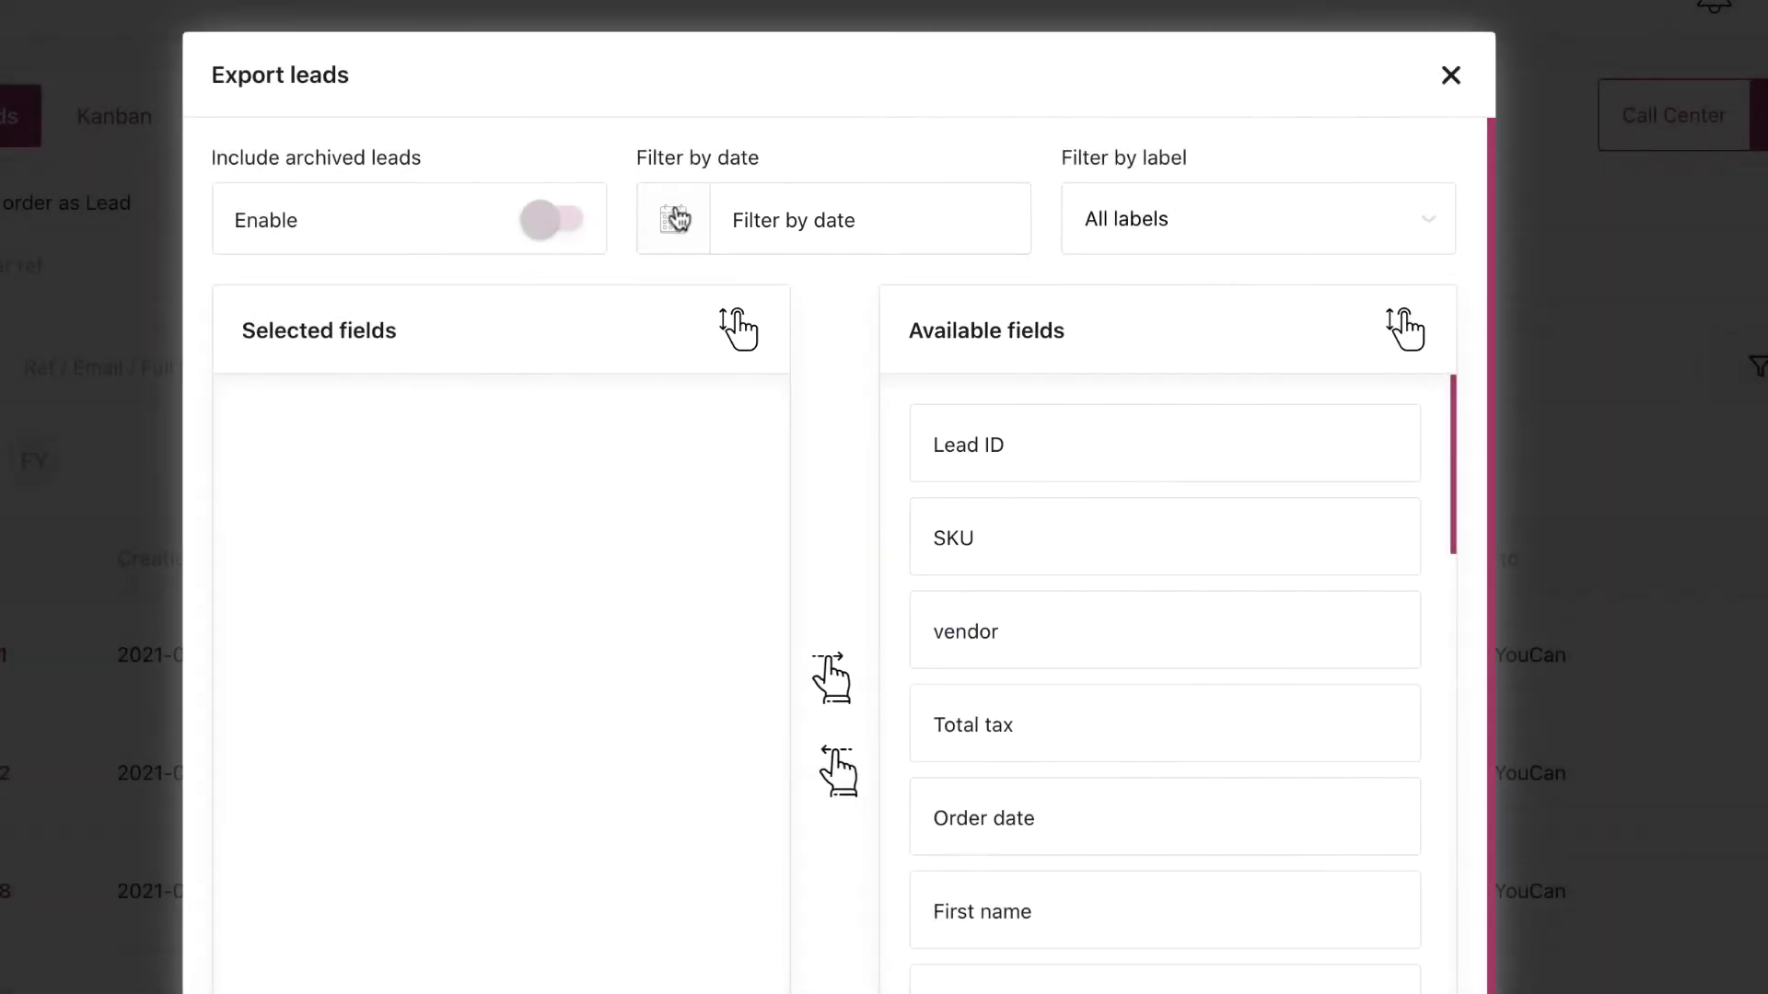
left_click(1164, 208)
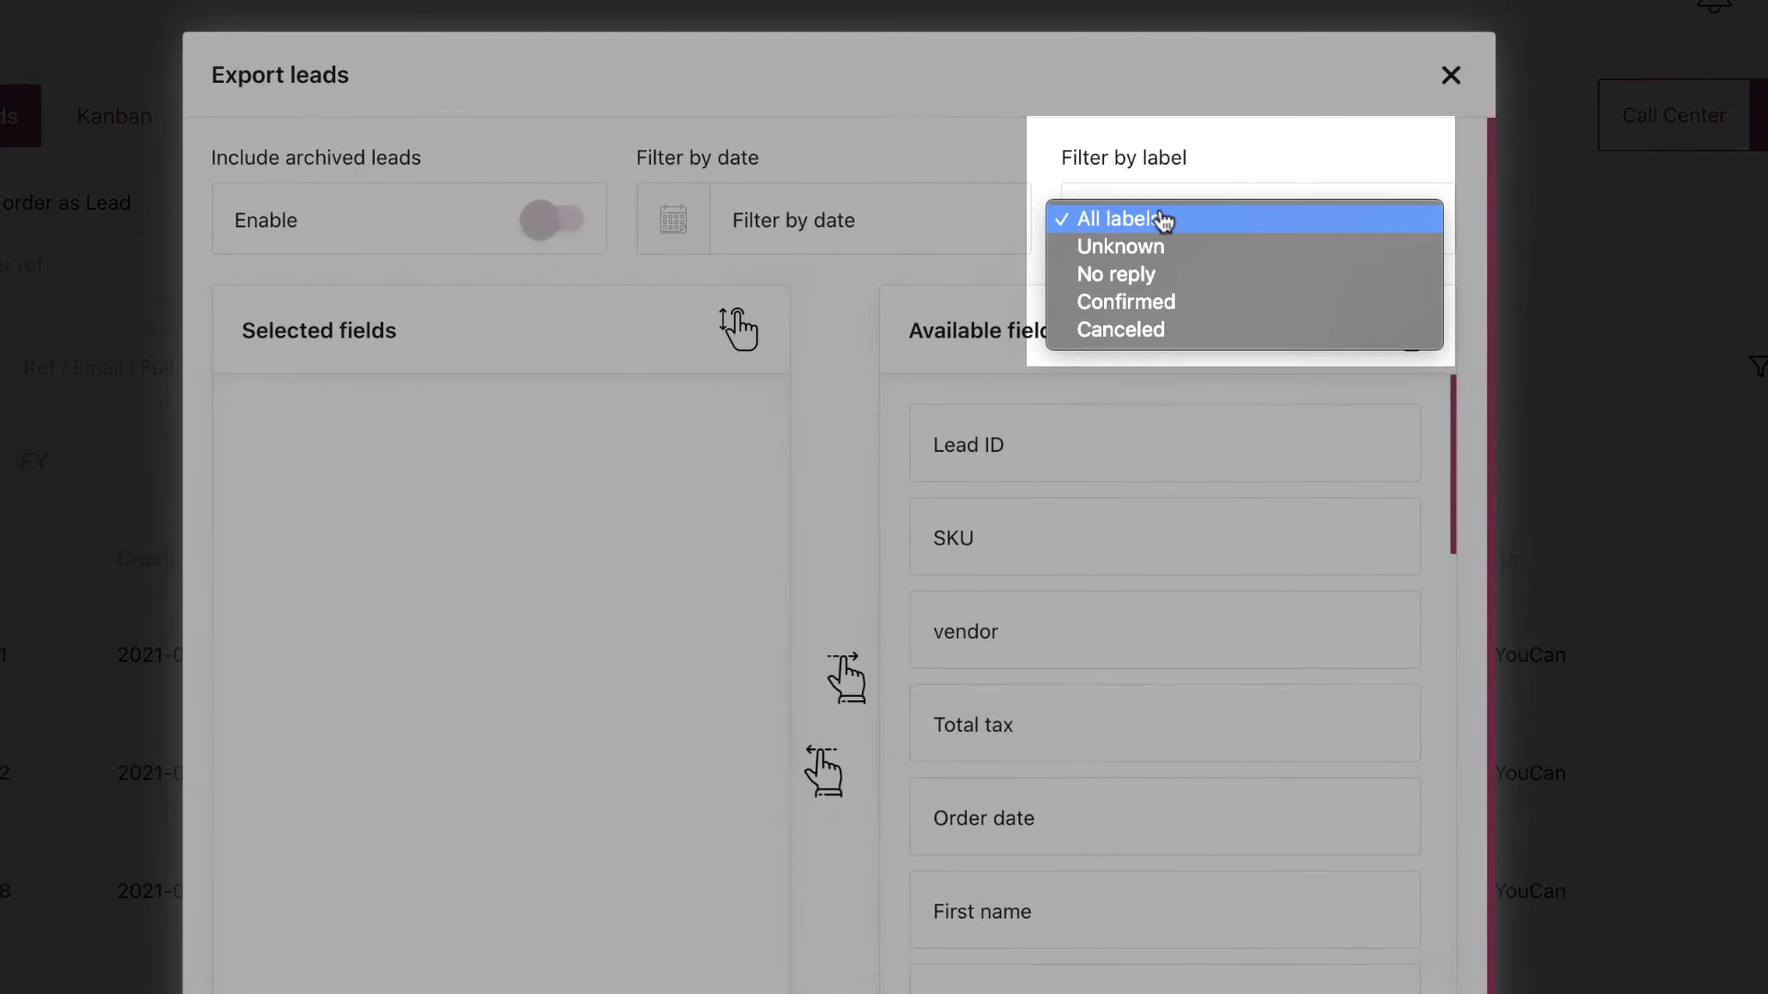
left_click(1165, 219)
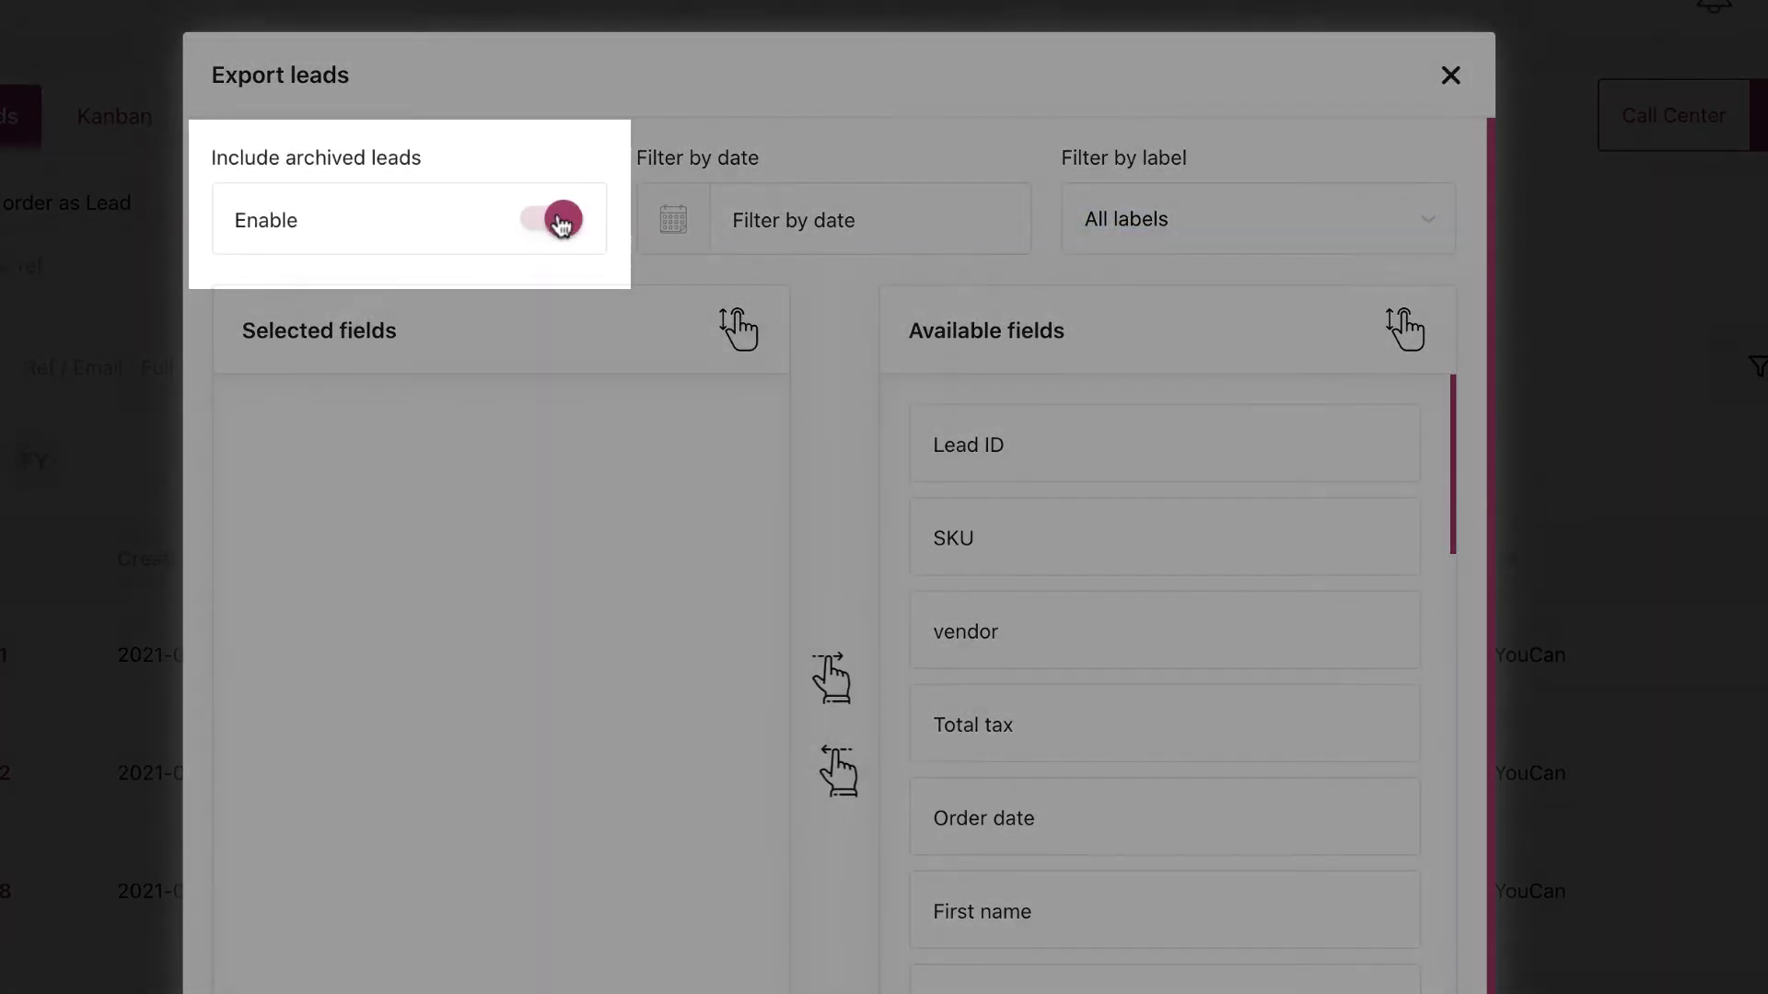
left_click(561, 224)
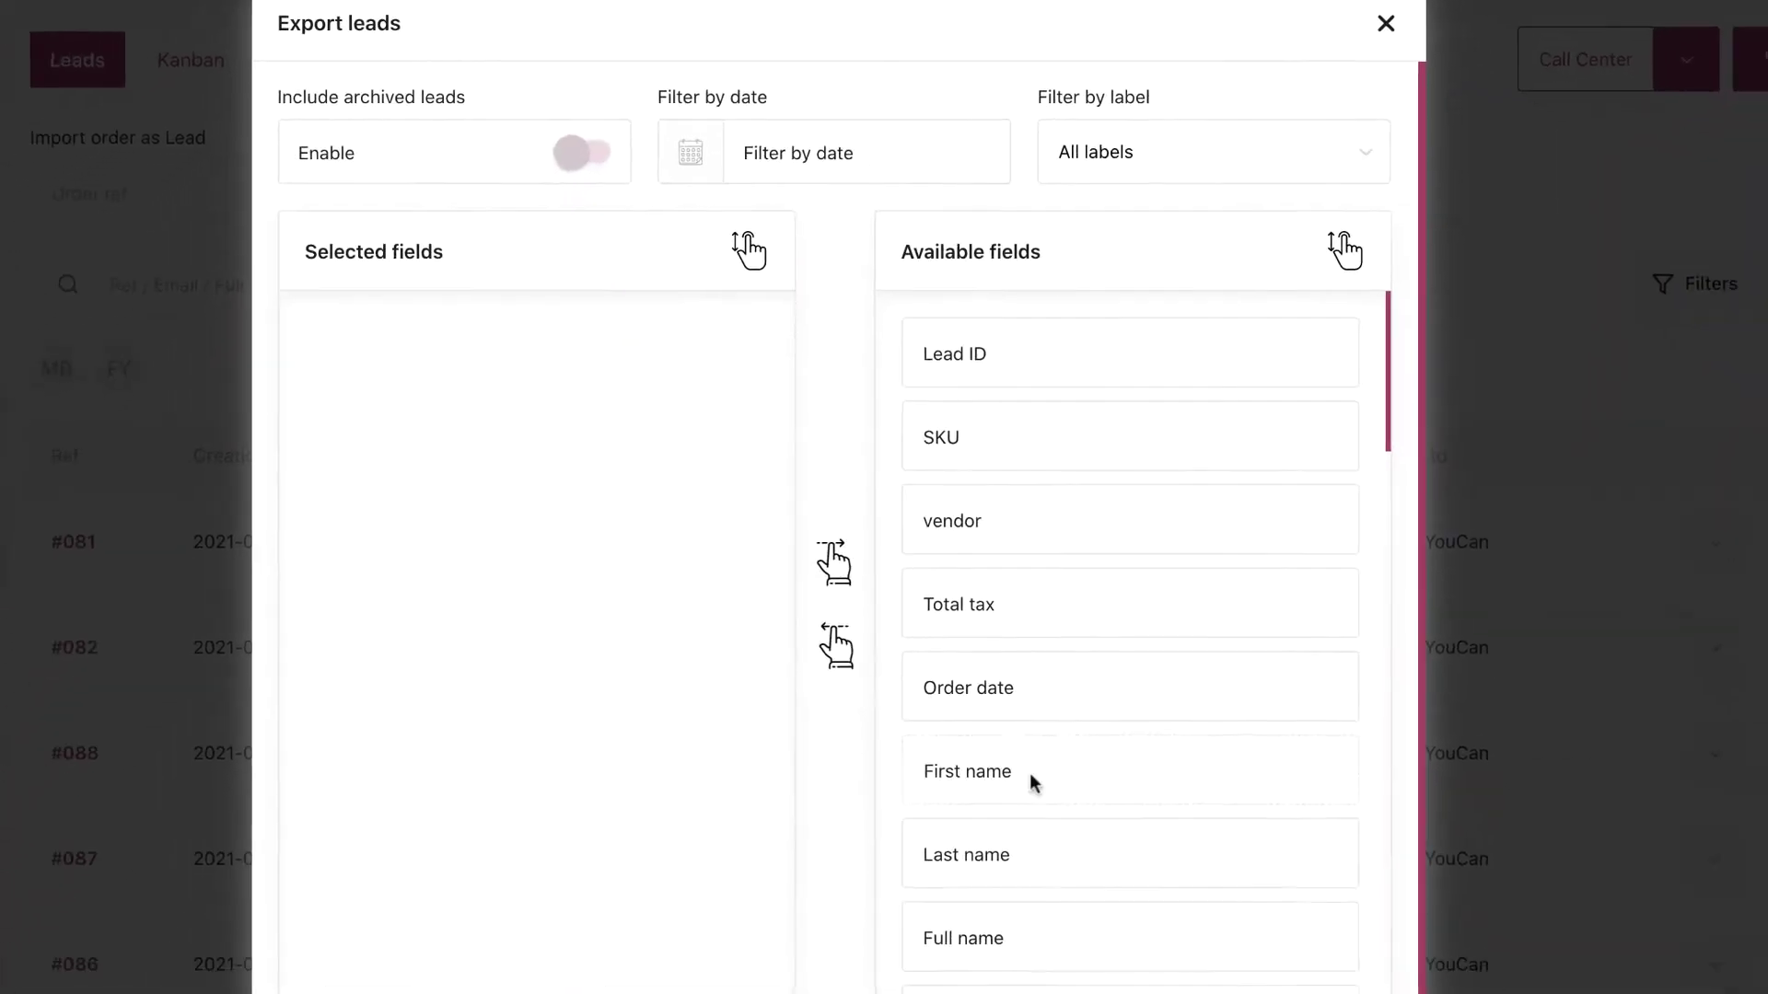
- Add the Last name, First name and Phone fields to the export selection and cancel the export
left_click_drag(1045, 921, 474, 462)
left_click_drag(1253, 748, 513, 375)
left_click_drag(1068, 897, 423, 470)
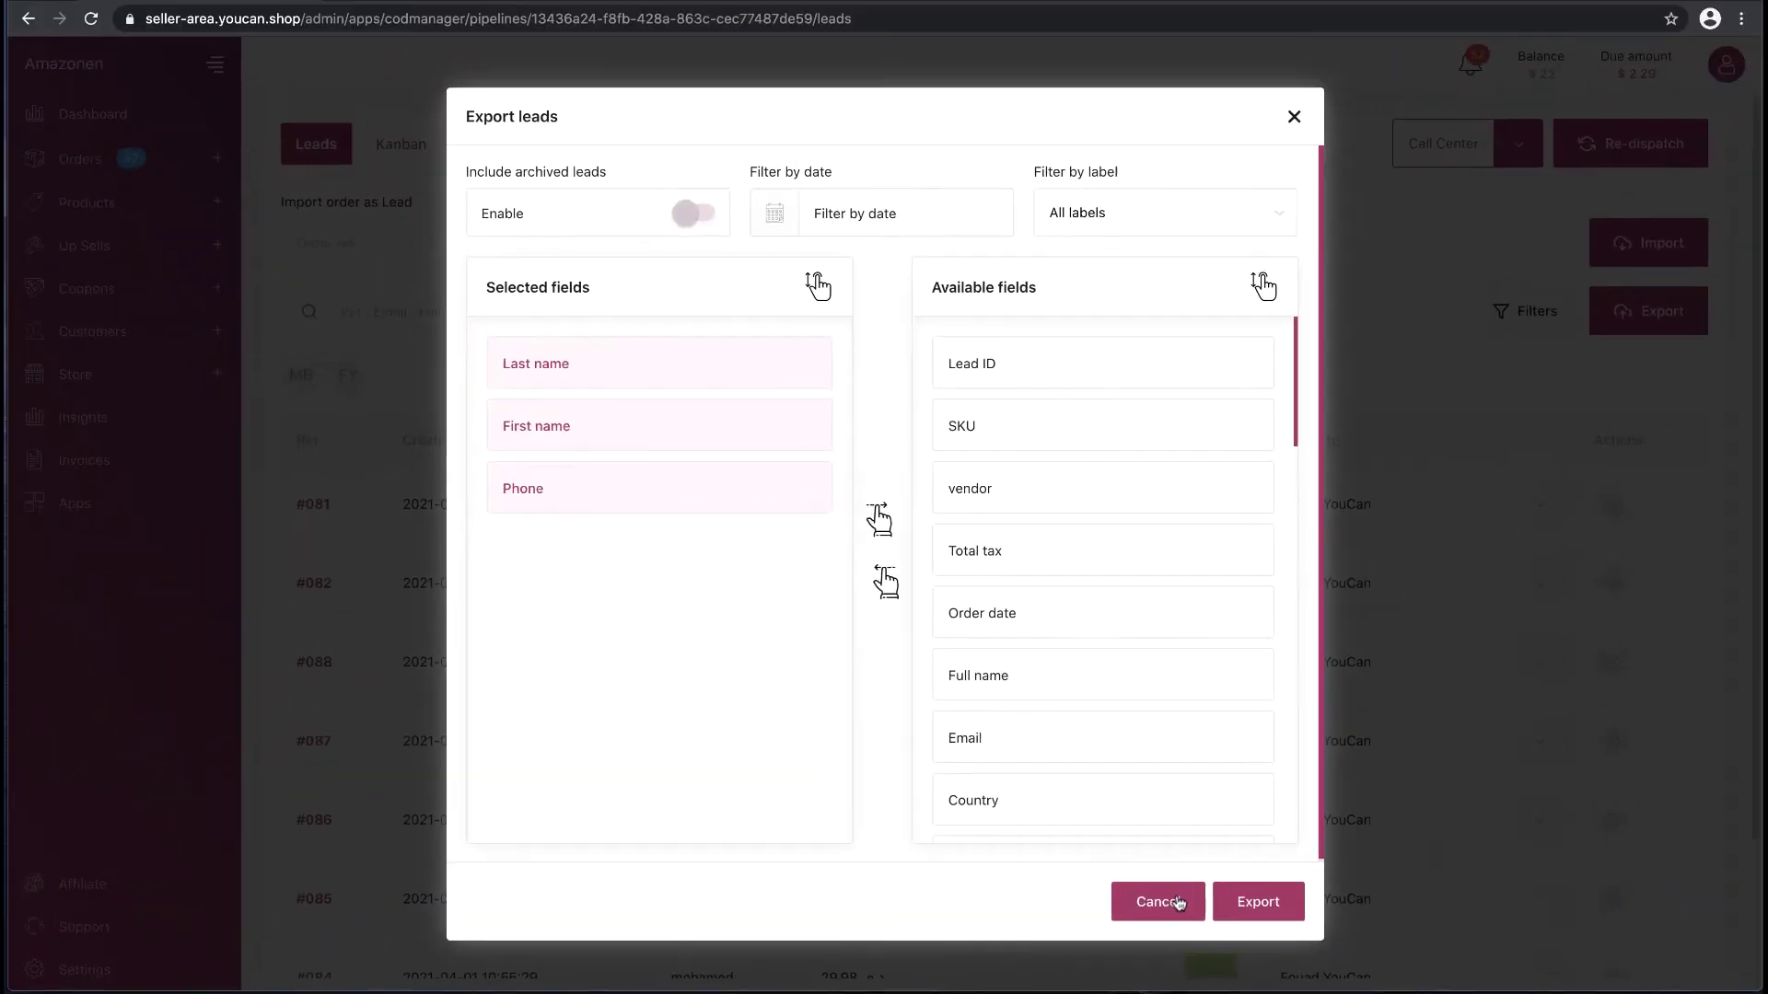
left_click(1158, 902)
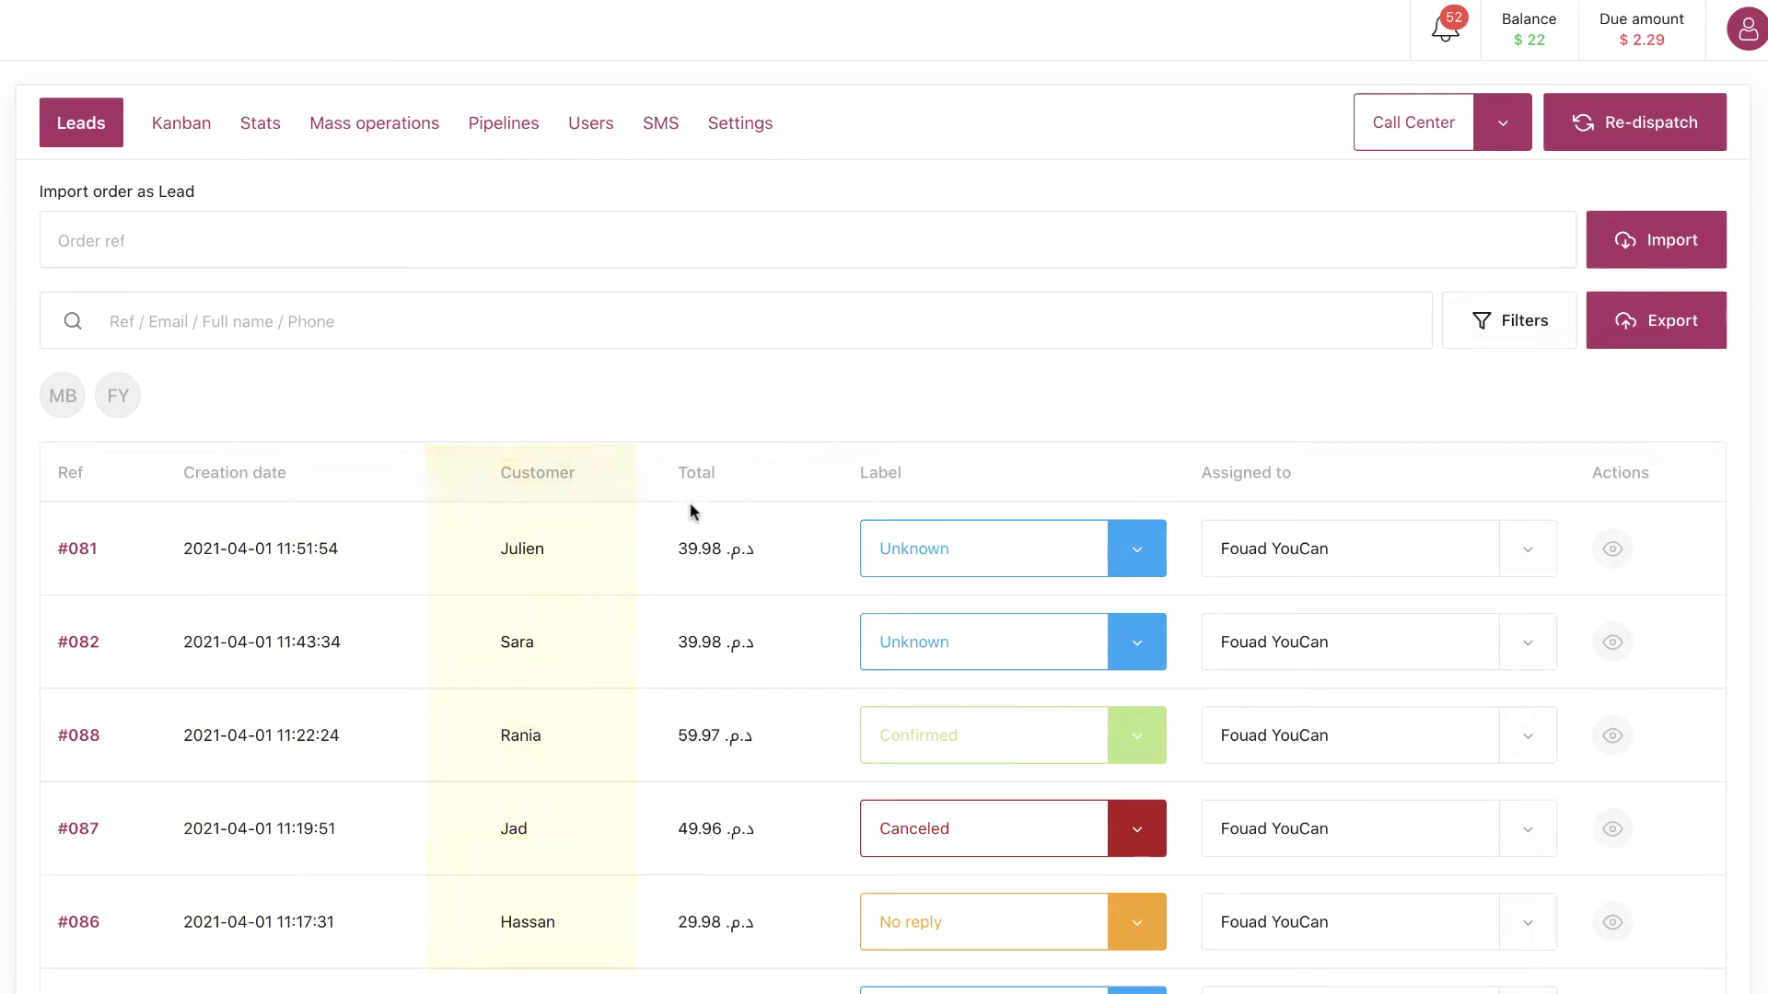
- Label the first lead in the list as Confirmed and the second one as Canceled
left_click(1135, 553)
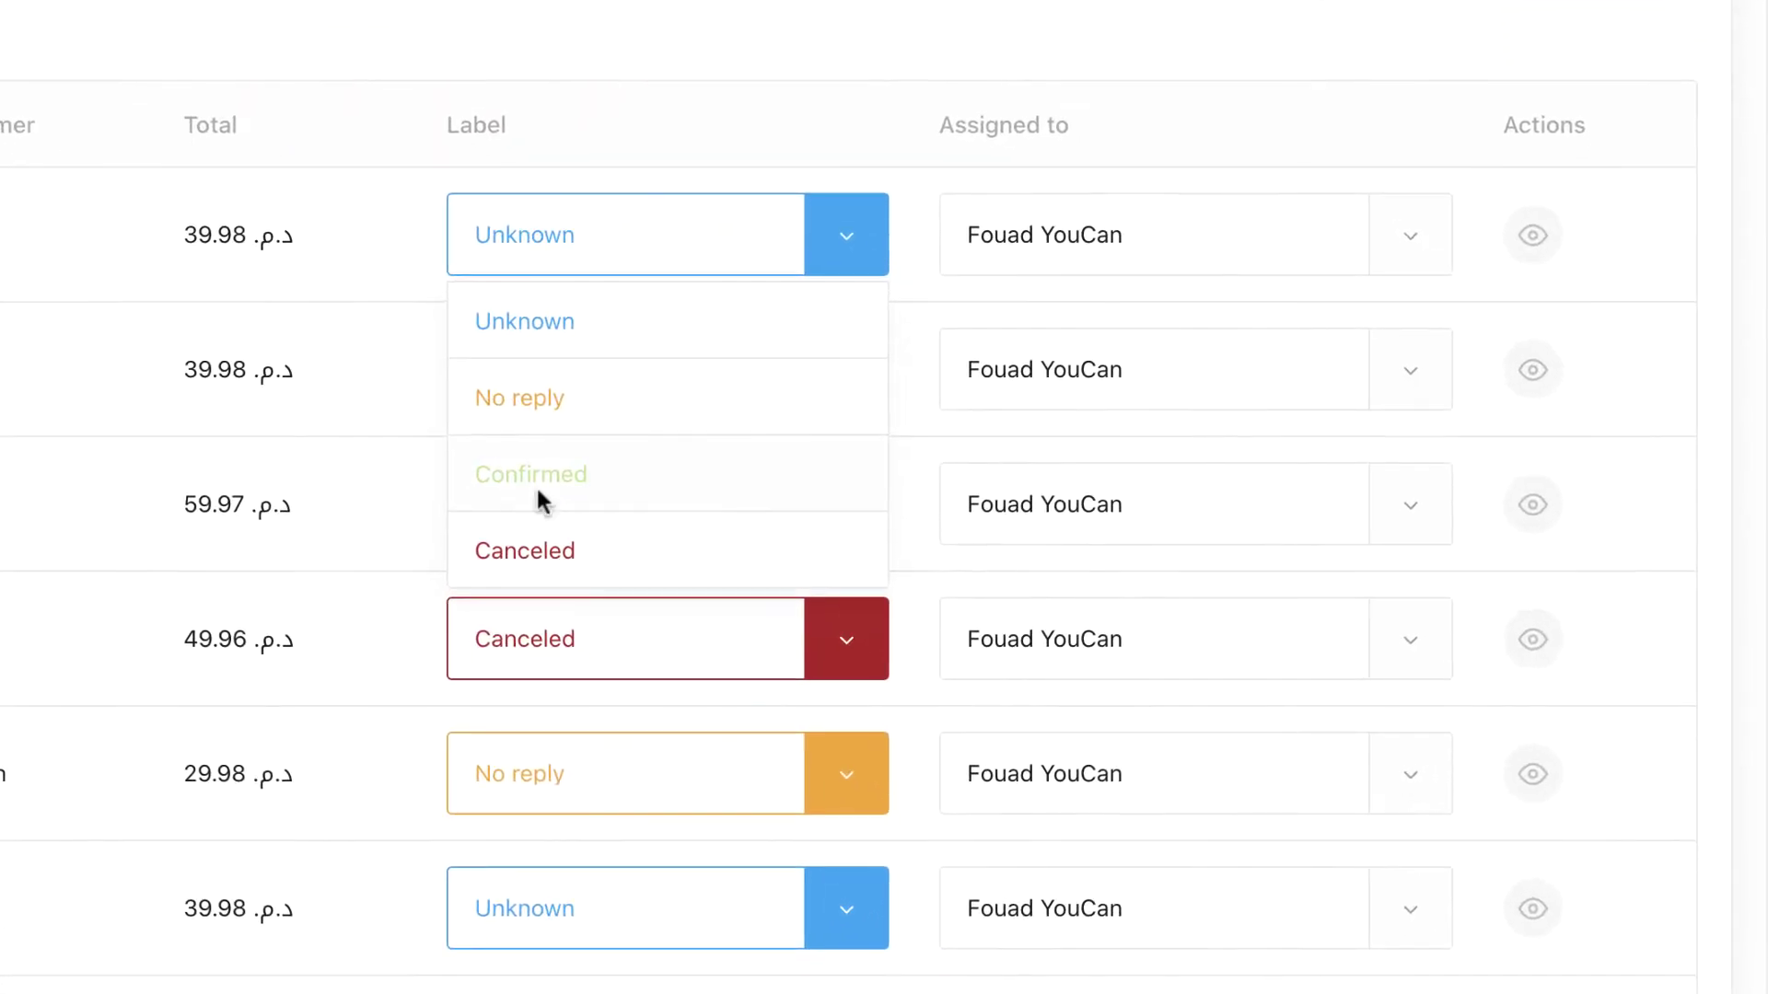
left_click(538, 491)
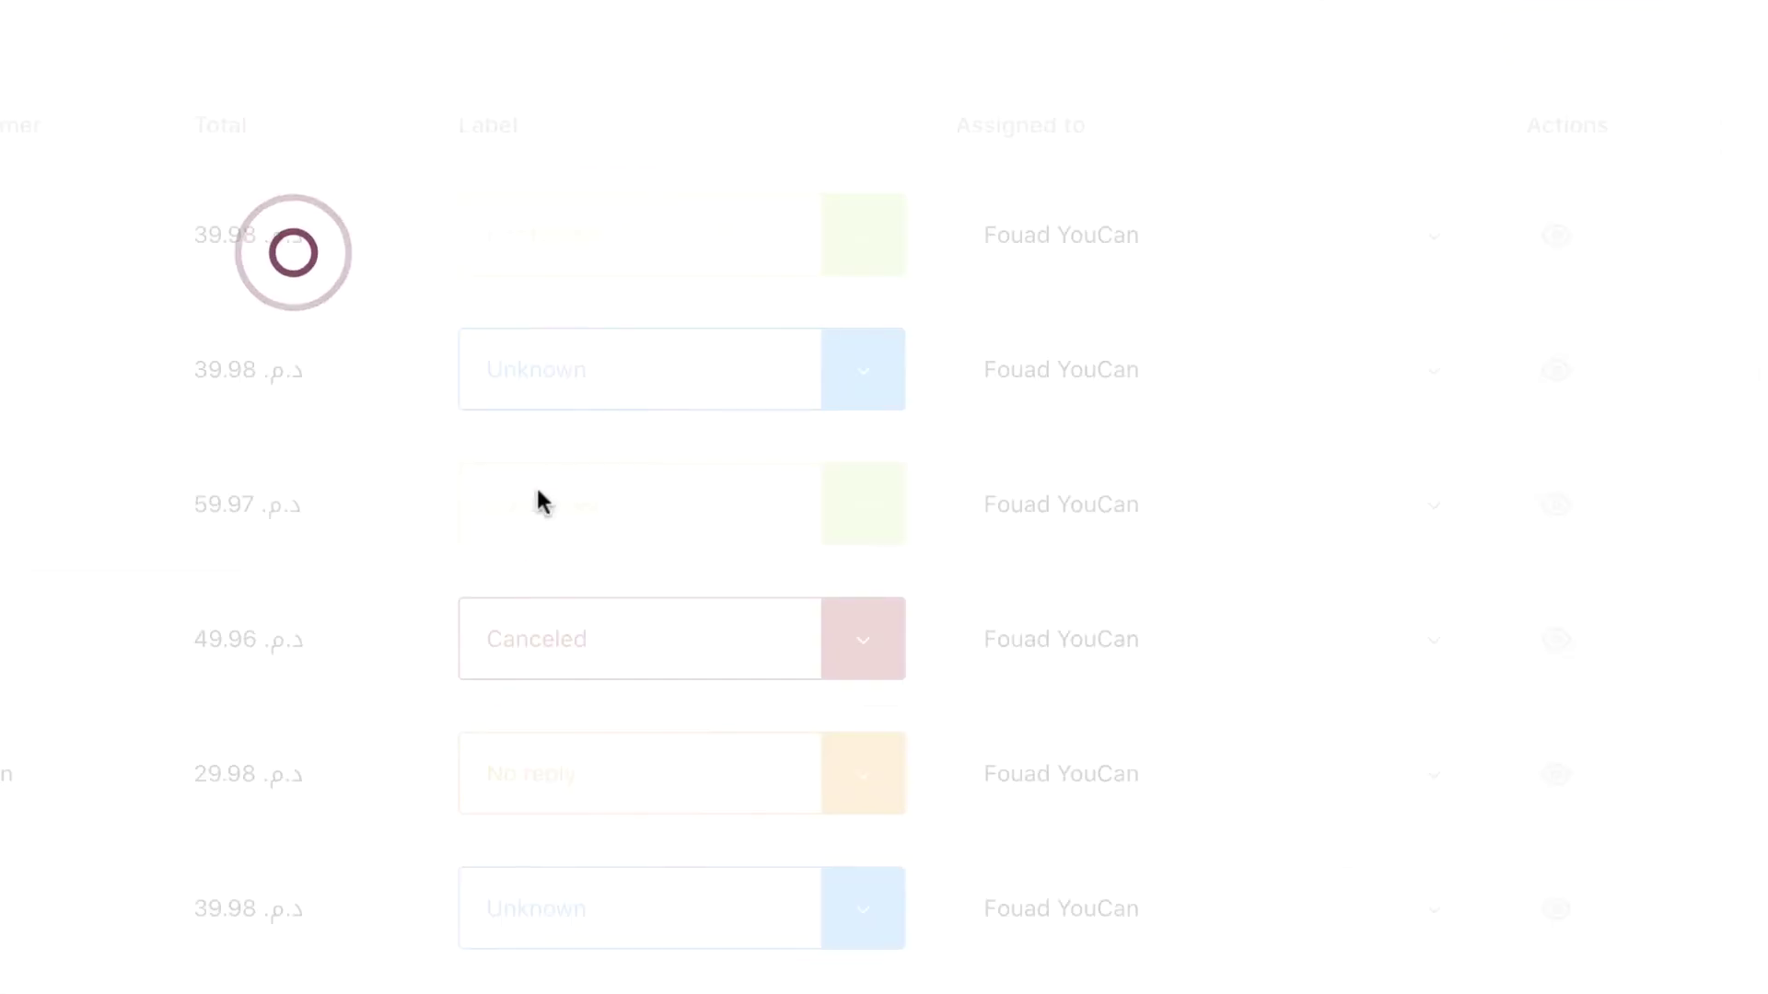
left_click(843, 378)
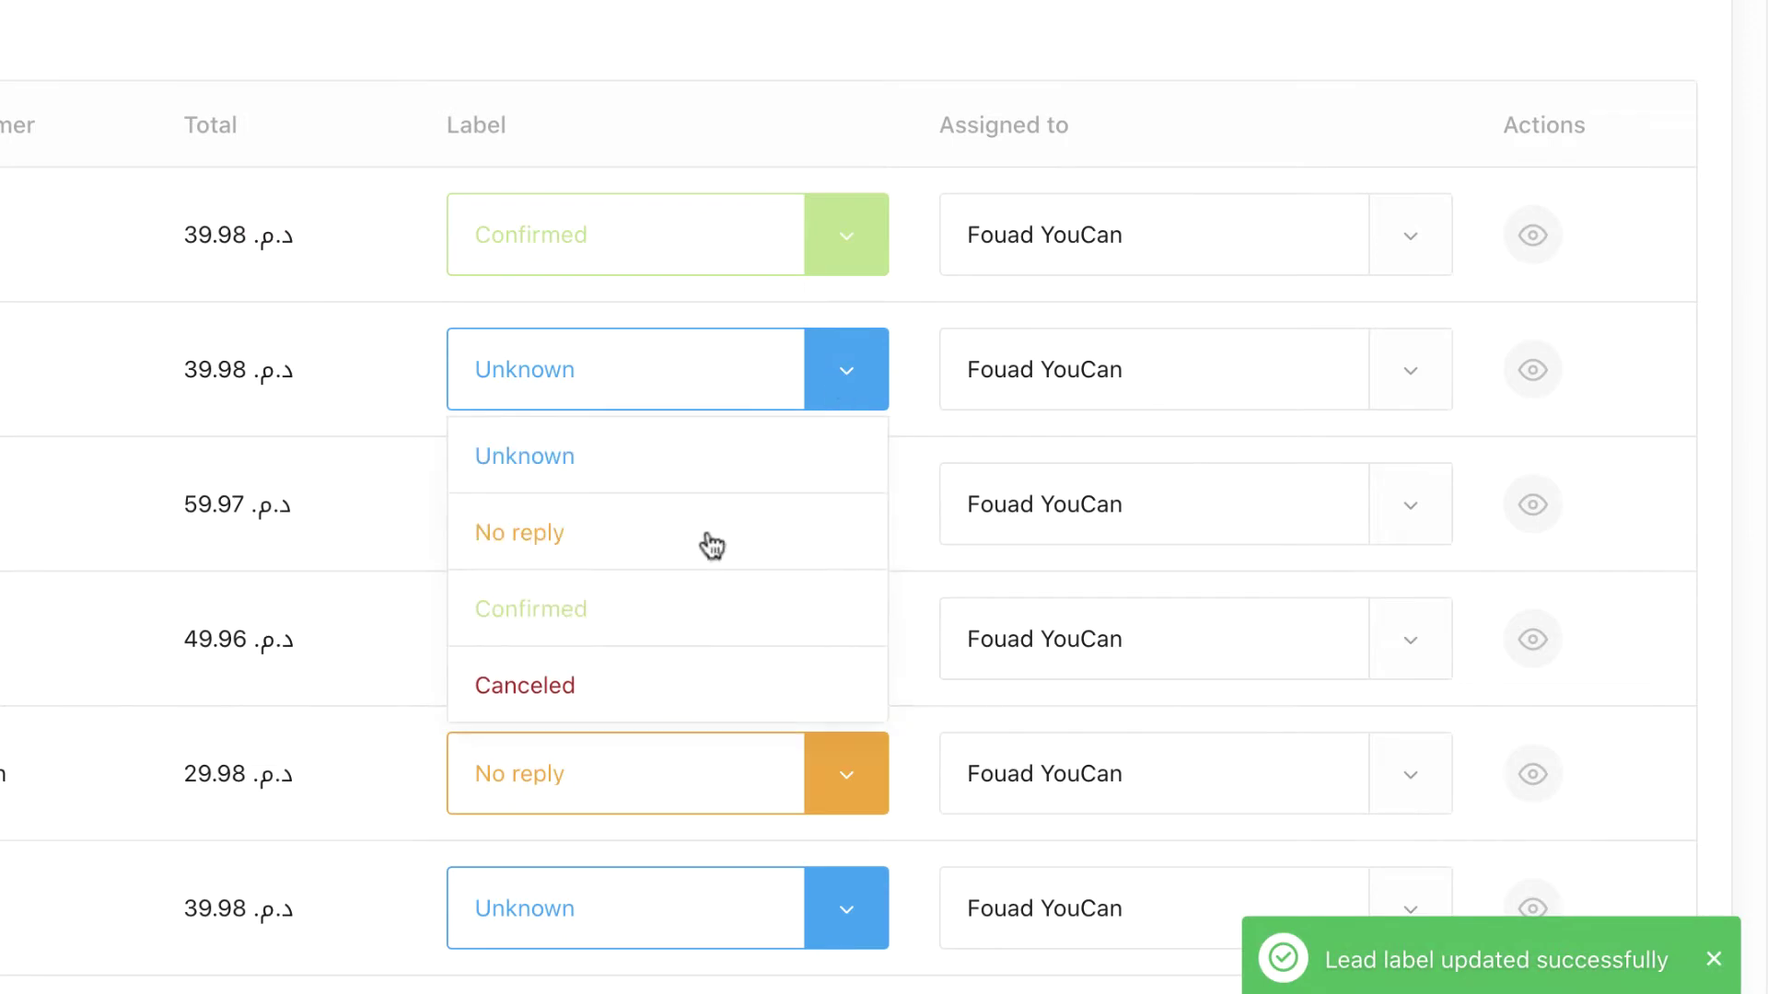
left_click(654, 689)
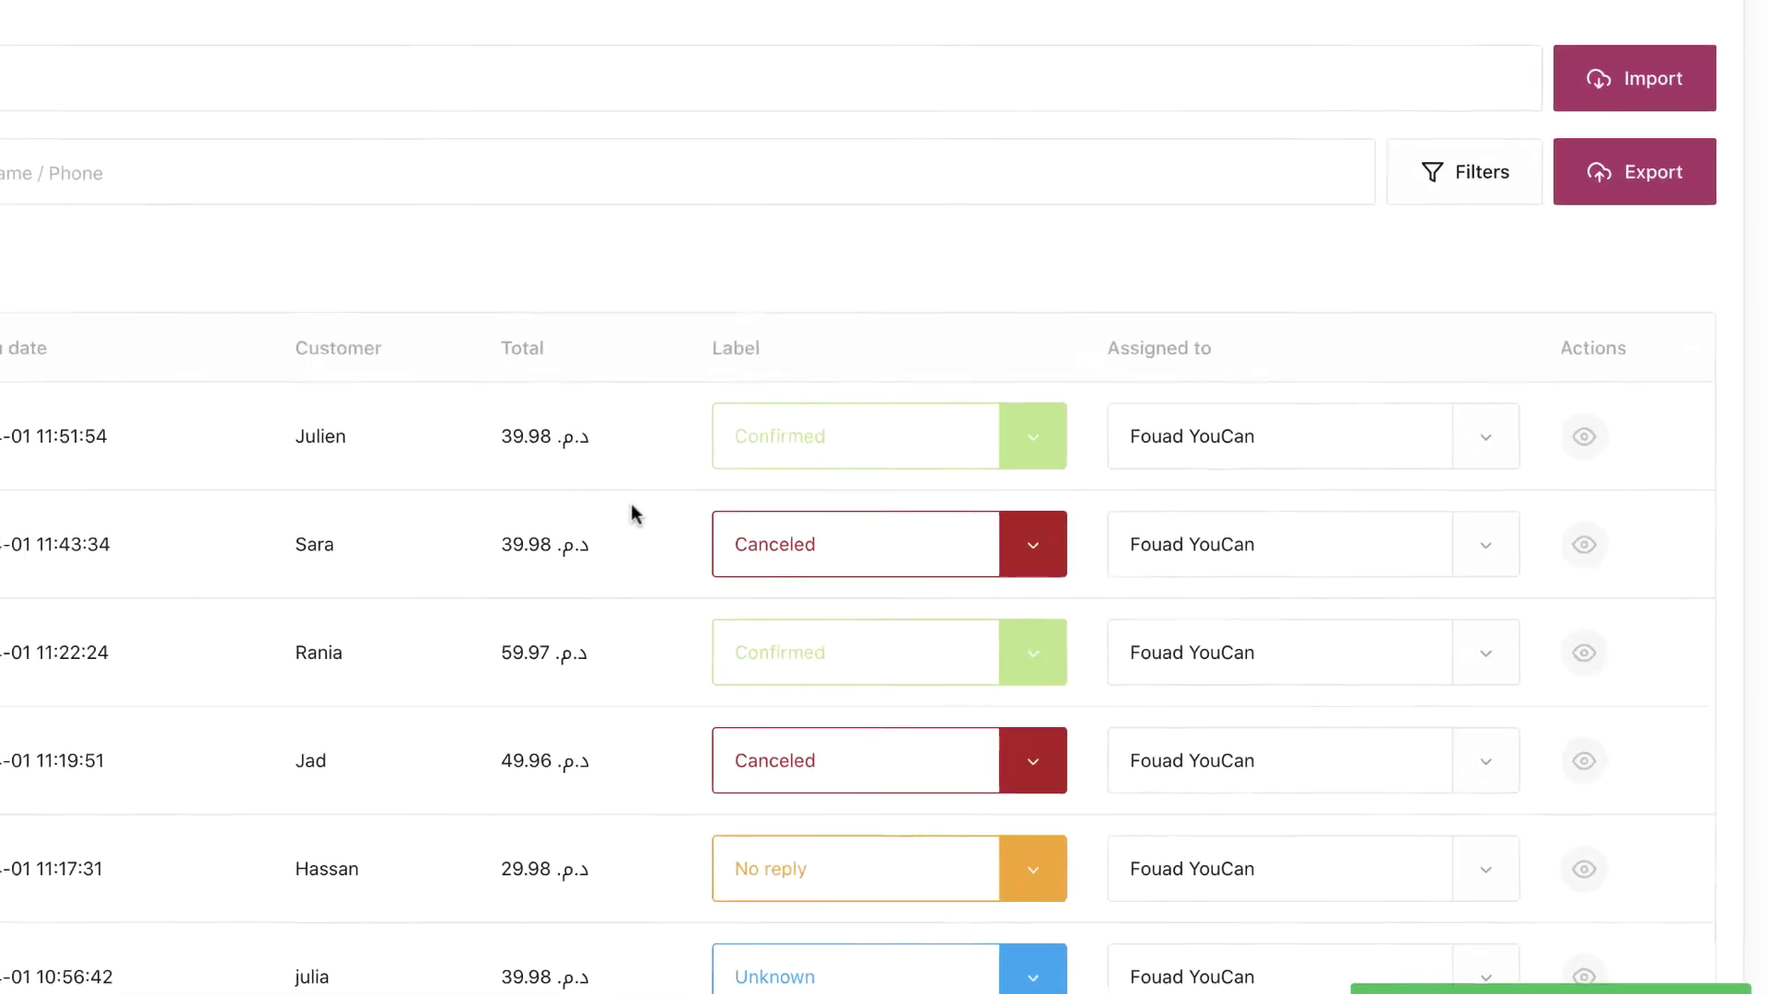
- Reassign the first lead in the list to the other team member
left_click(1532, 543)
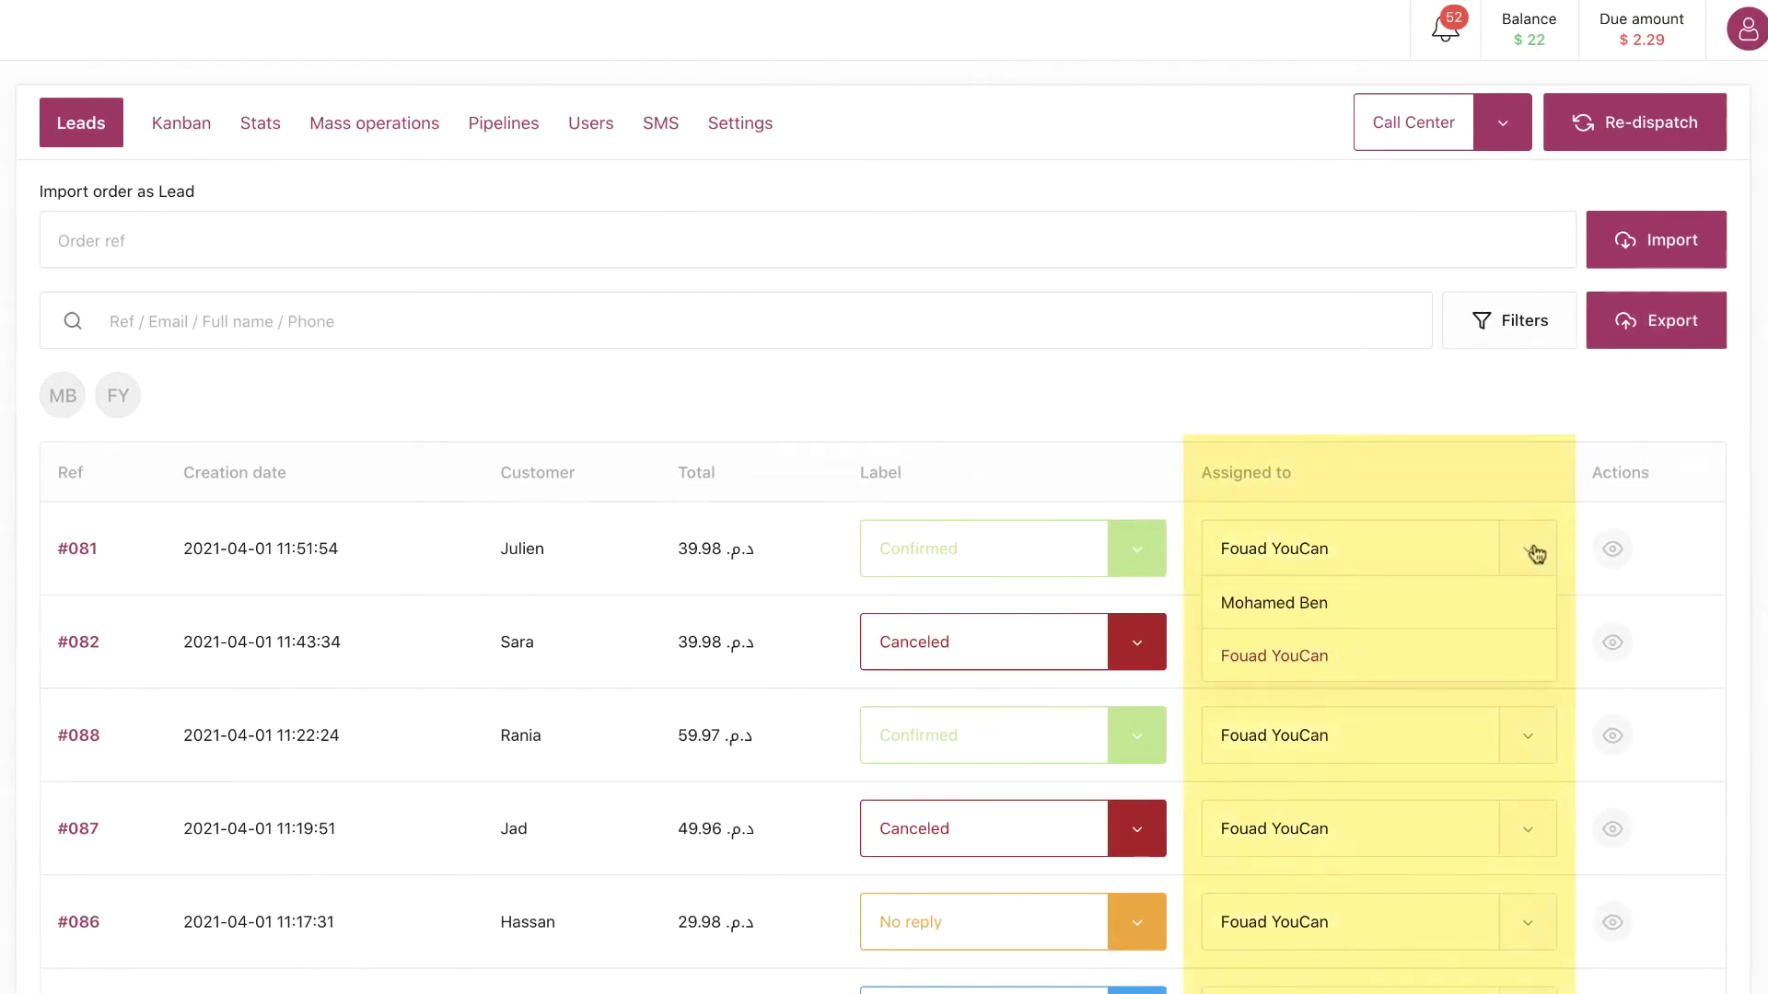
left_click(1378, 608)
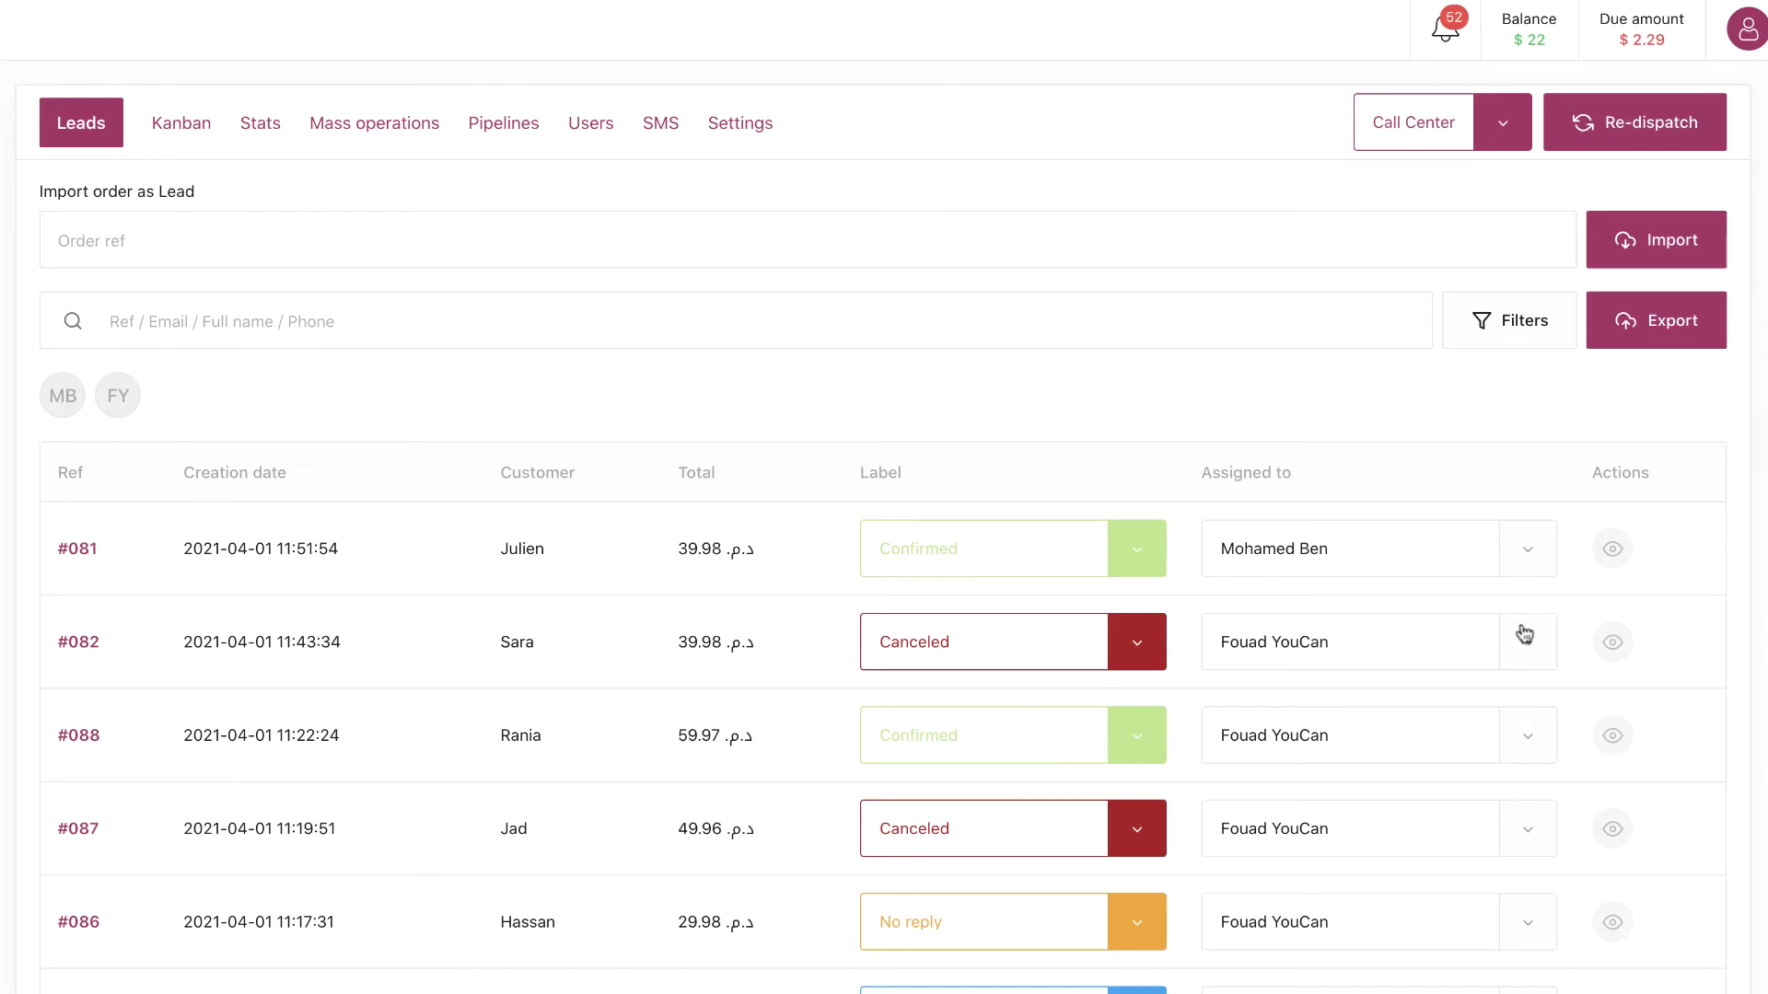
left_click(1533, 644)
left_click(1533, 644)
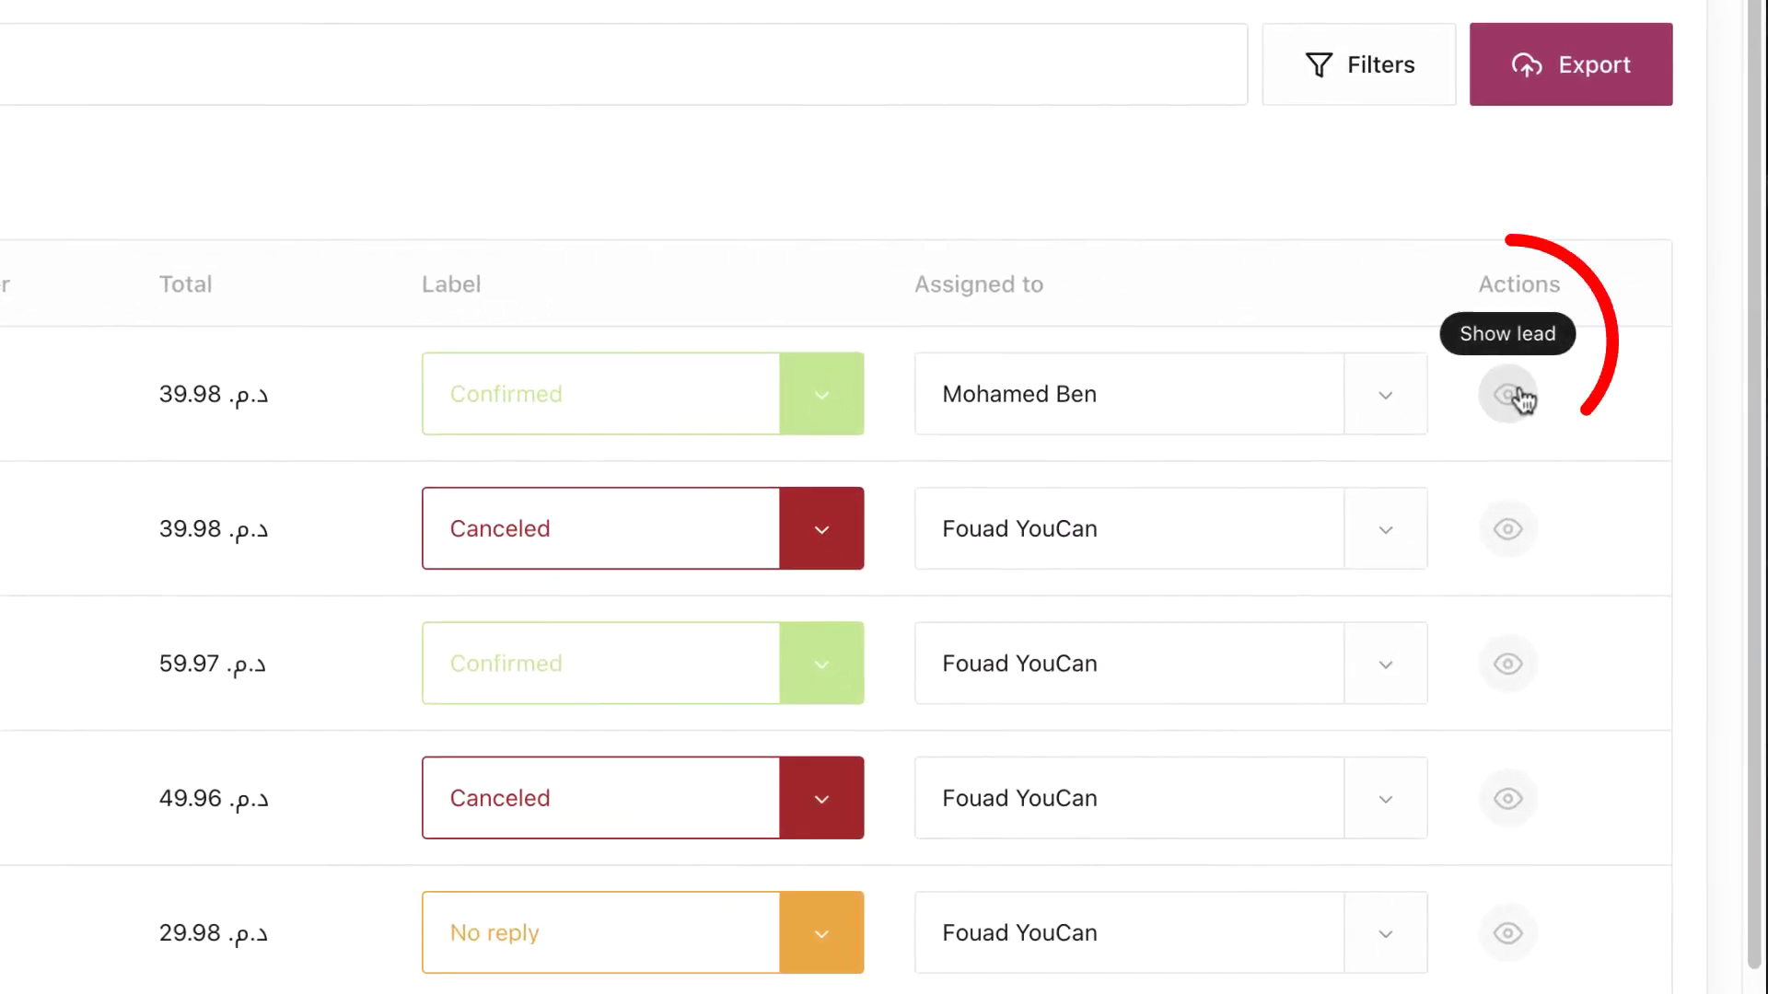
- Show the first lead's details, set its DHL shipping fee to 20 and save the lead
left_click(1521, 396)
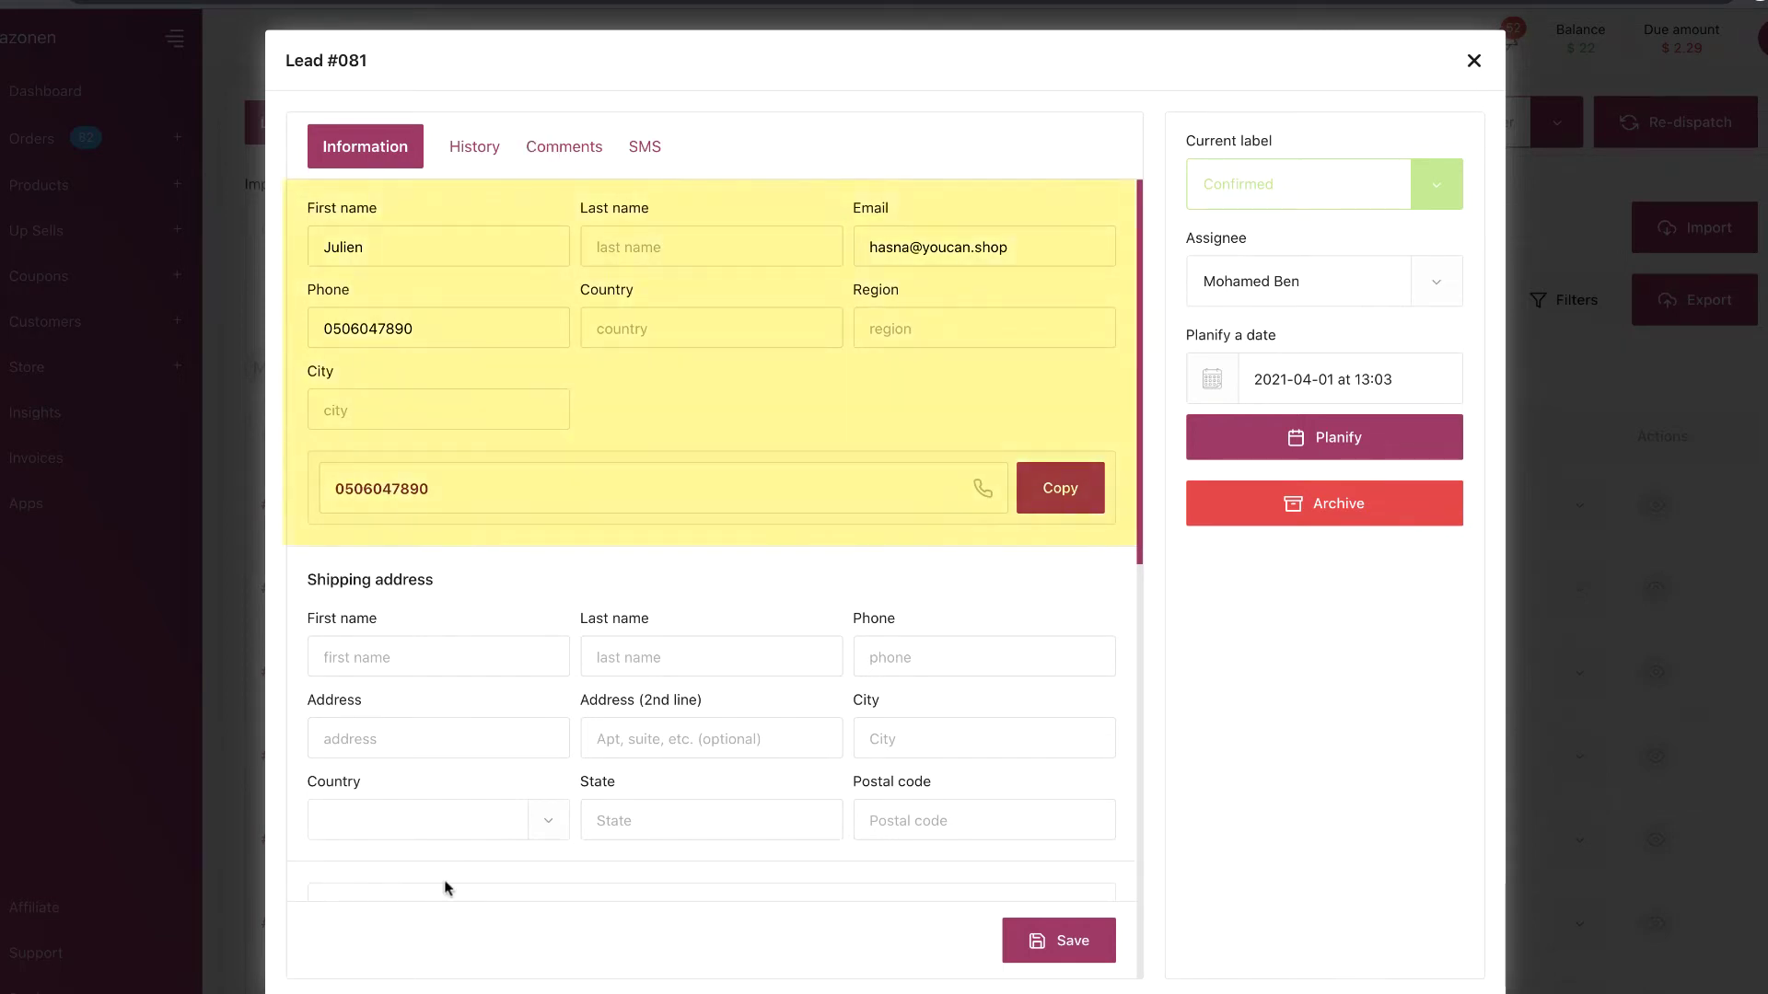
scroll(893, 508, "down", 5)
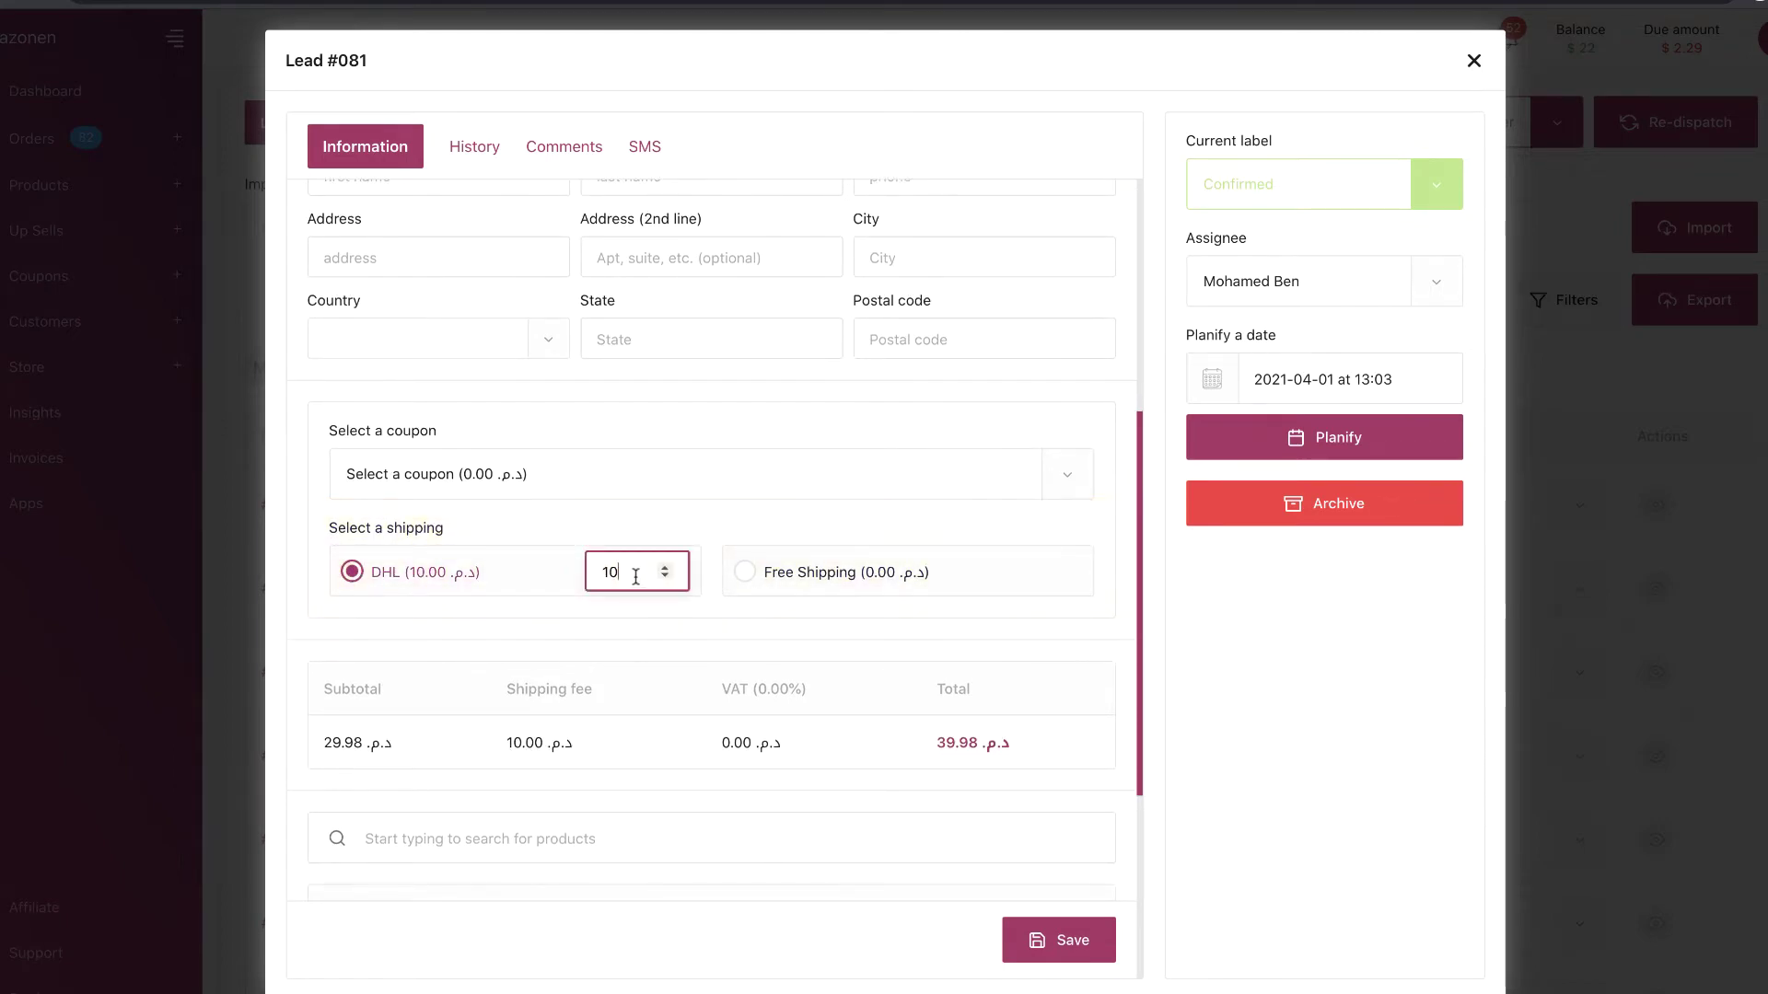
type("20")
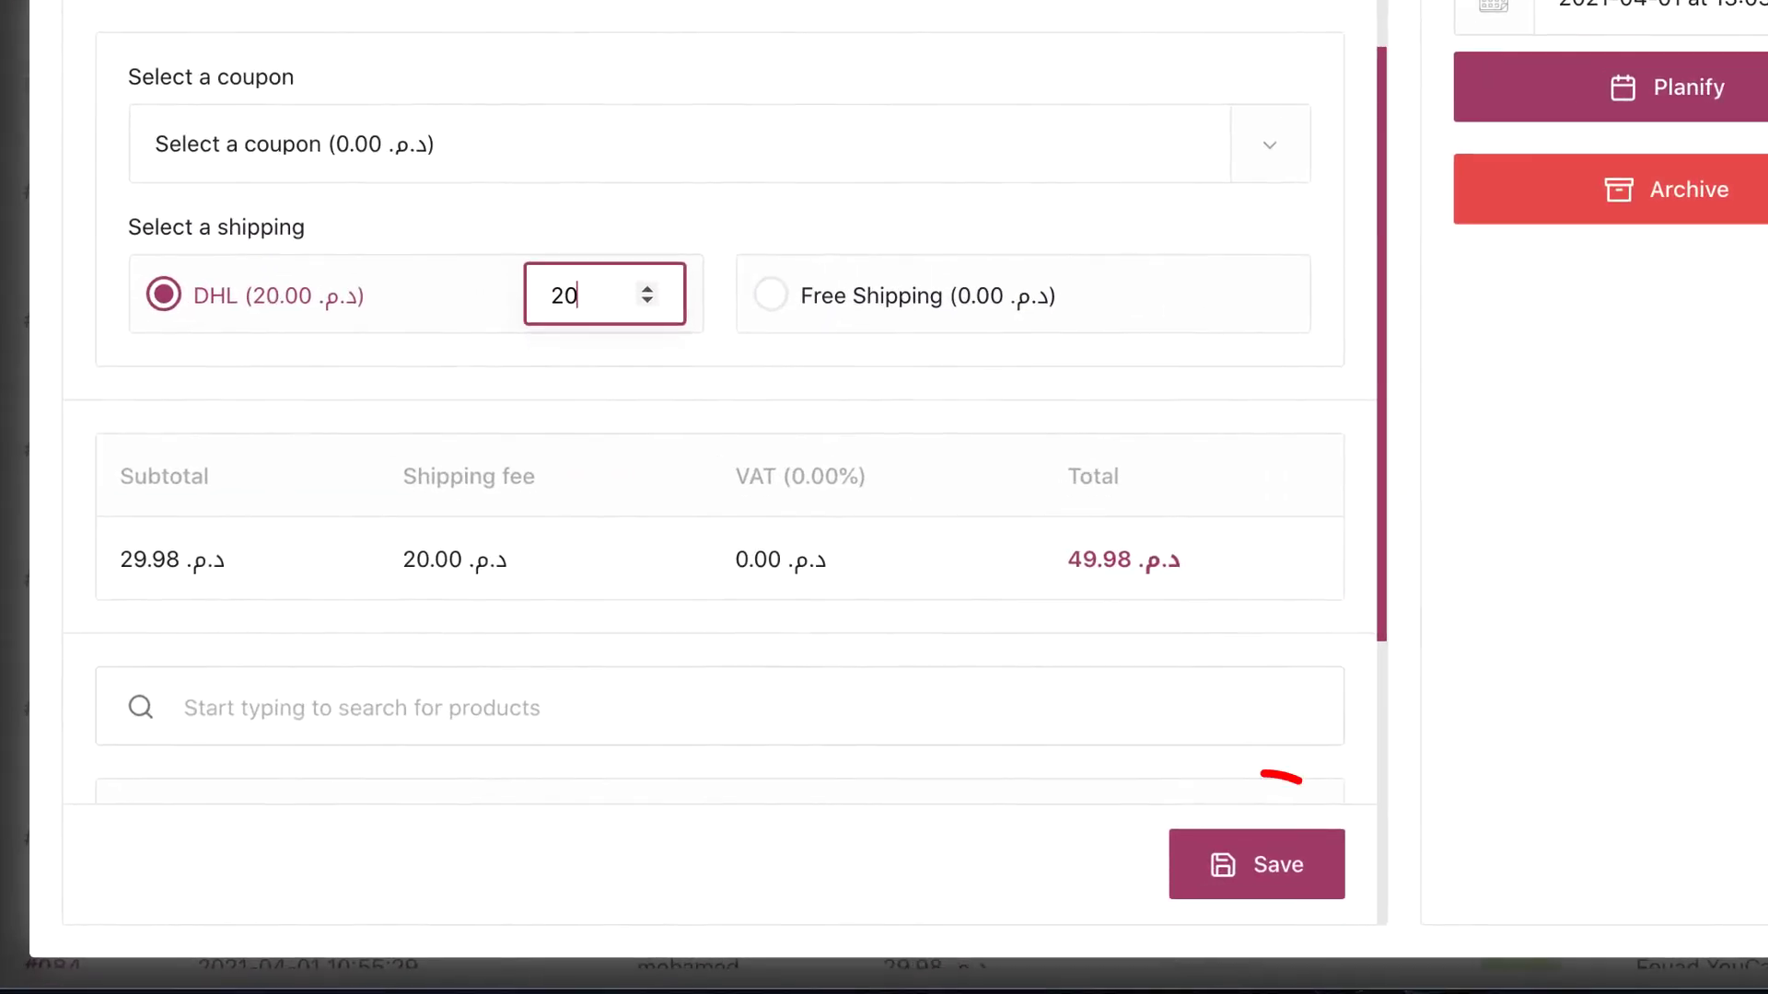
left_click(1270, 852)
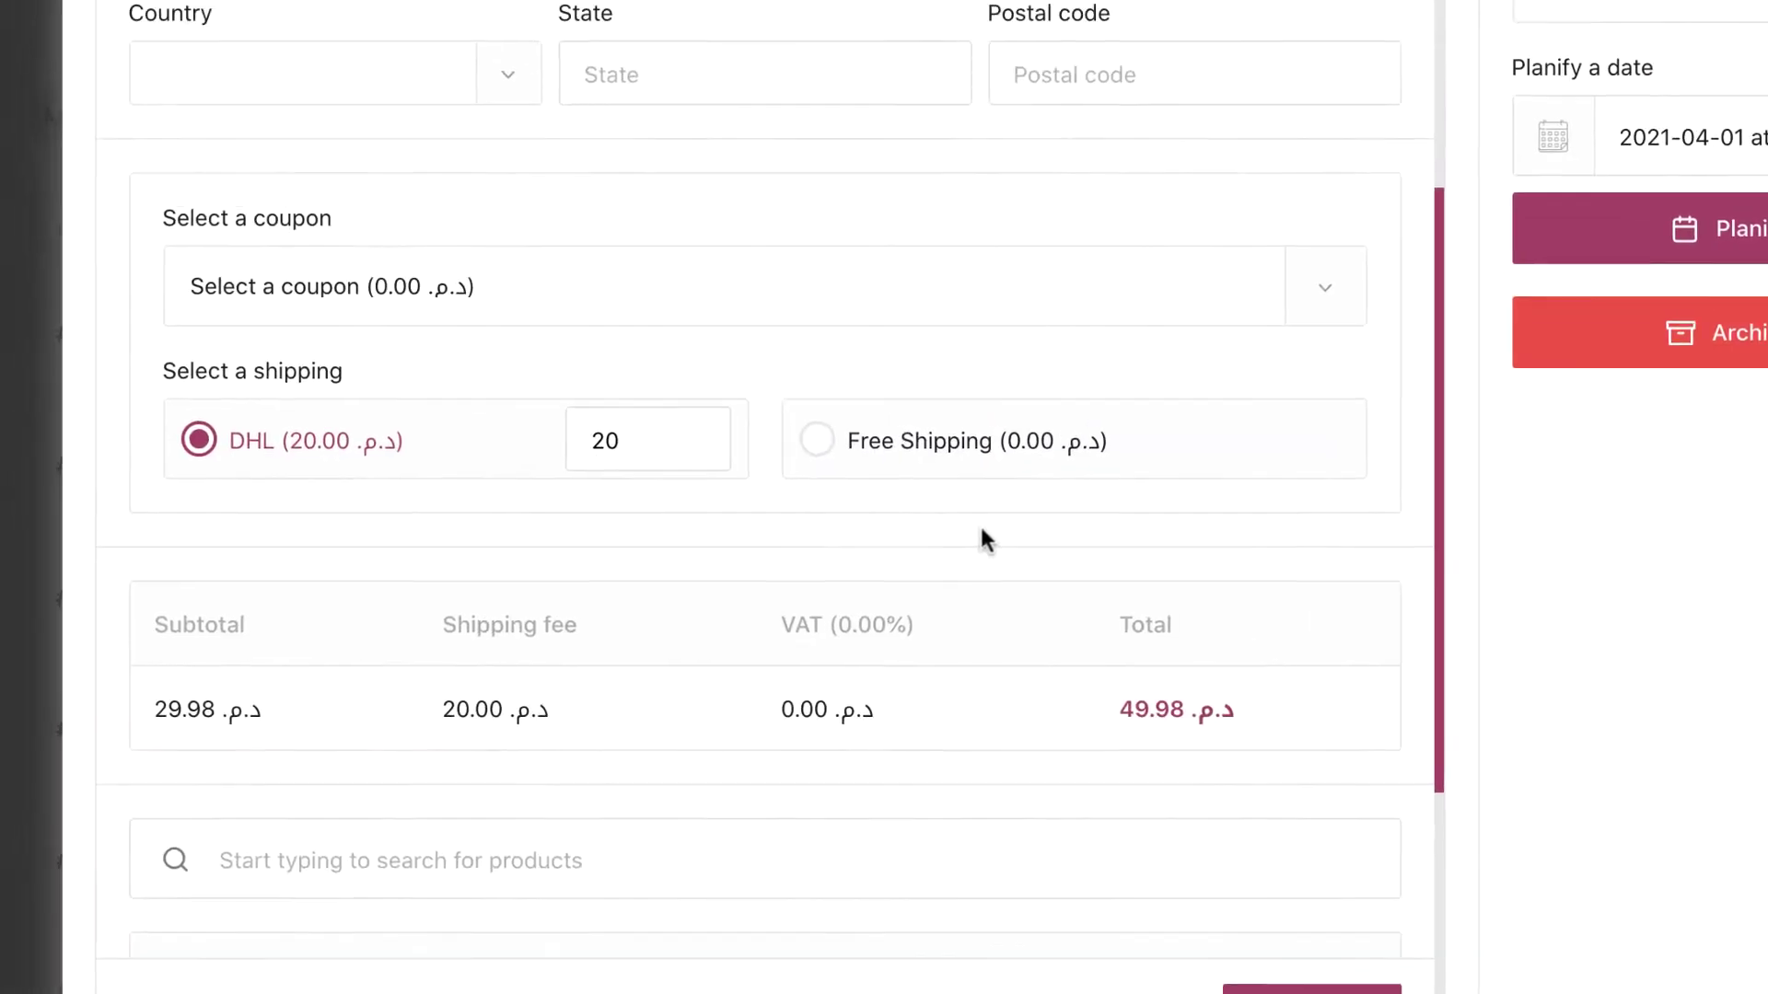
scroll(537, 287, "down", 7)
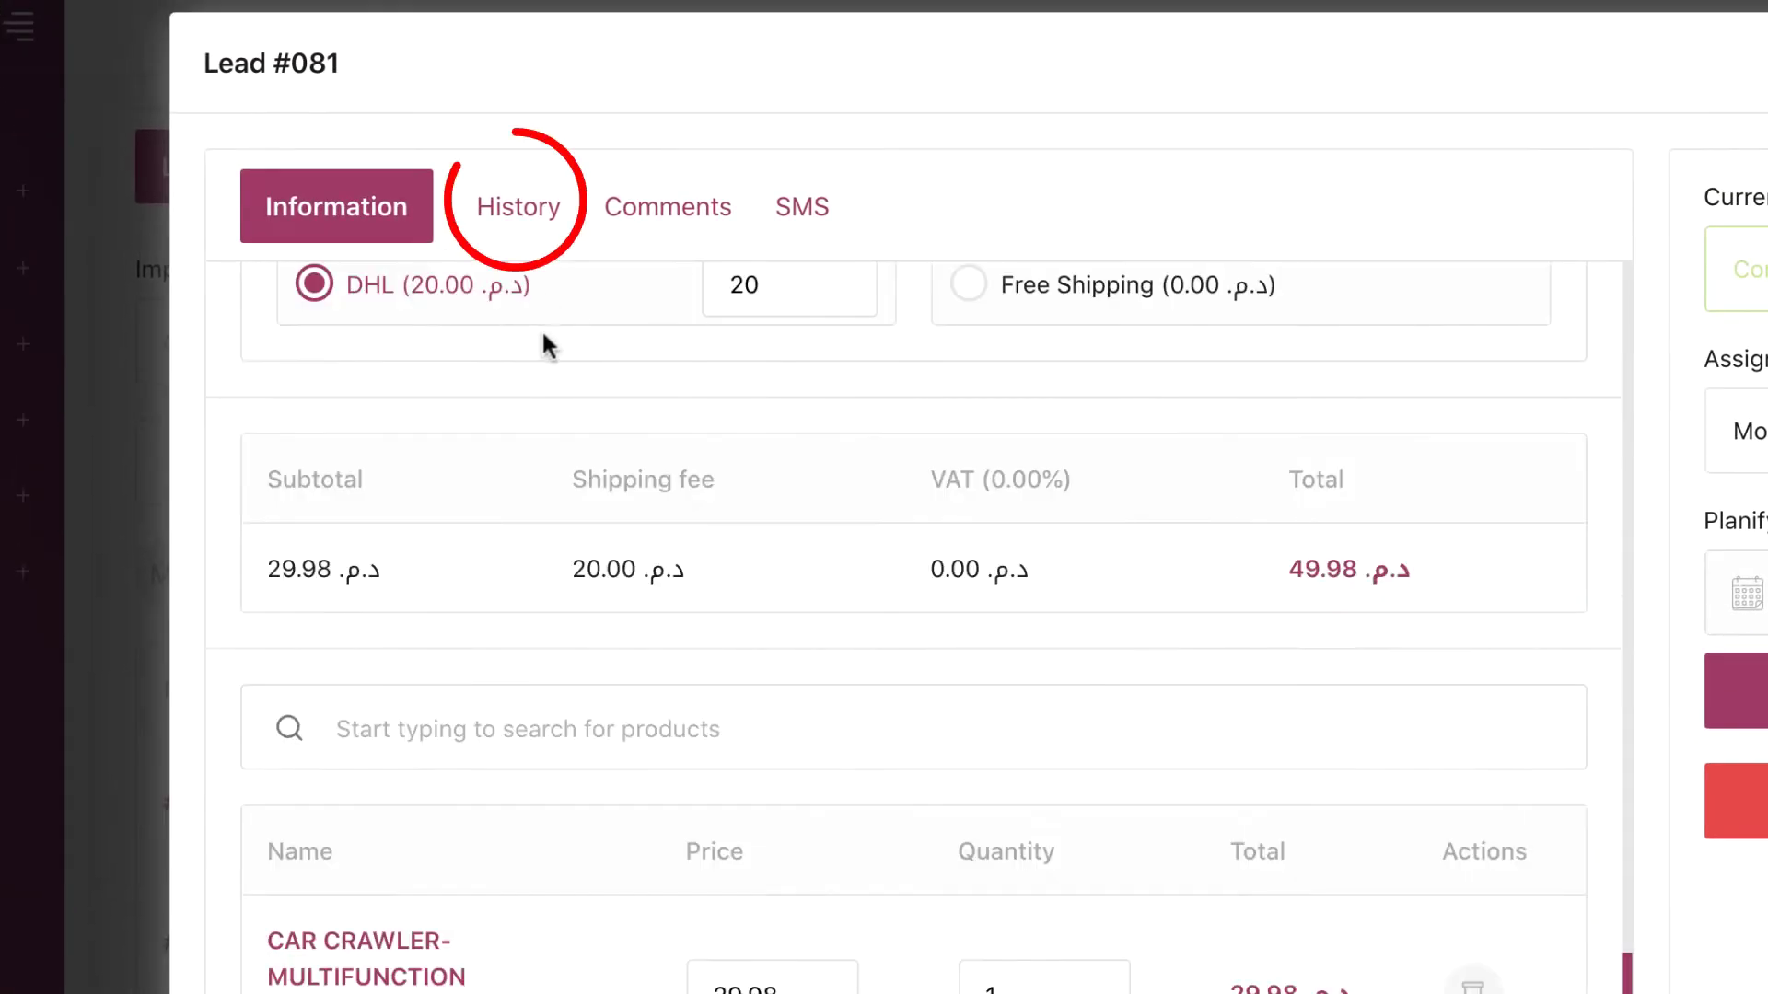
- Review the lead's label history and post the comment "VIP customer" on the lead
left_click(521, 236)
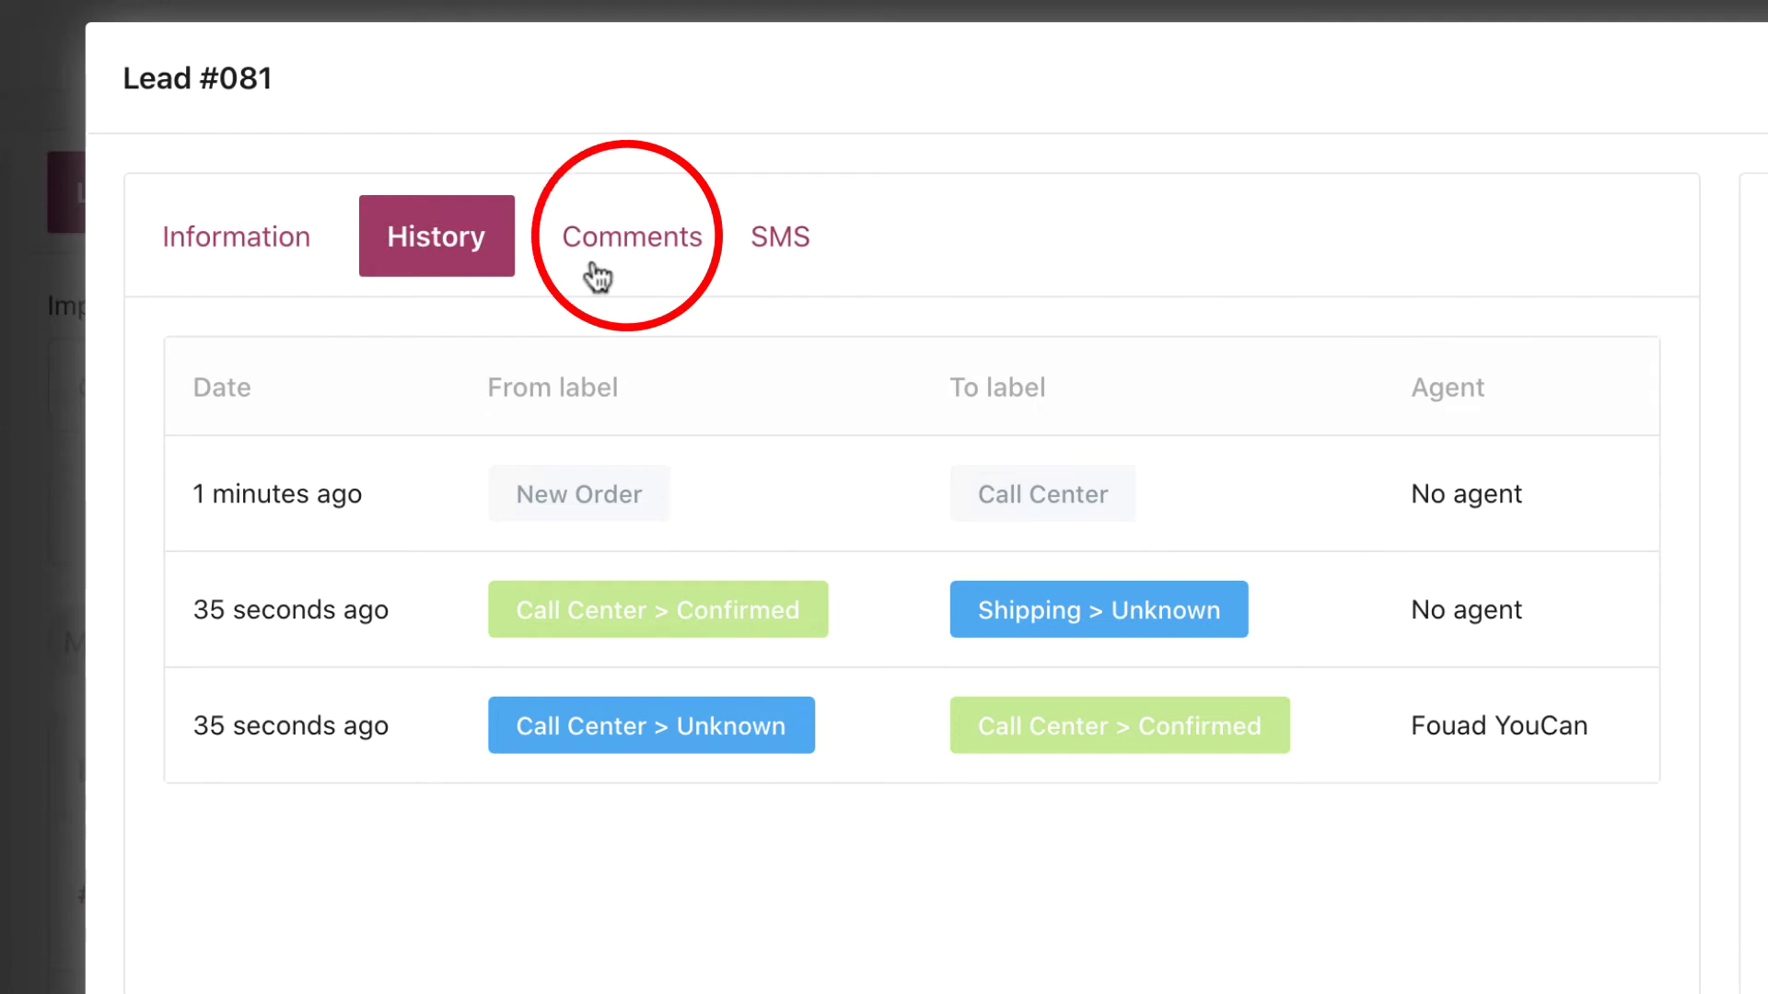
left_click(596, 275)
left_click(478, 505)
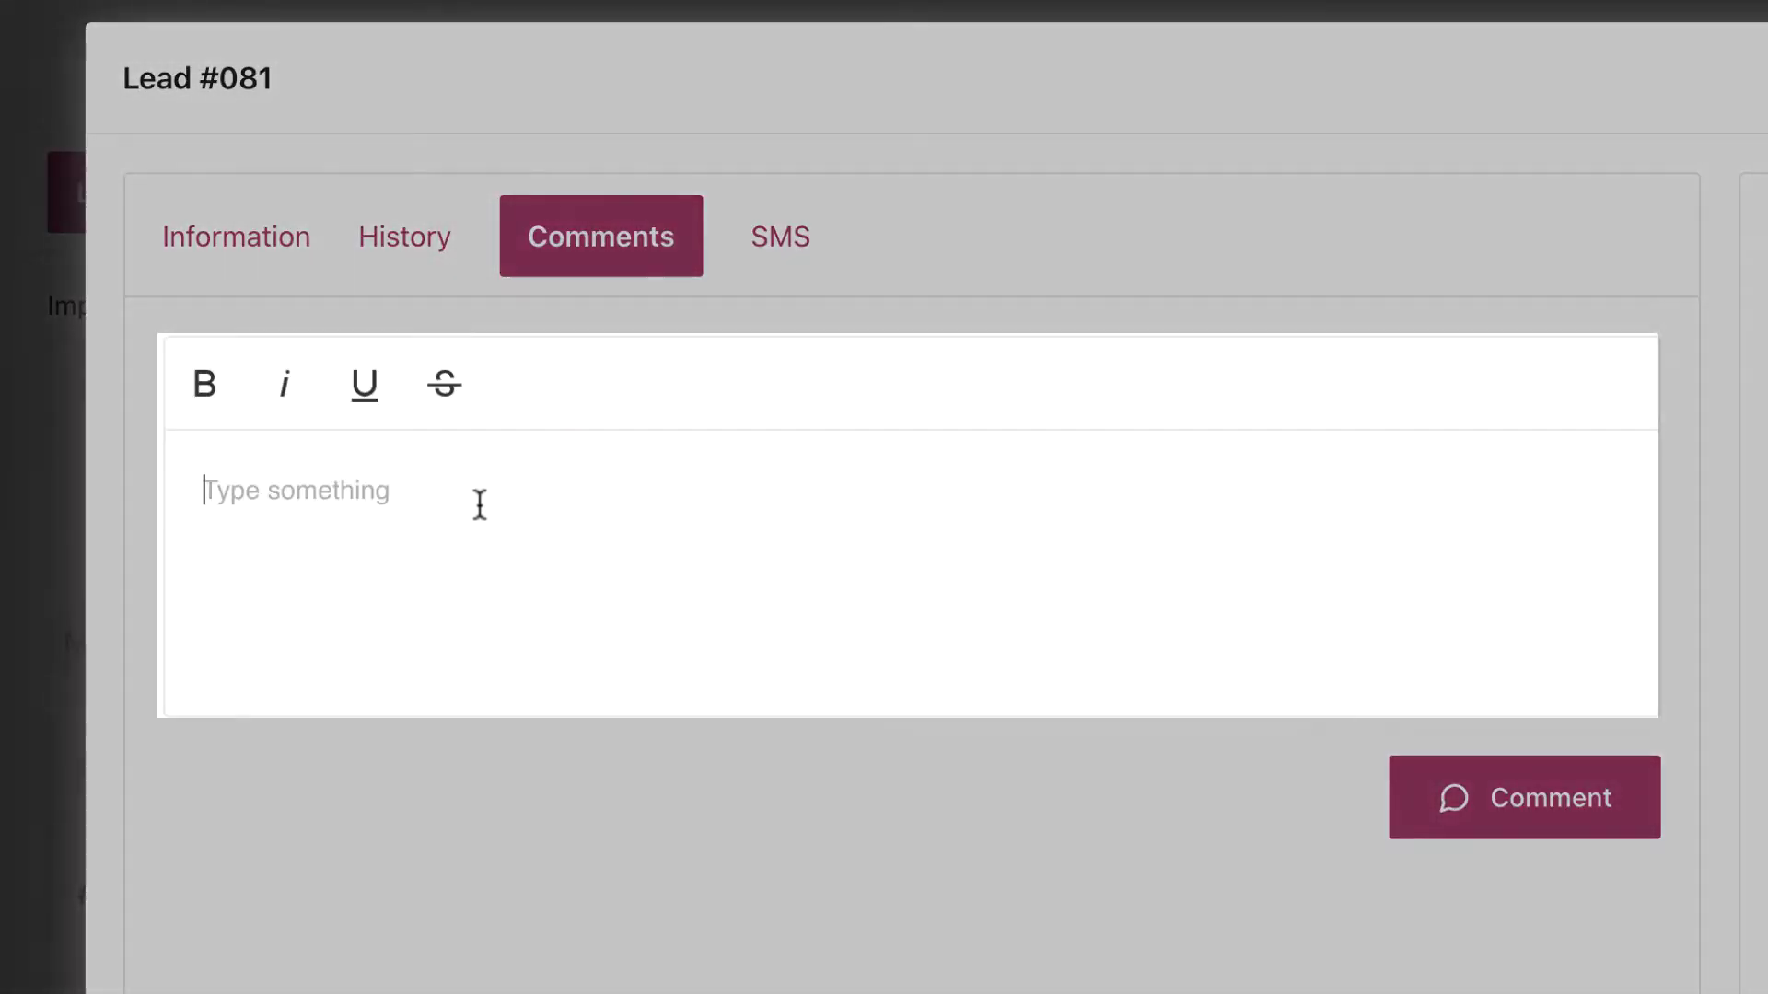
type("VI")
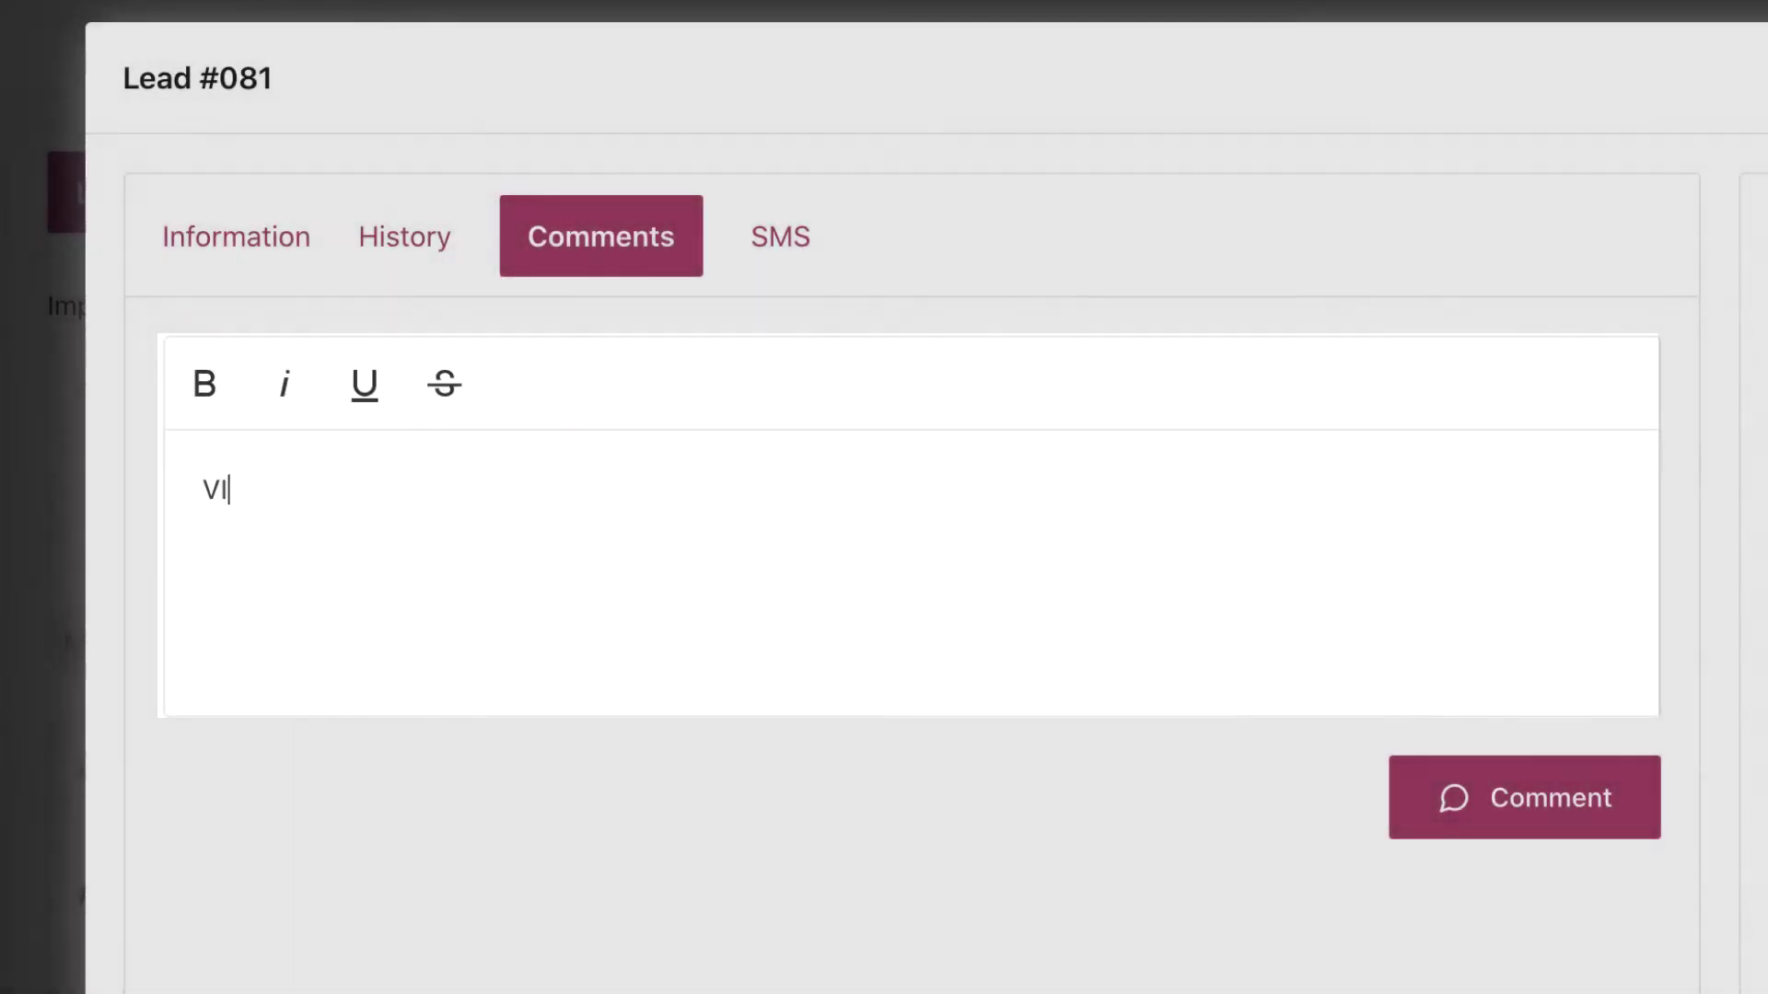
type("P customer")
left_click(1528, 808)
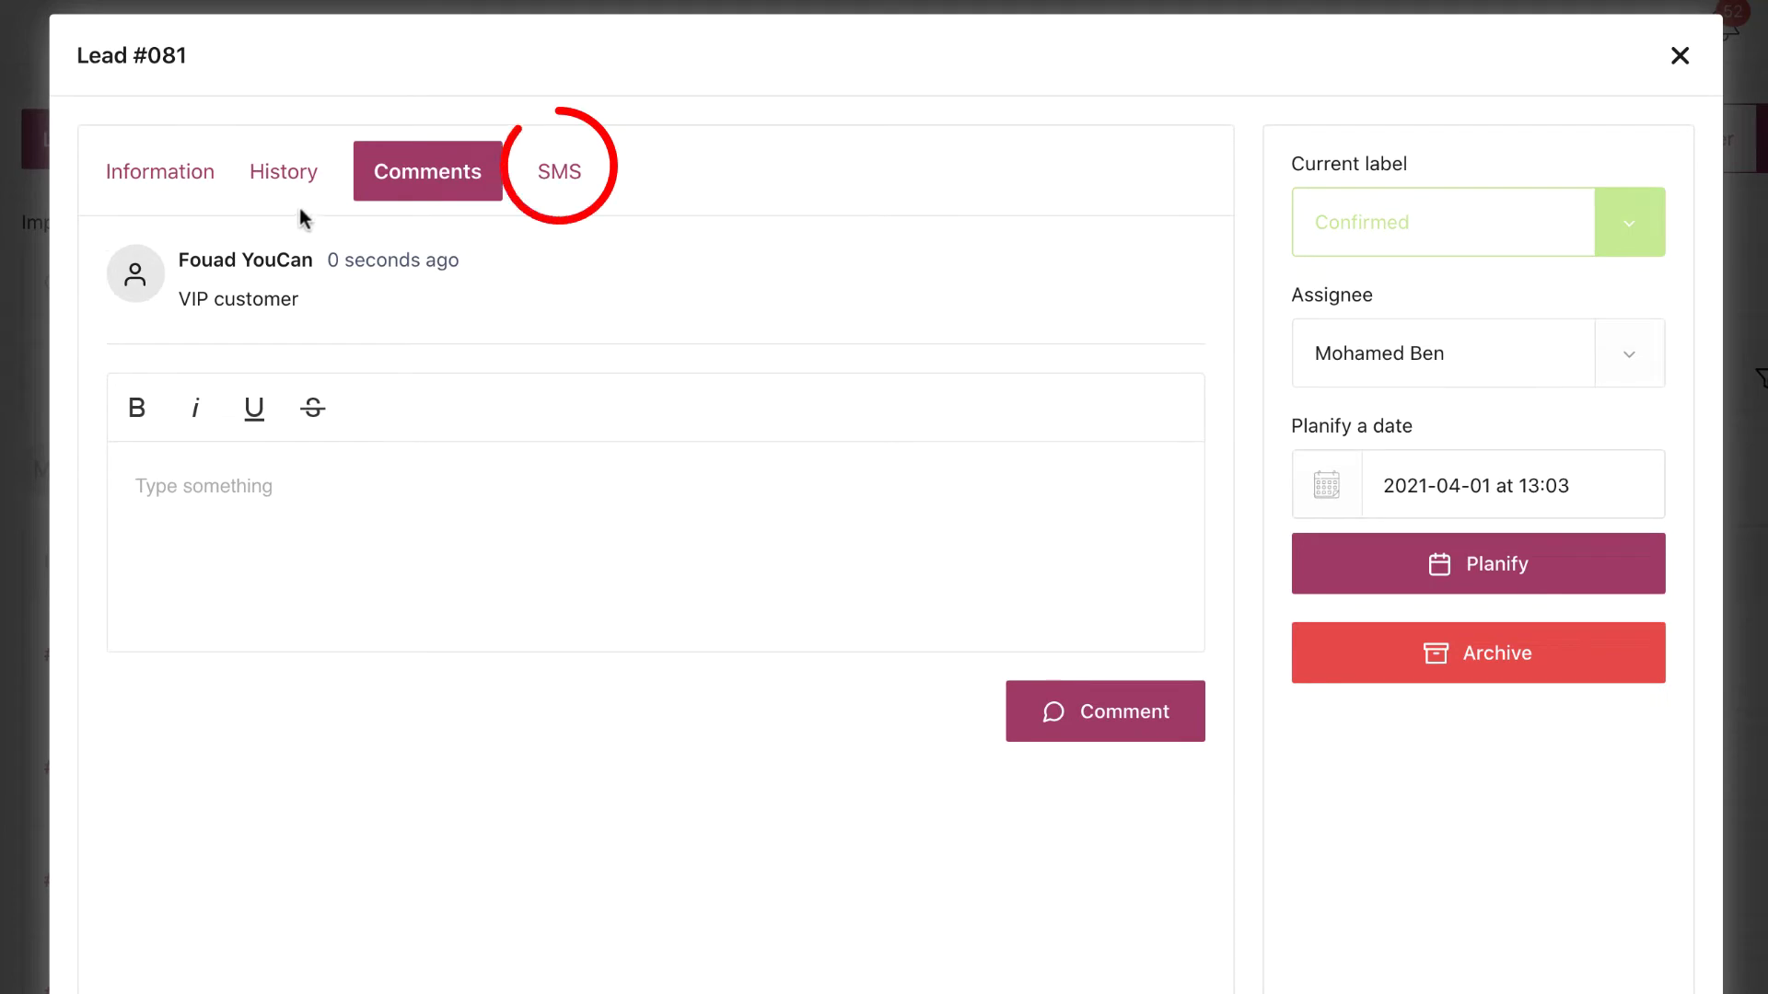
- Show the lead's SMS composer with its available variables and activate the message text field
left_click(559, 175)
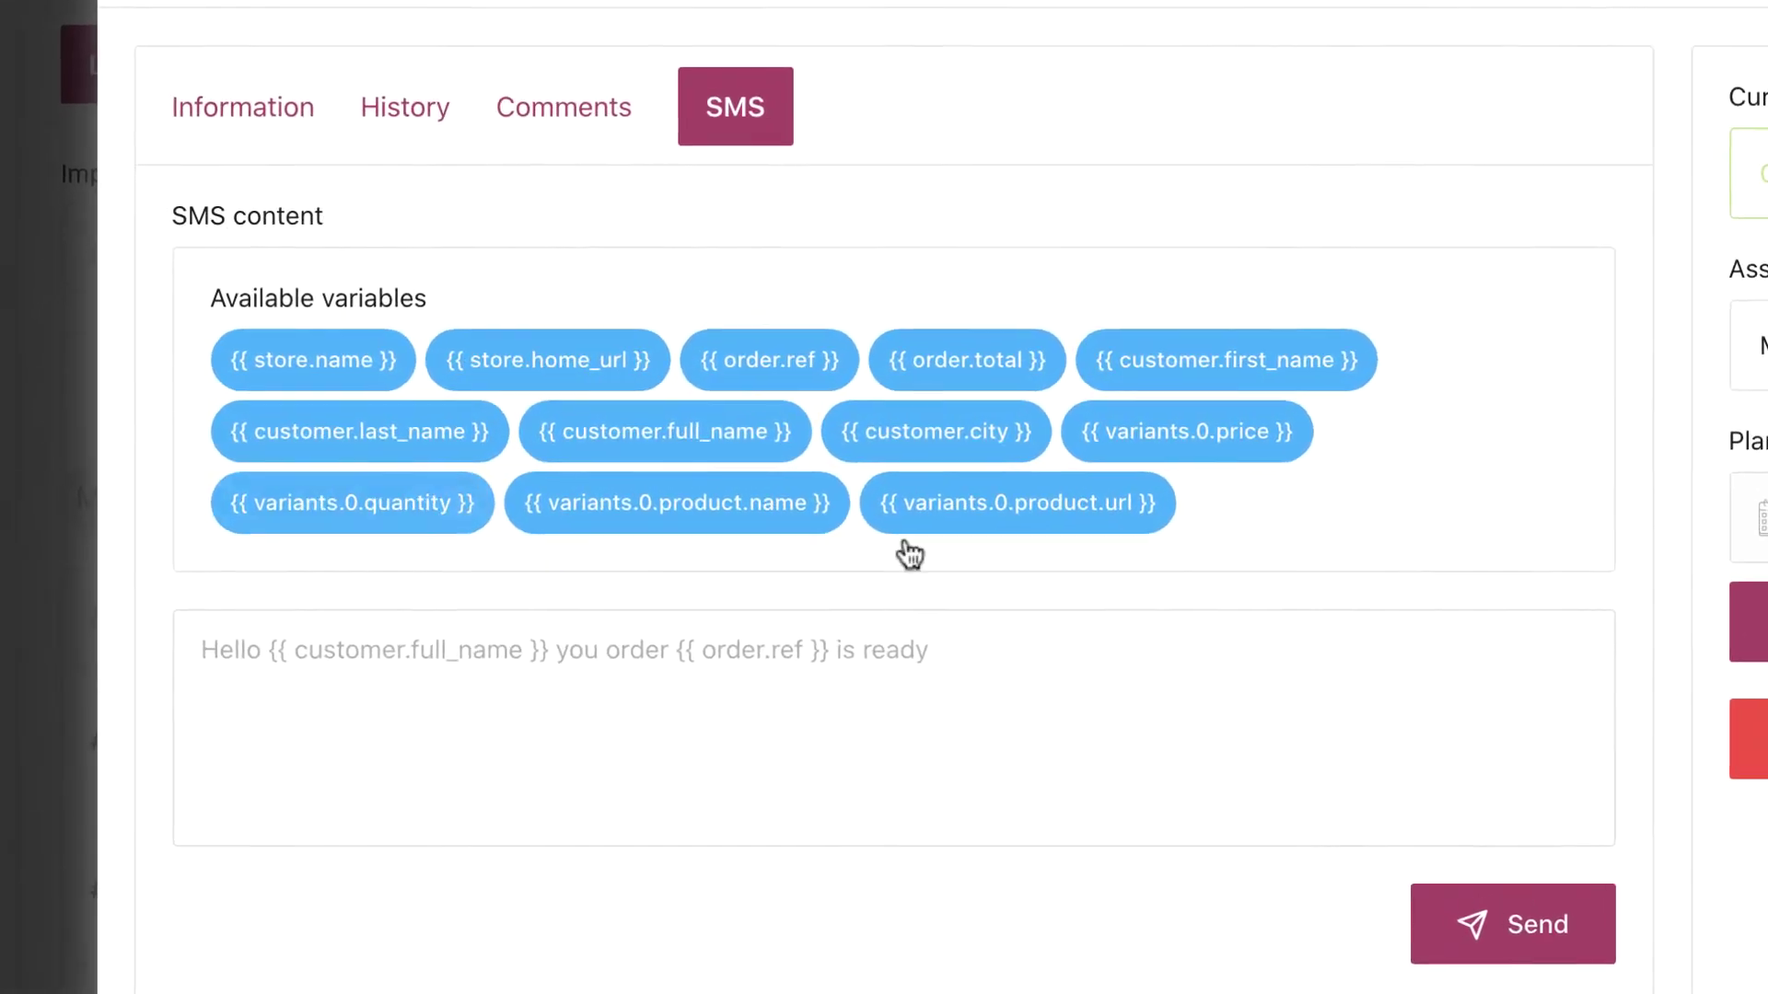
left_click(332, 667)
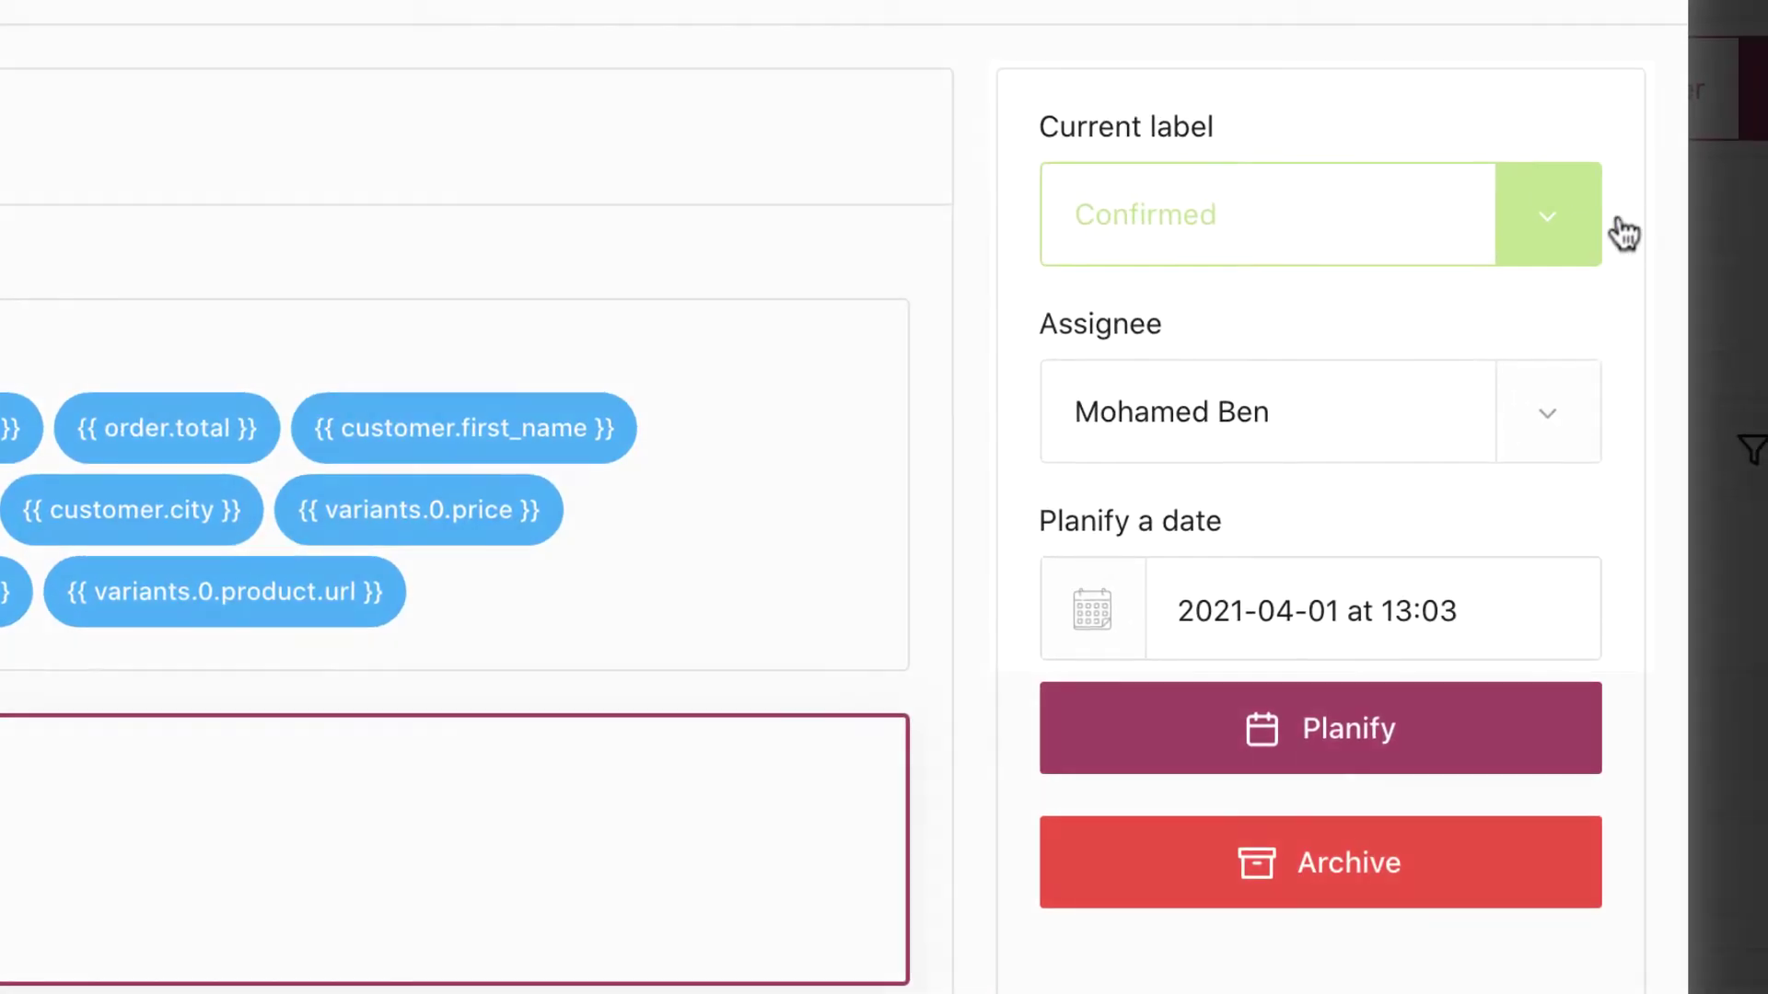
- Change the lead's current label to No reply and set it back to Confirmed
left_click(1535, 229)
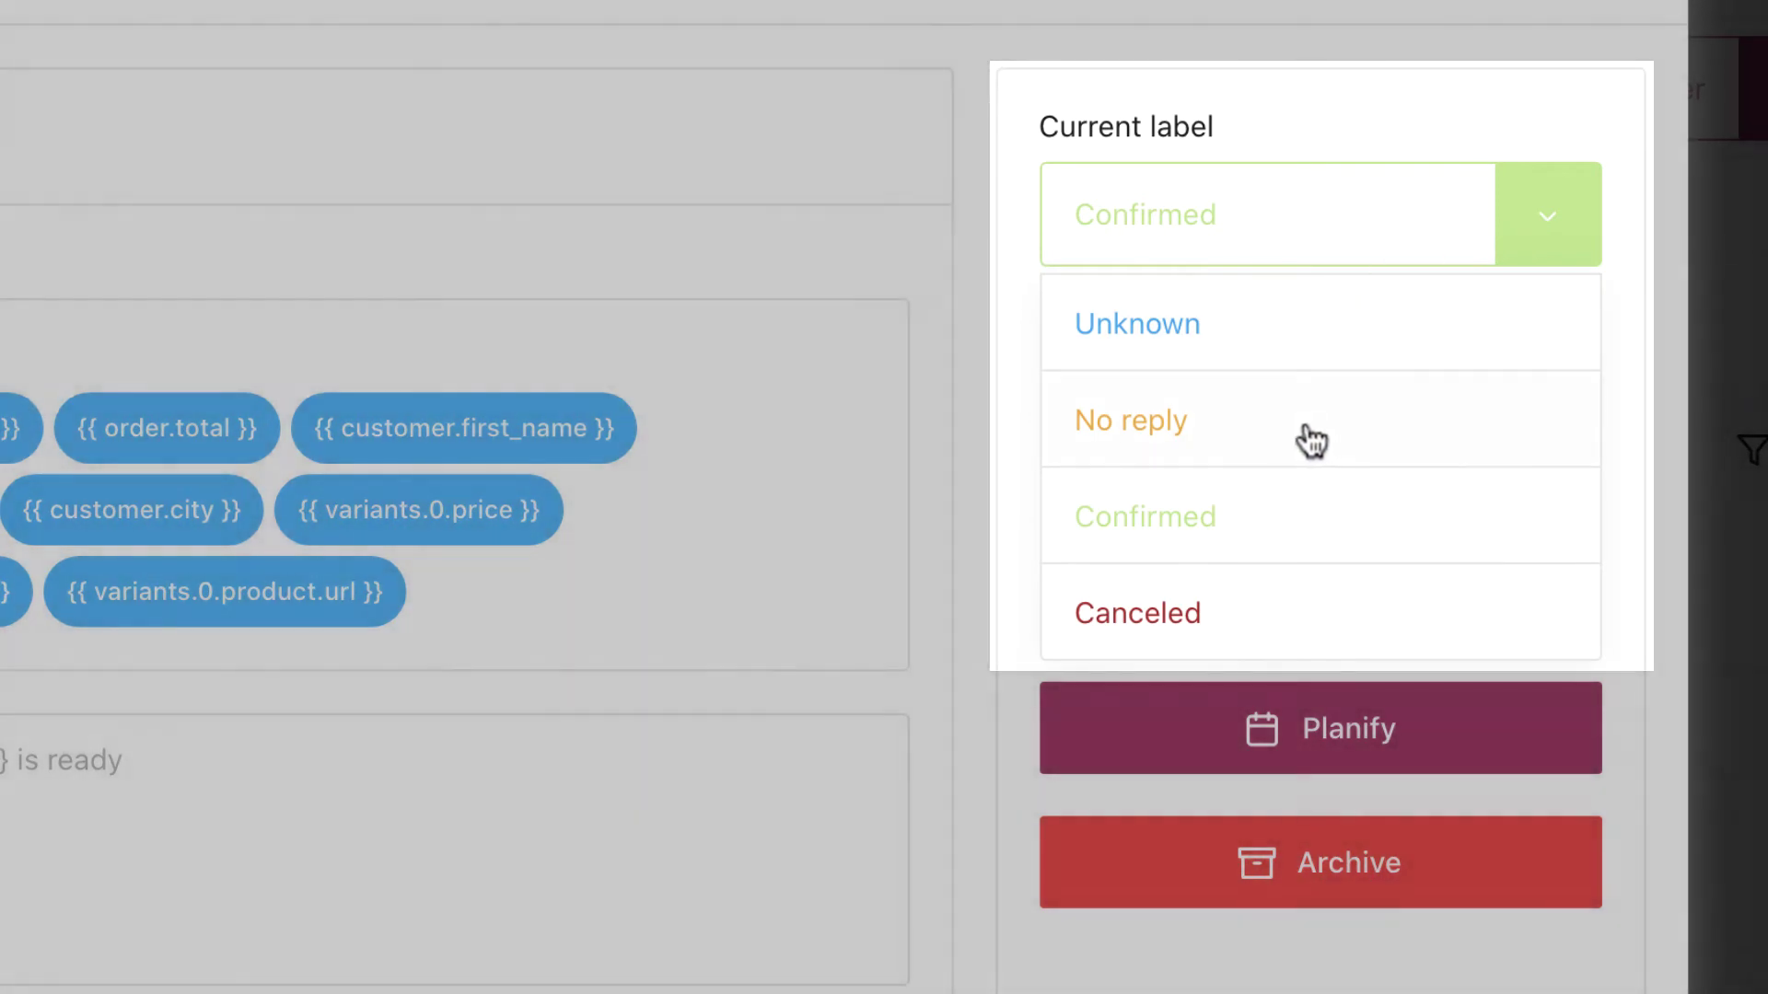
left_click(1312, 433)
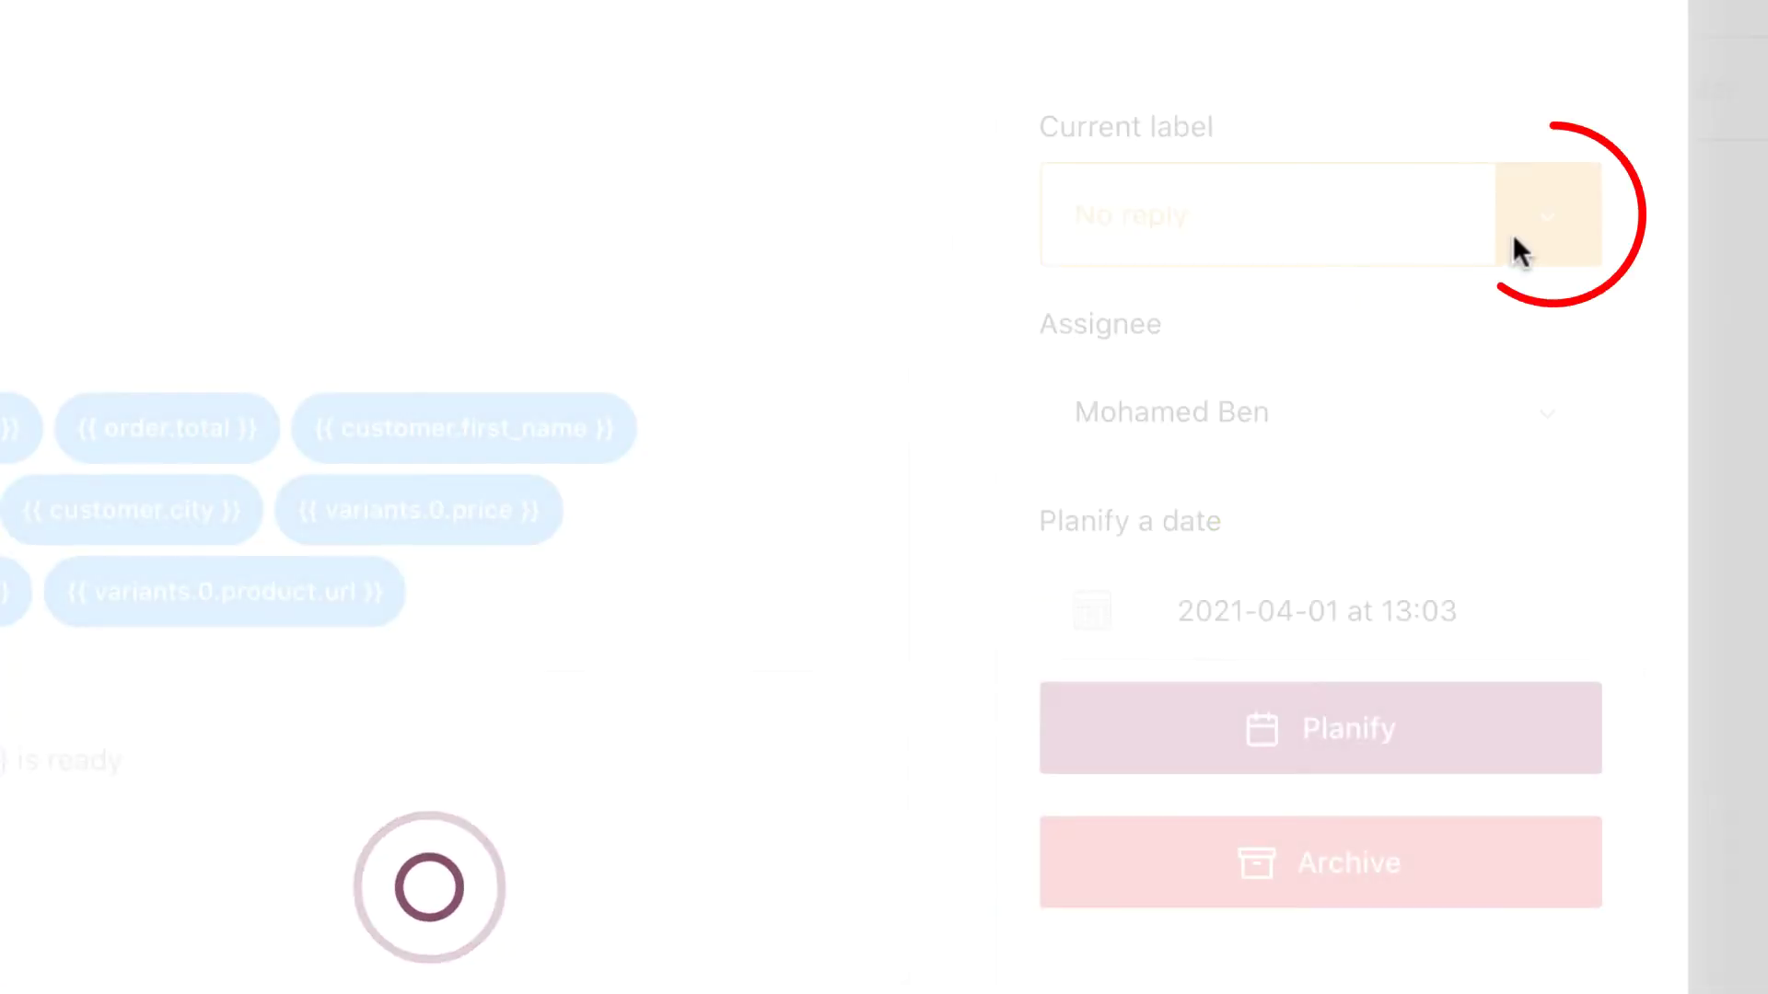
left_click(1574, 235)
left_click(1250, 539)
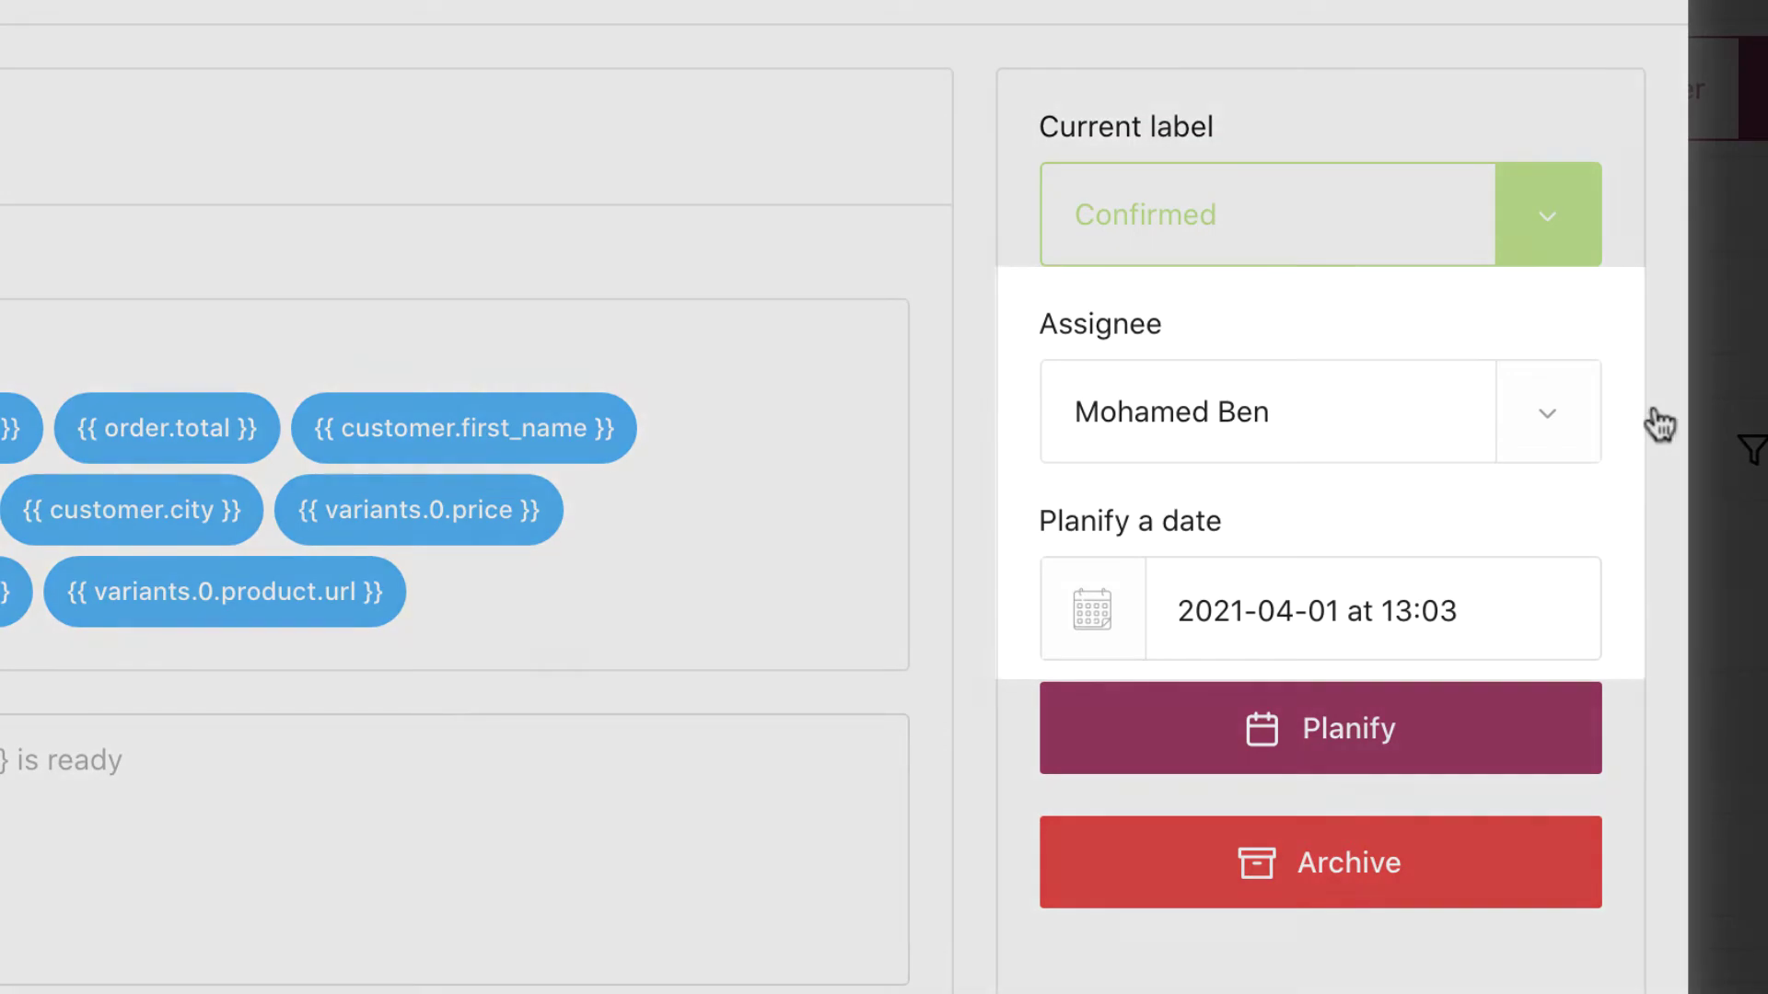
- Reassign the lead to the other team member from its details
left_click(1535, 412)
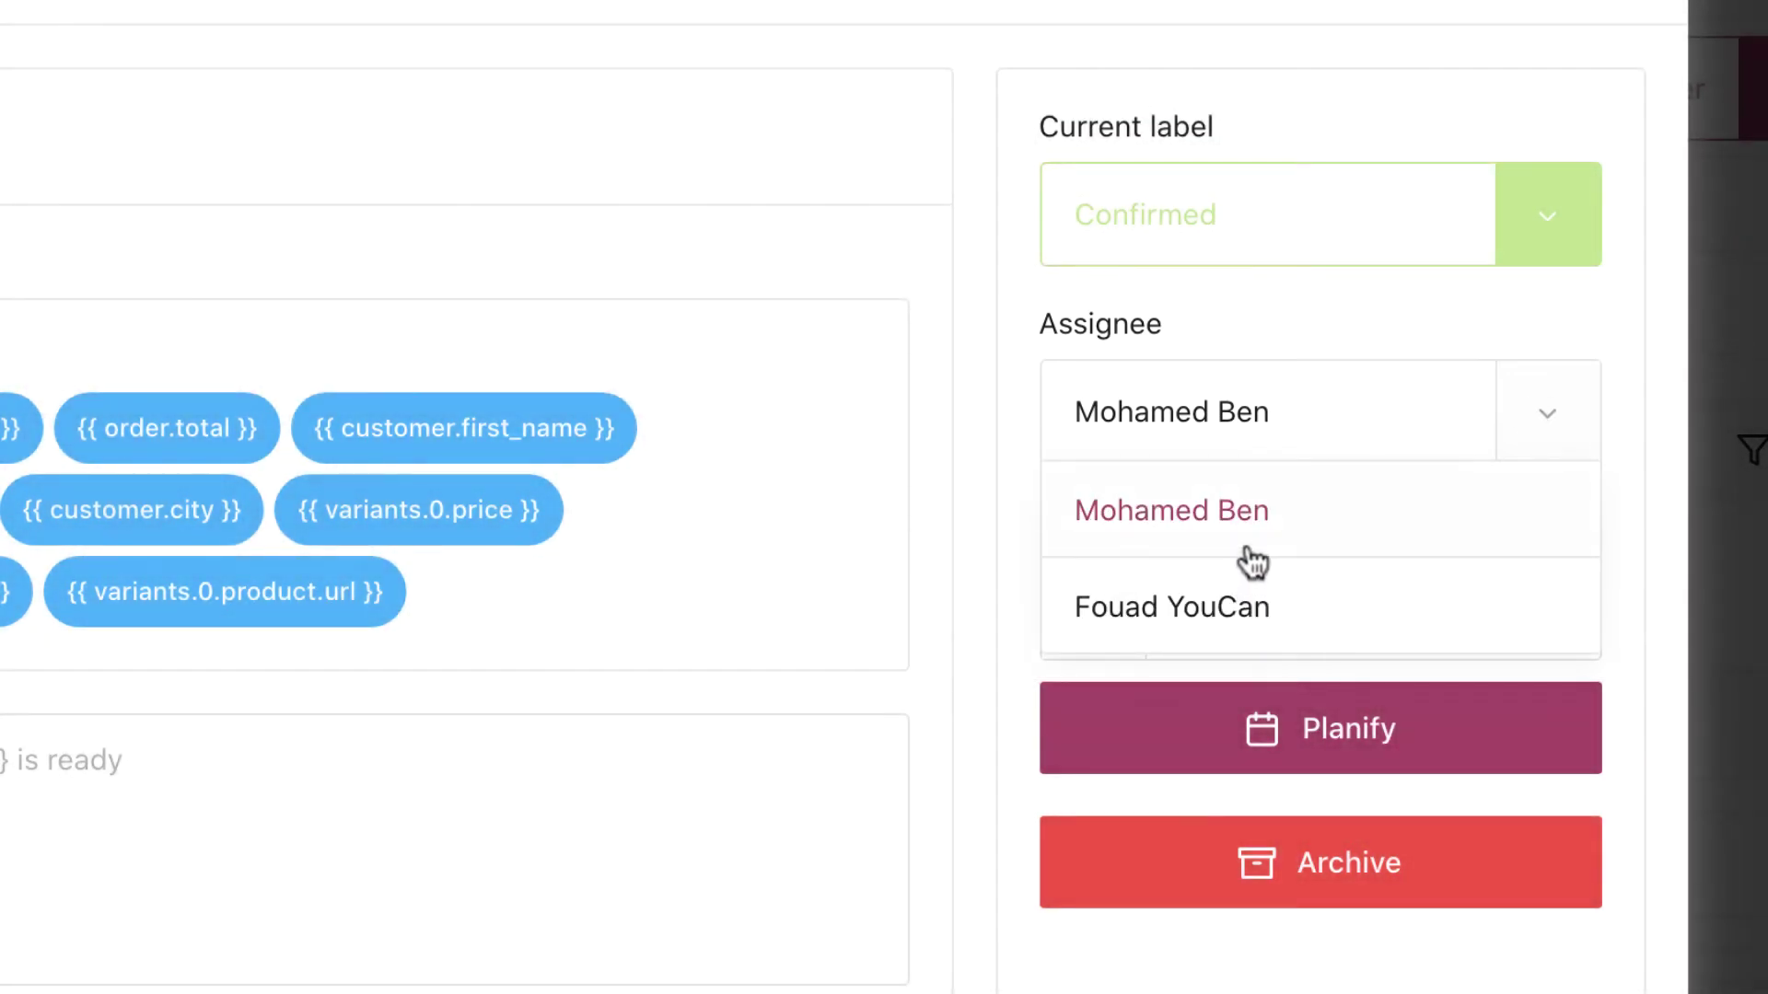
left_click(1249, 547)
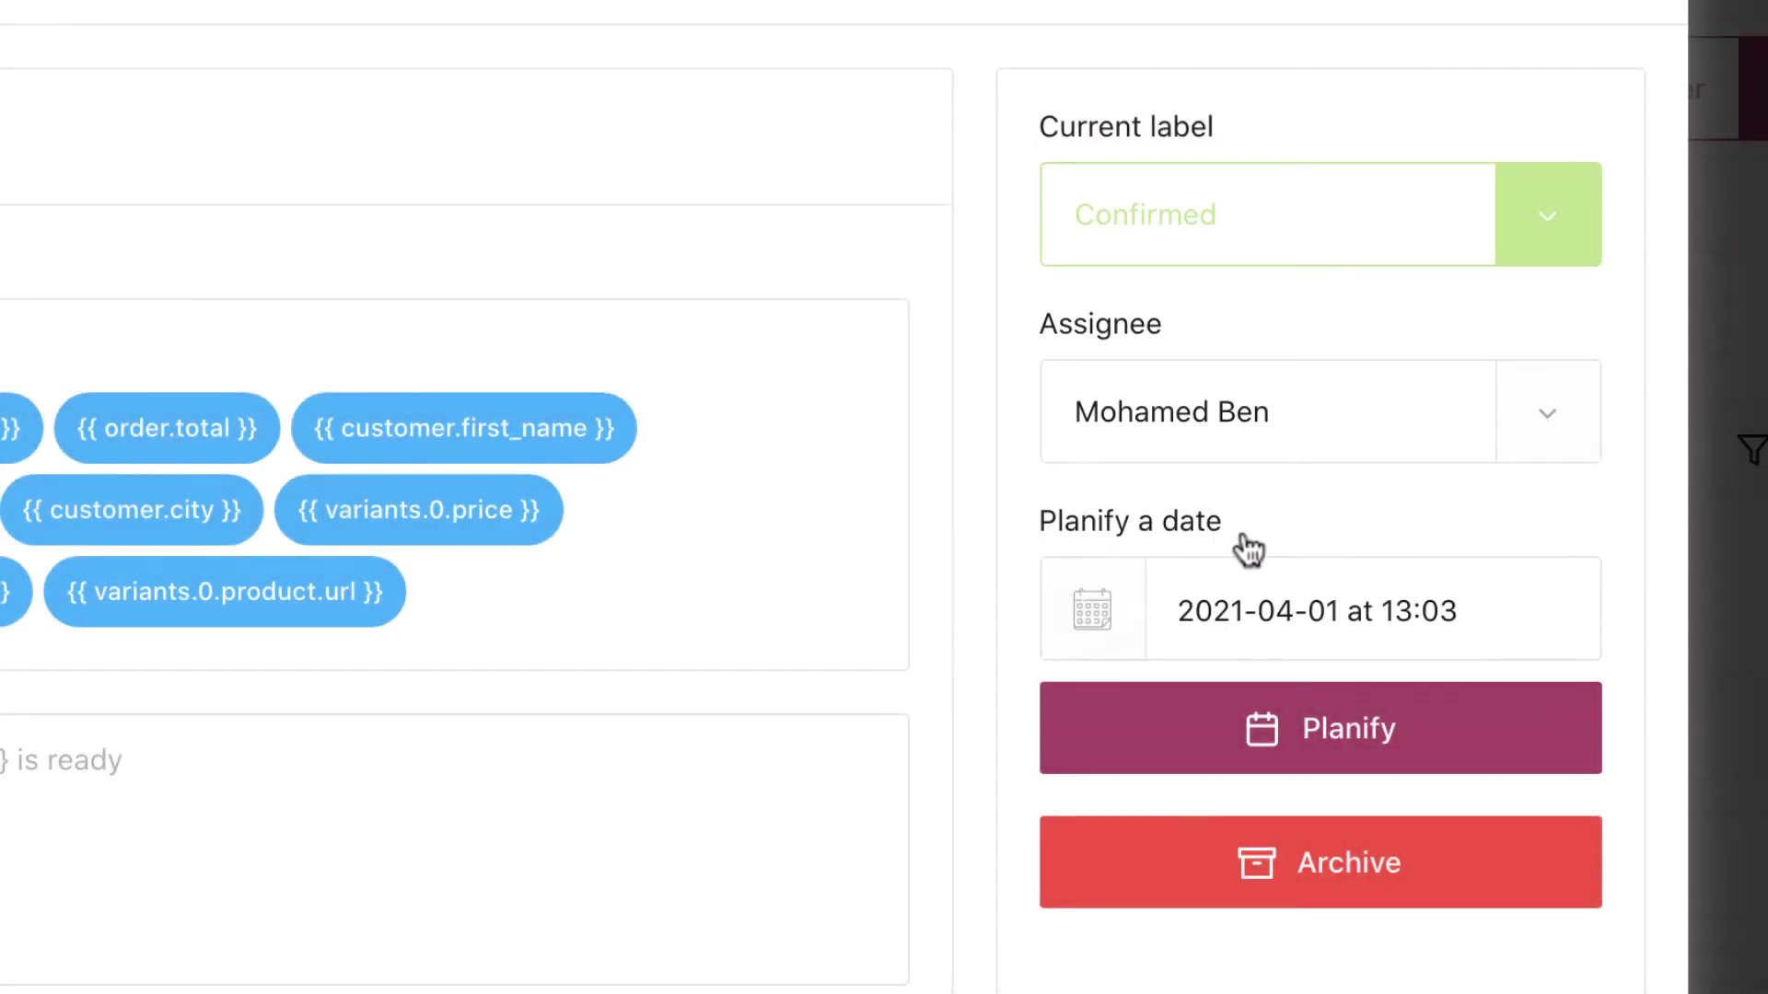
left_click(1570, 416)
left_click(1358, 600)
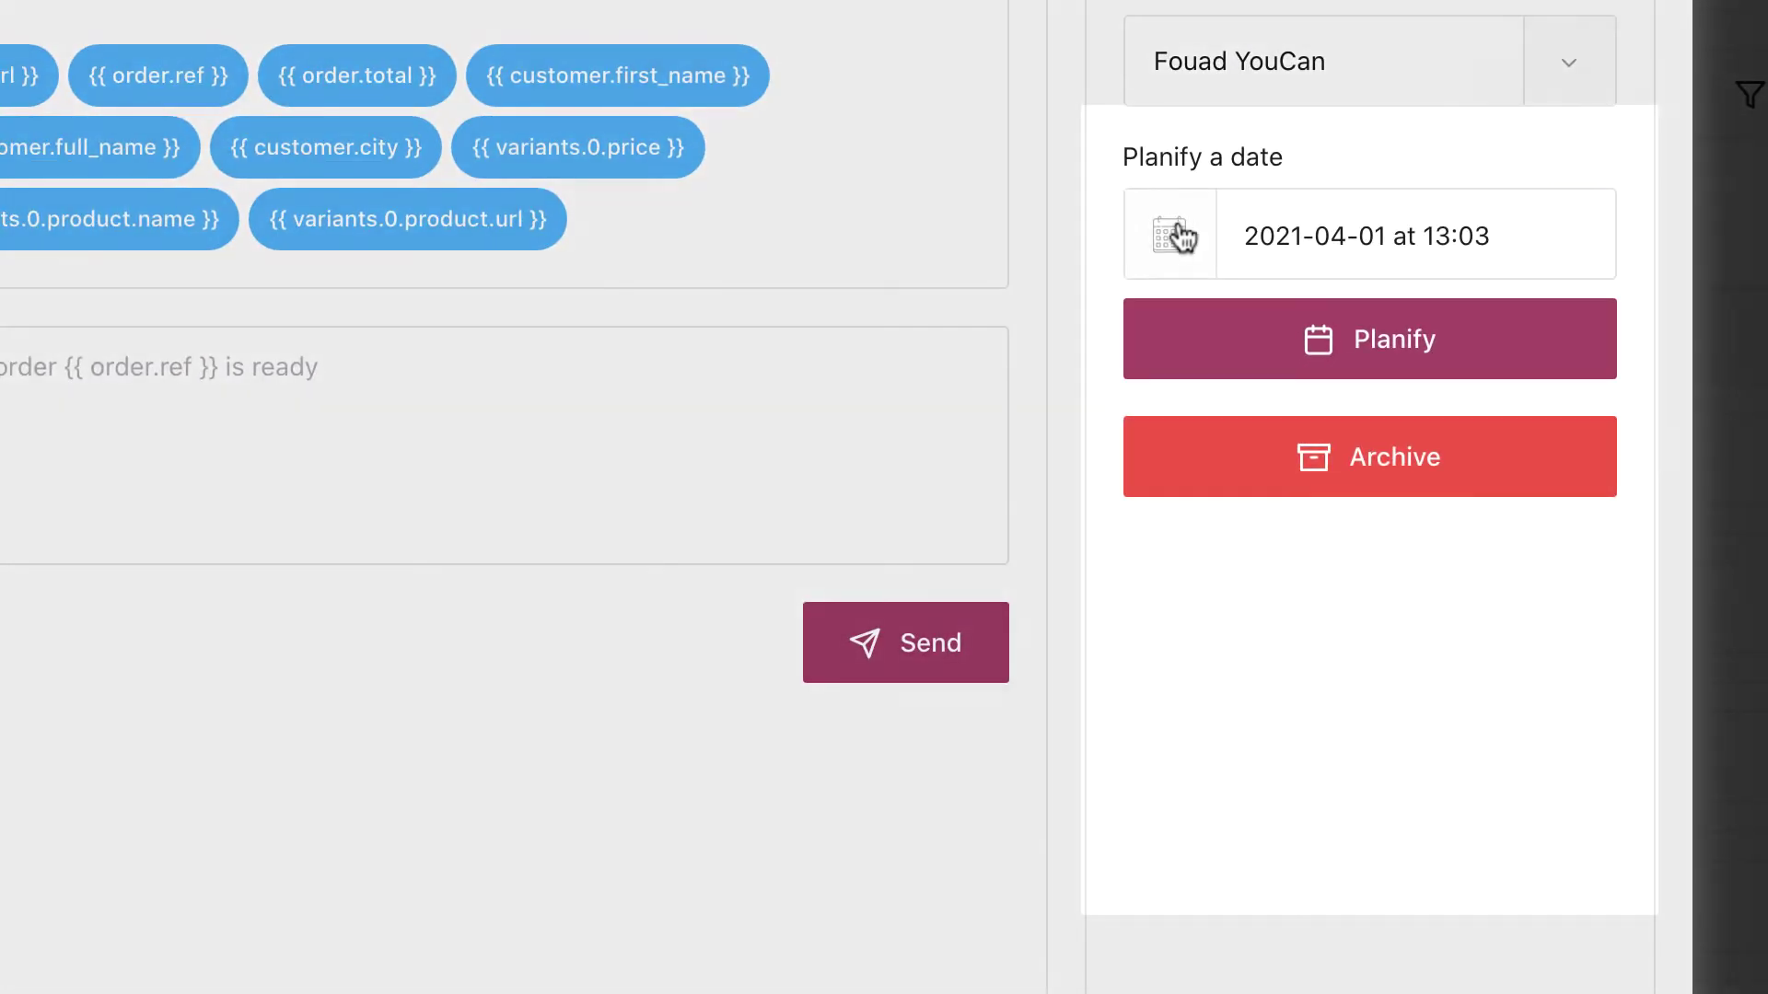
- Check the planning calendar, planify the lead for 2021-04-01 at 13:03 and close its details
left_click(1167, 260)
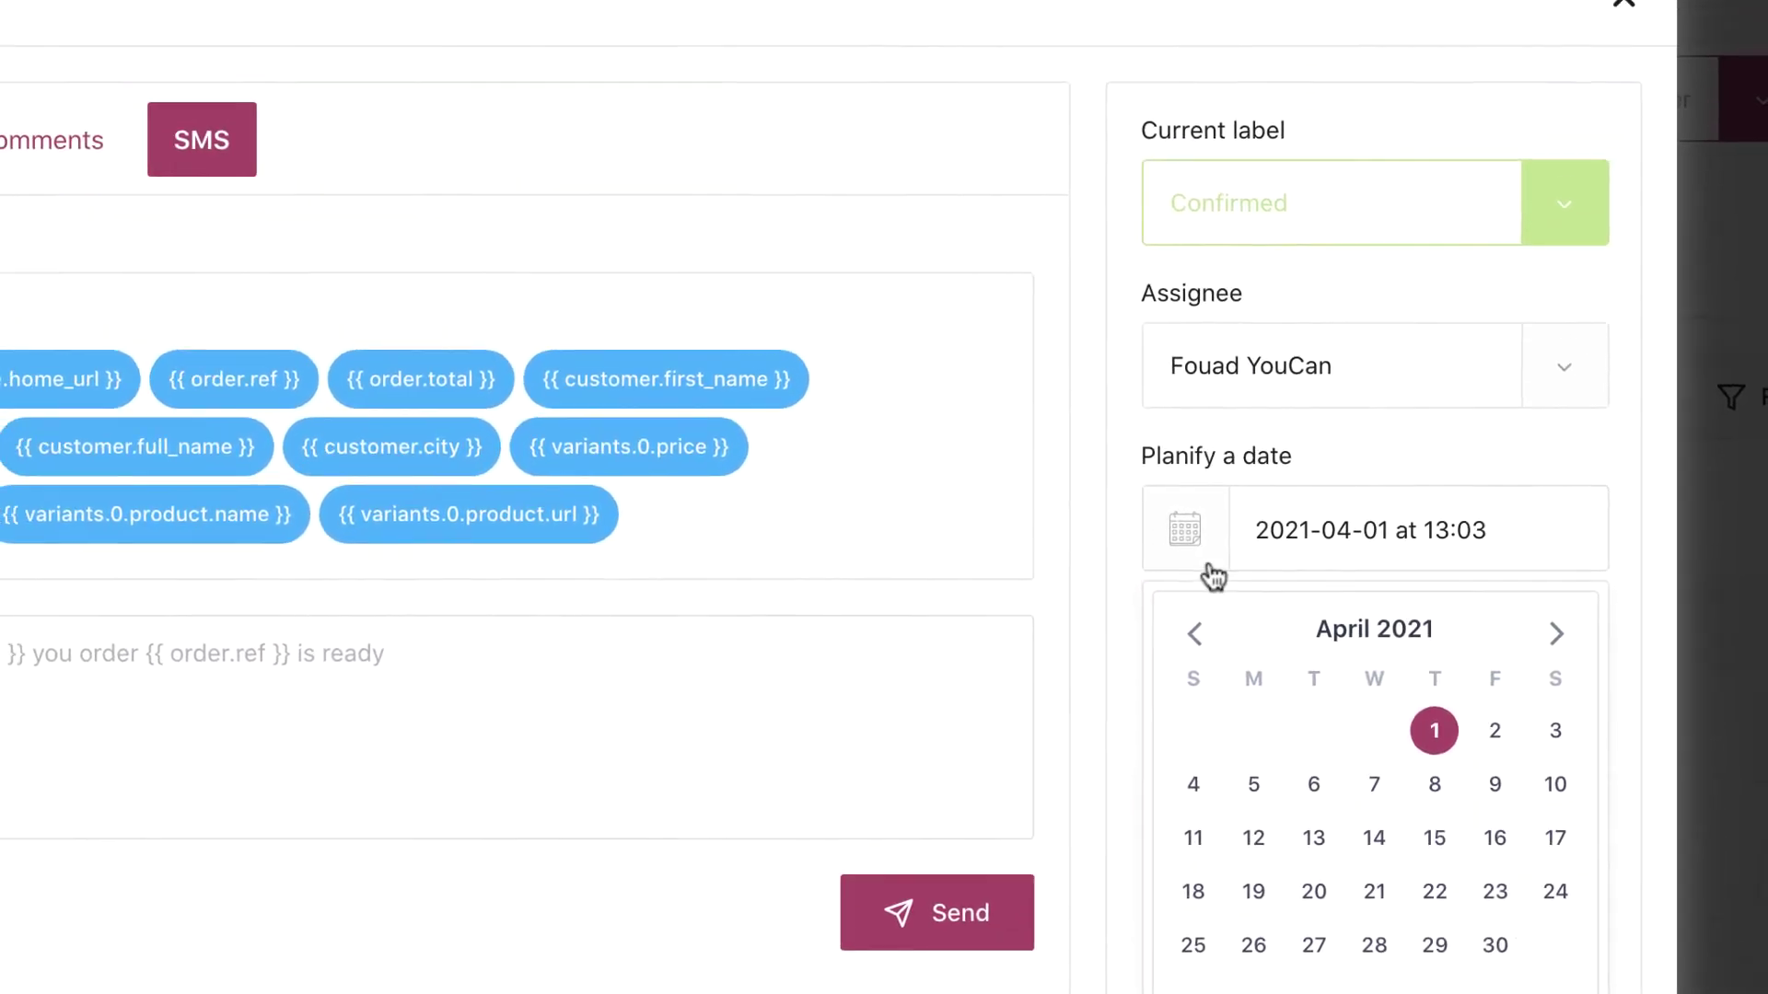
left_click(1185, 542)
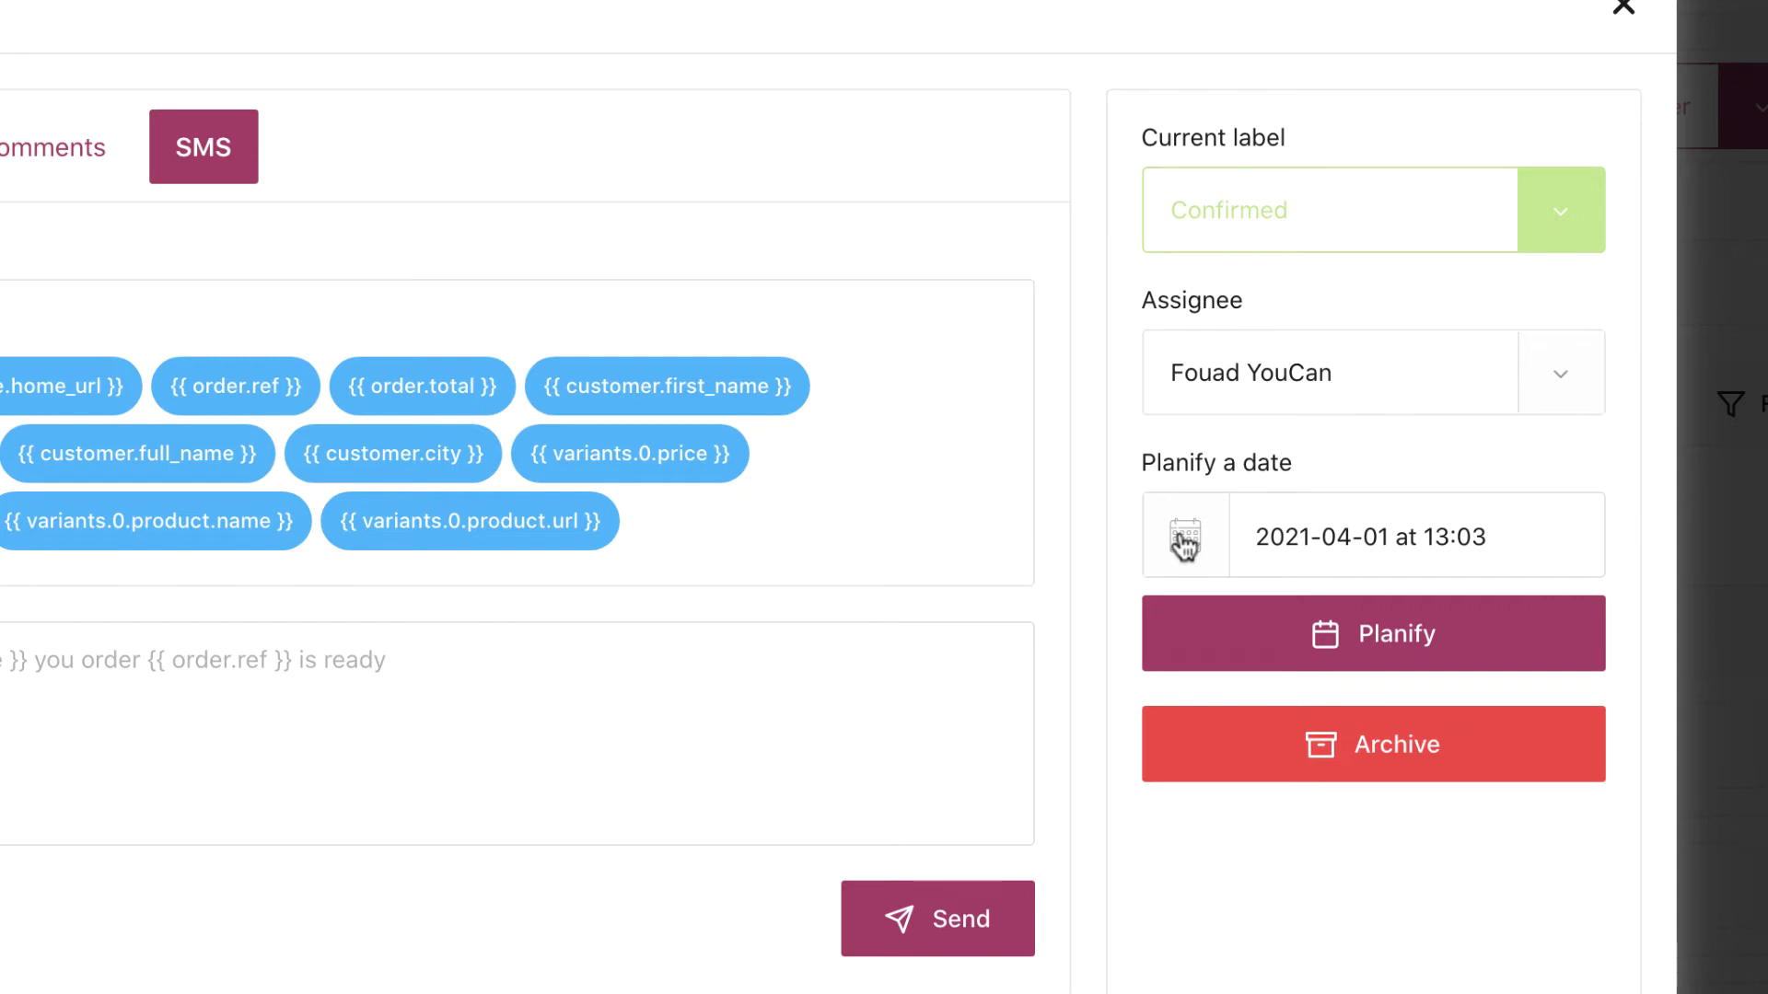
left_click(1409, 656)
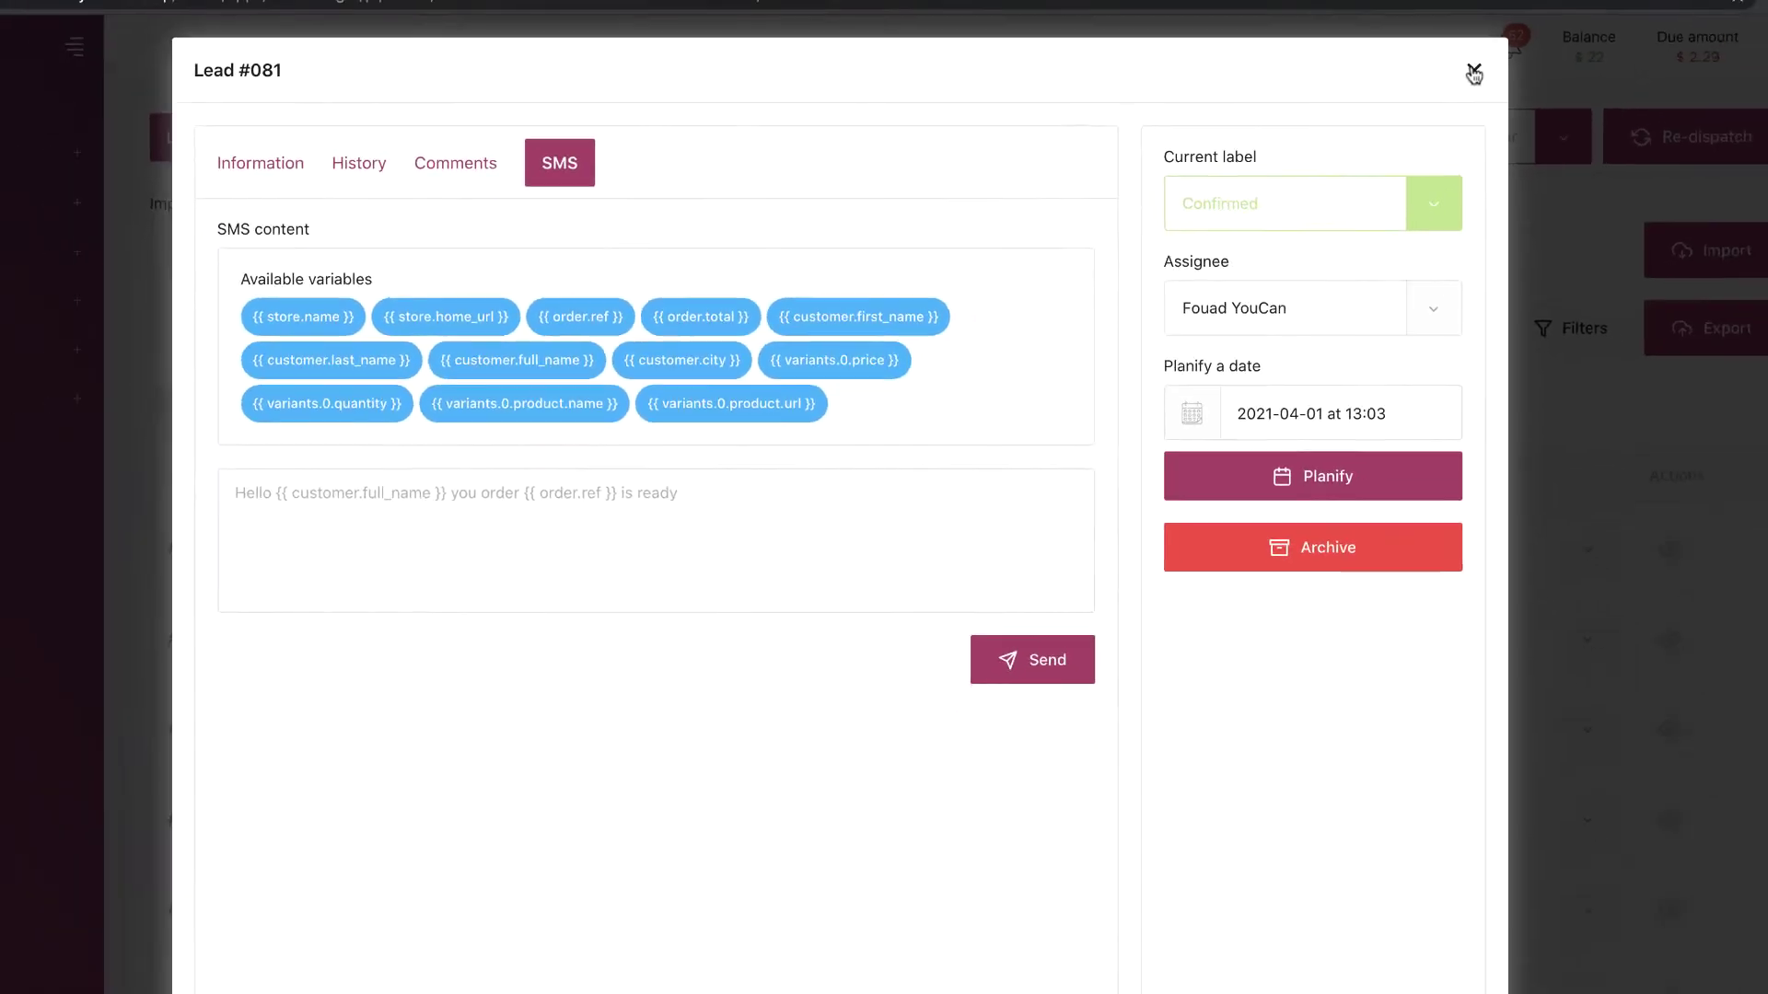
left_click(1475, 73)
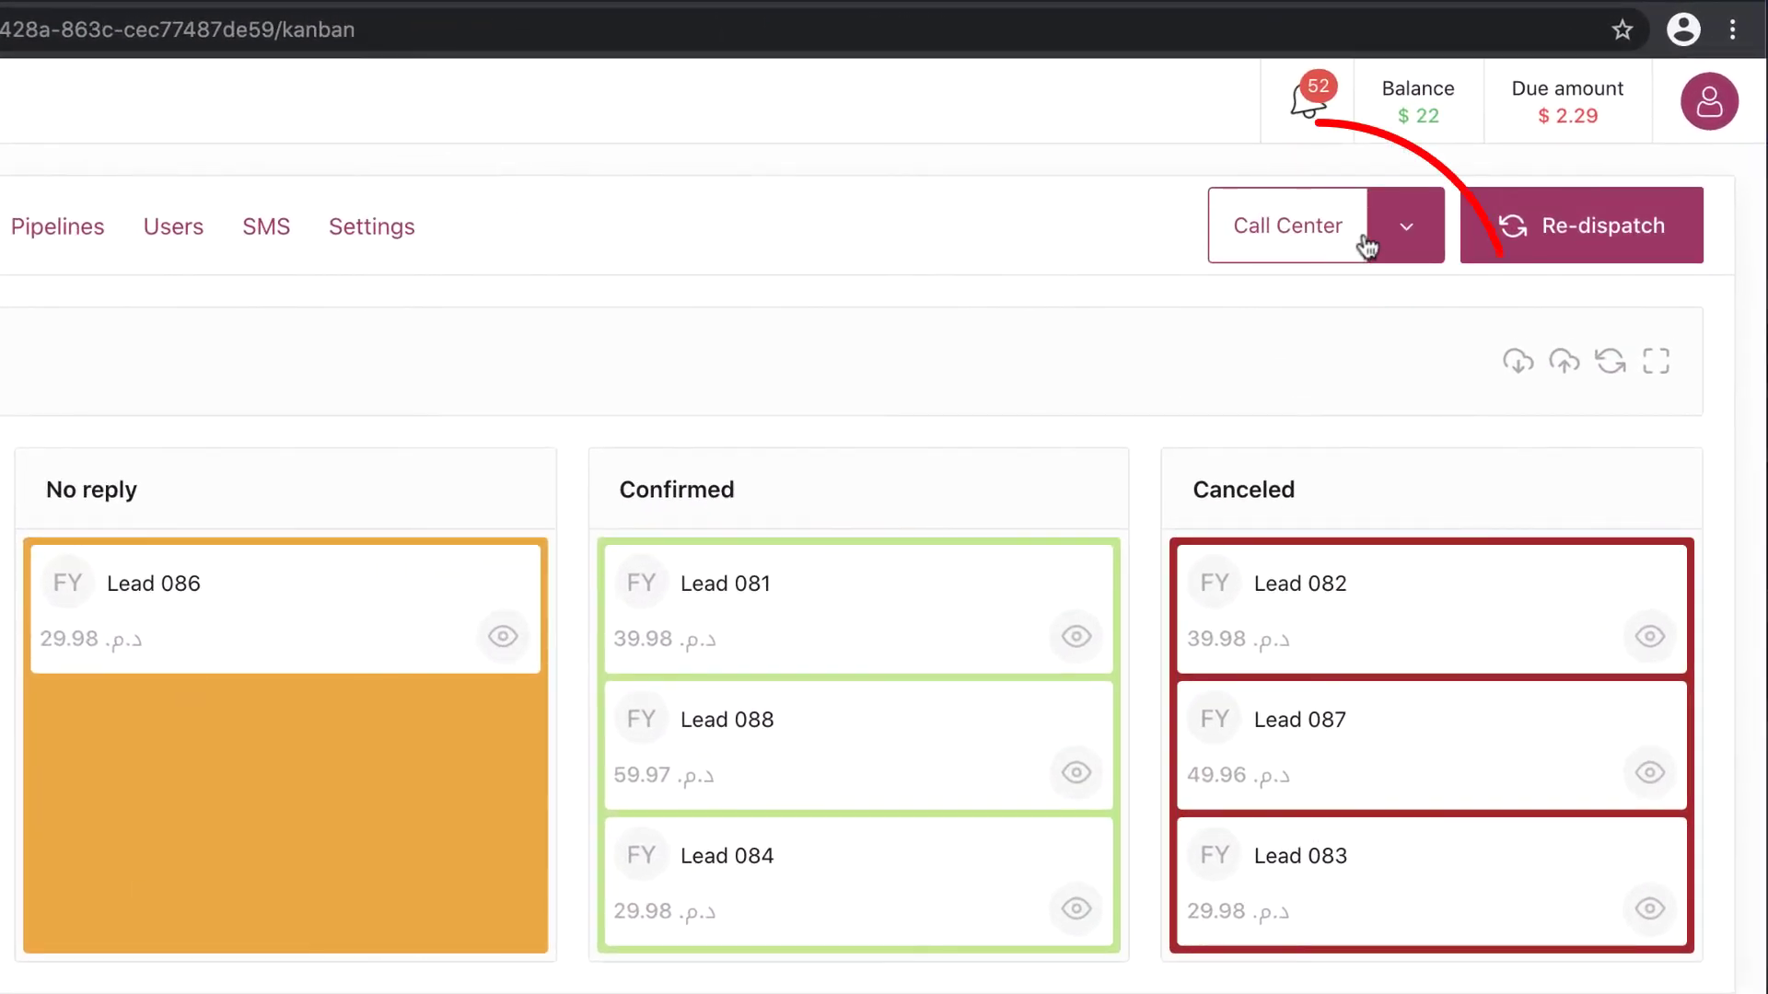
- Check the Kanban board's pipeline choices, and show the board in full screen and back in normal view
left_click(1525, 155)
left_click(1312, 373)
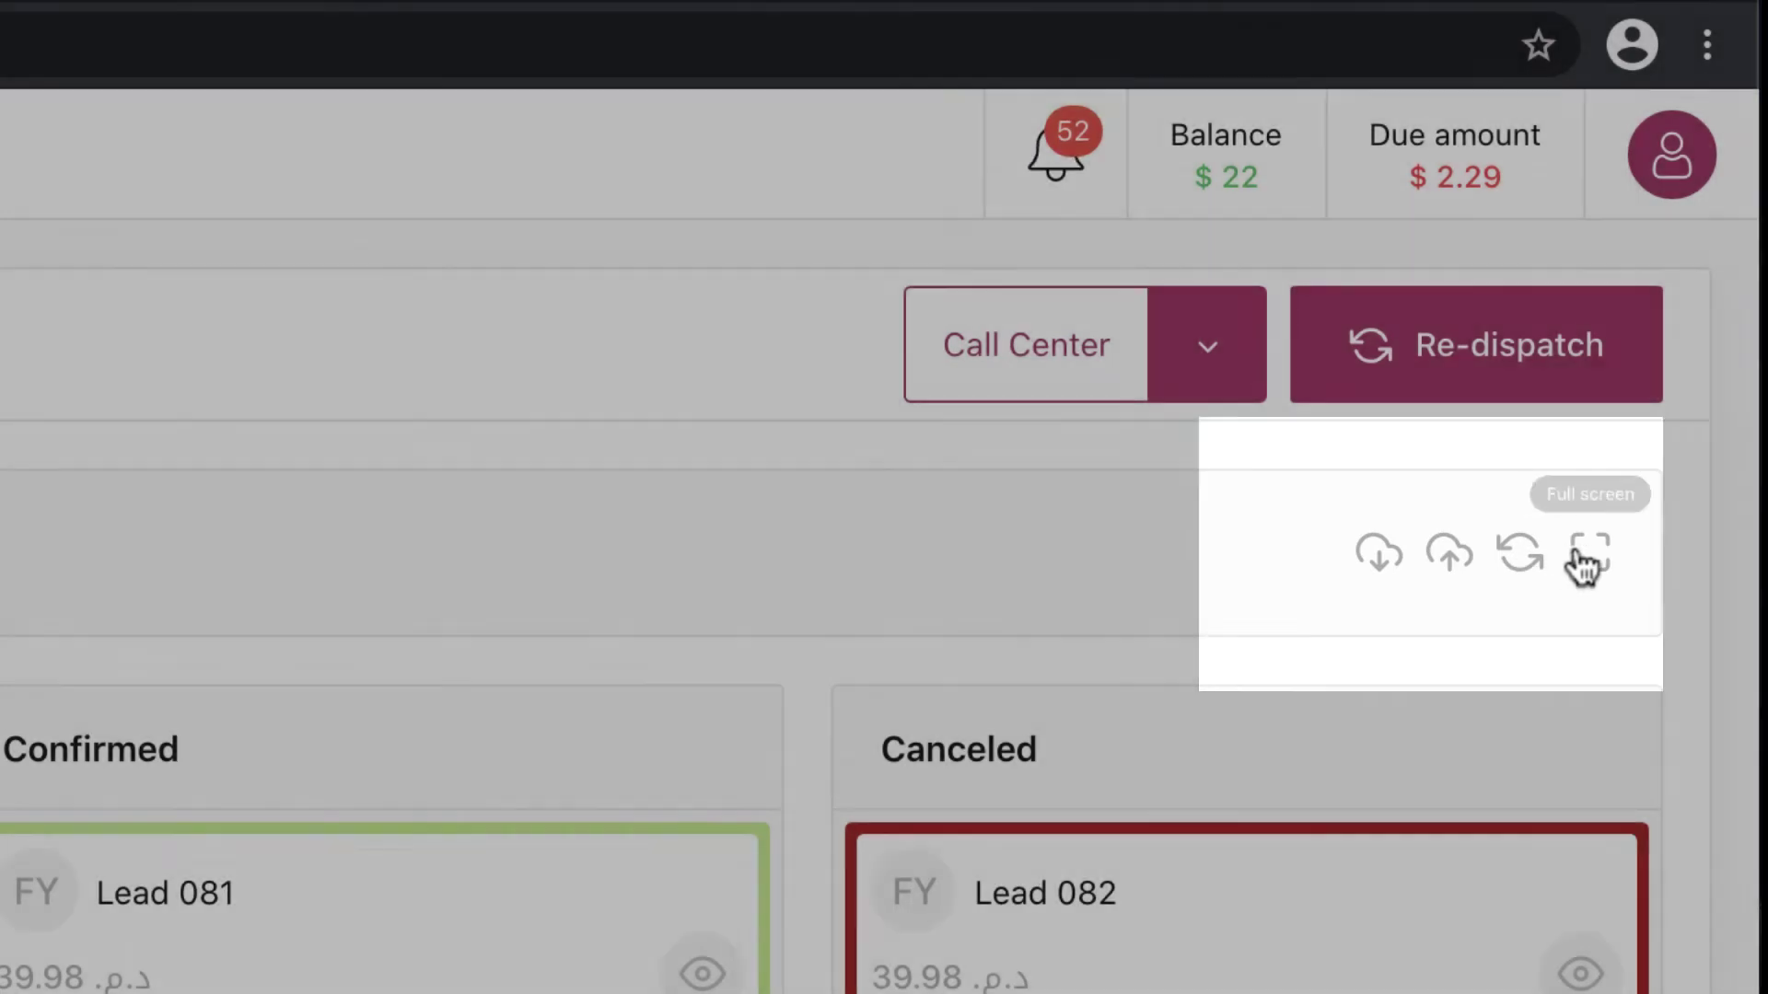
left_click(1576, 563)
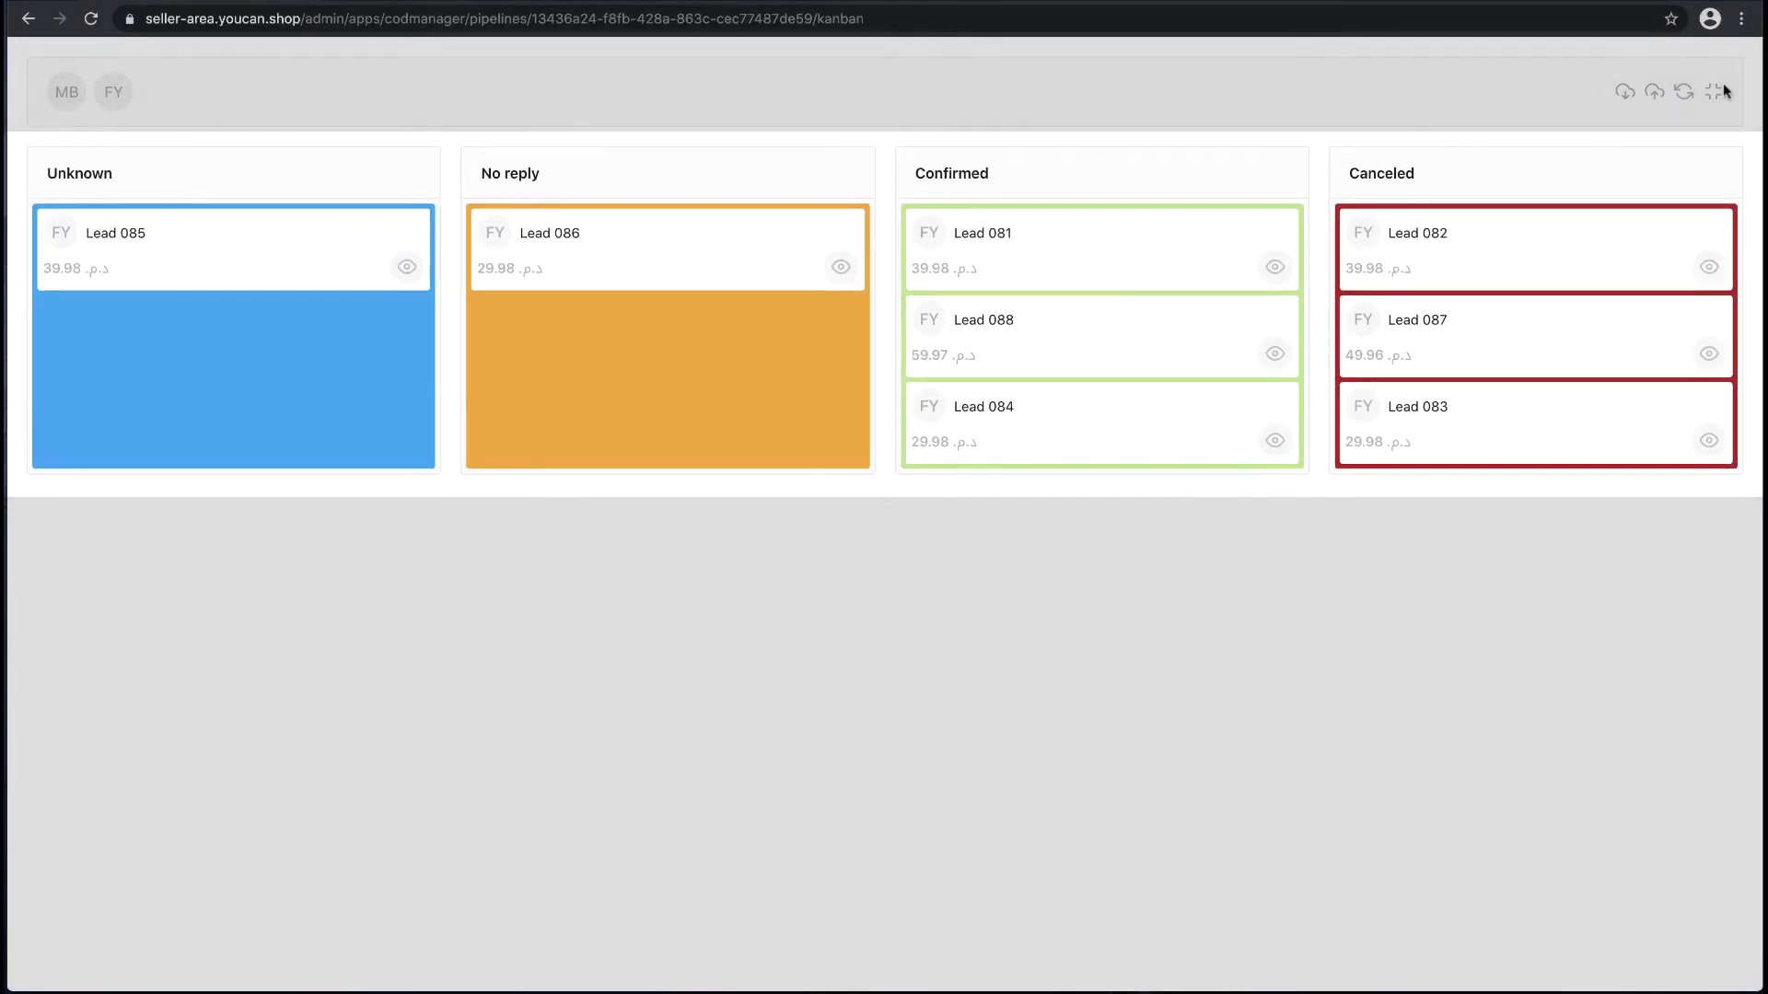
left_click(1715, 92)
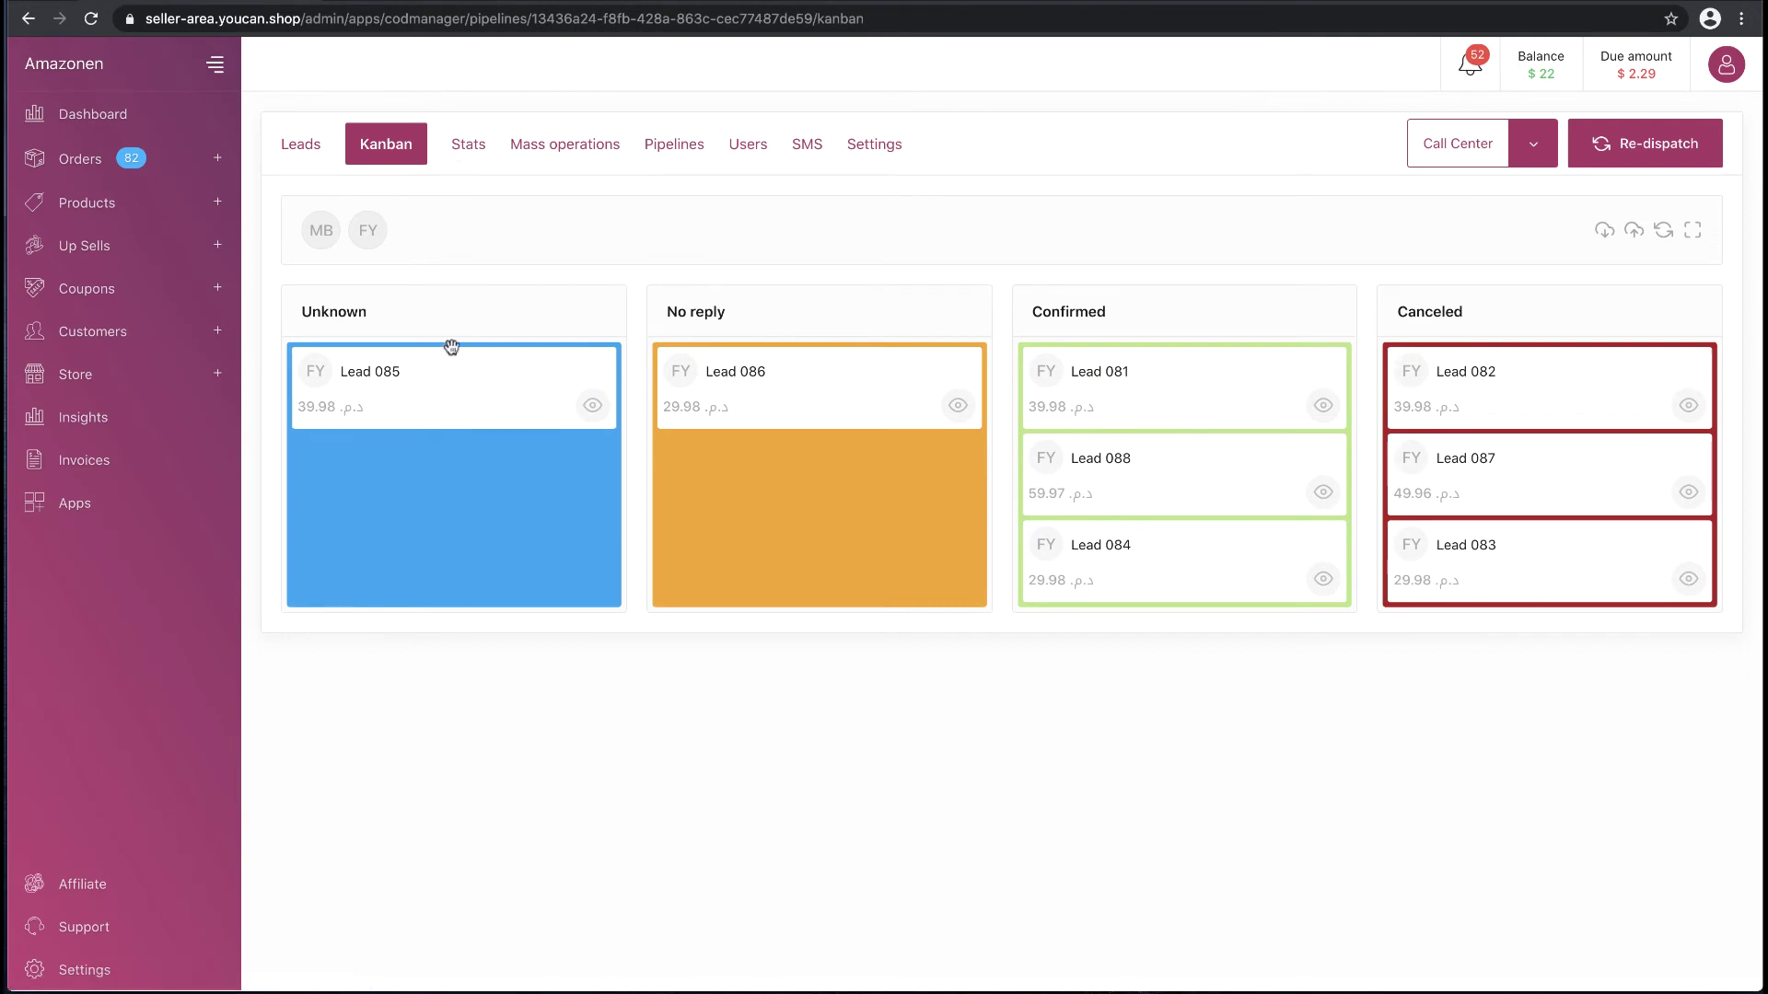
- Move the Unknown lead to No reply and the first Confirmed lead to Unknown on the Kanban board, and view the latter's details
left_click_drag(451, 347, 778, 377)
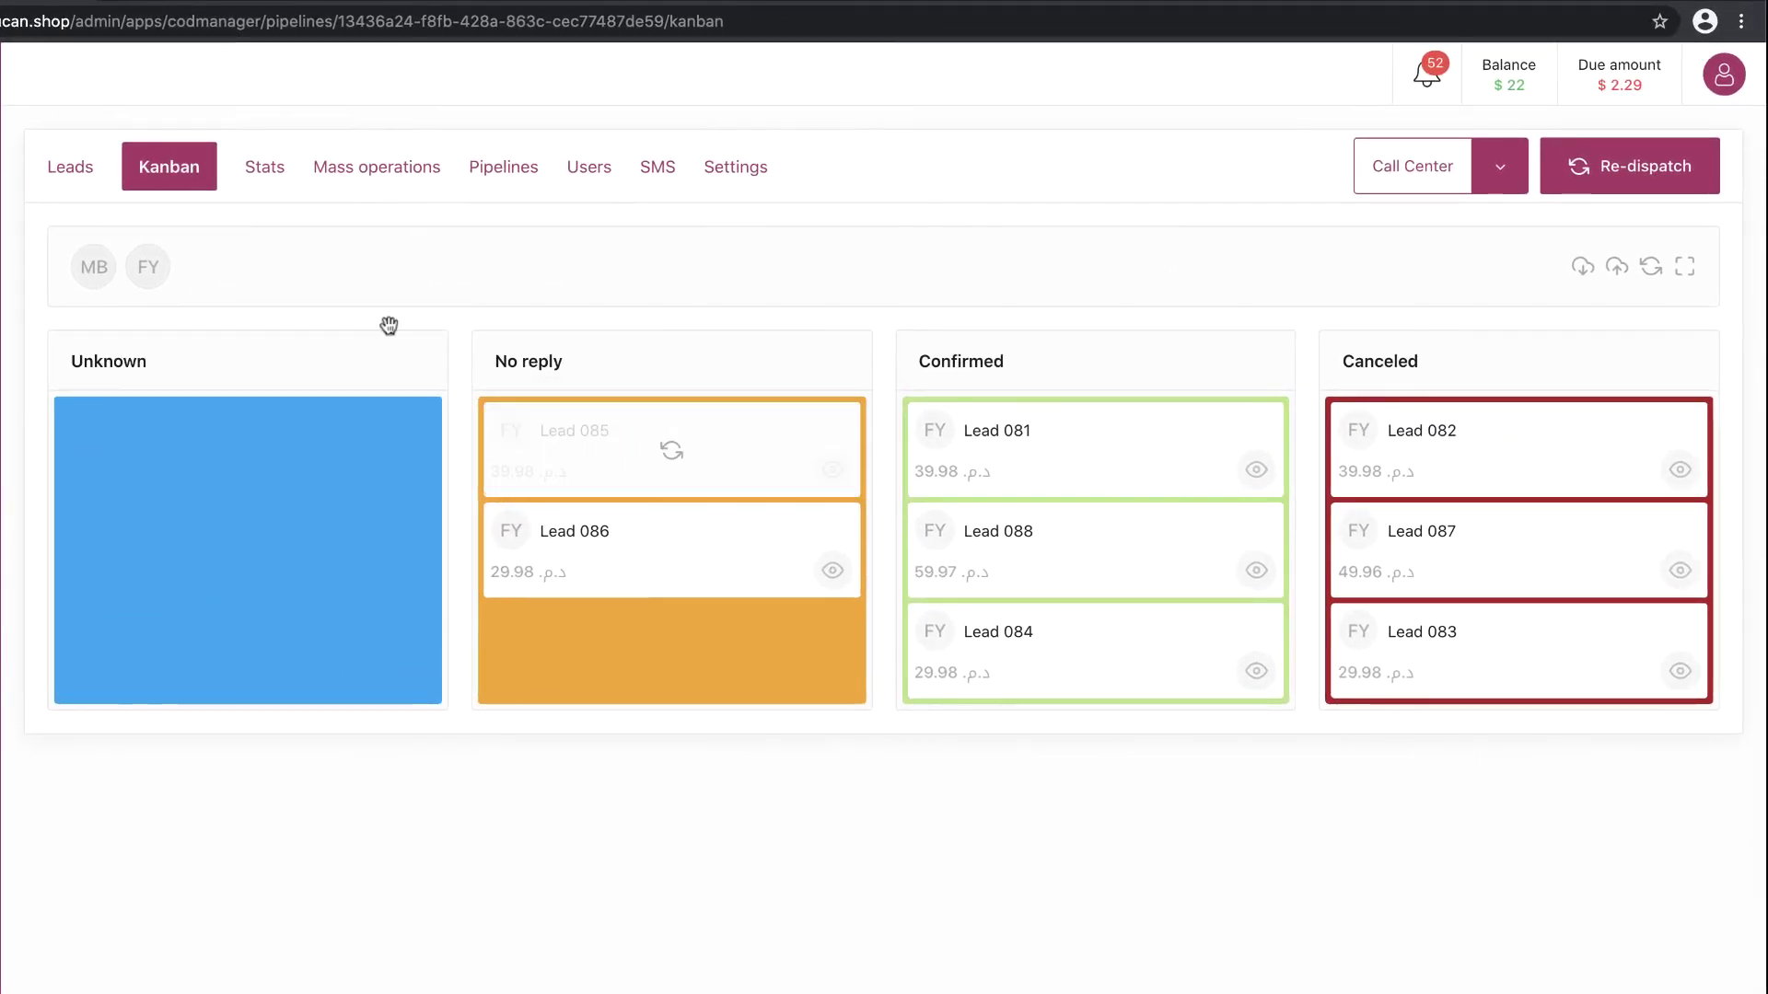
left_click_drag(958, 440, 107, 439)
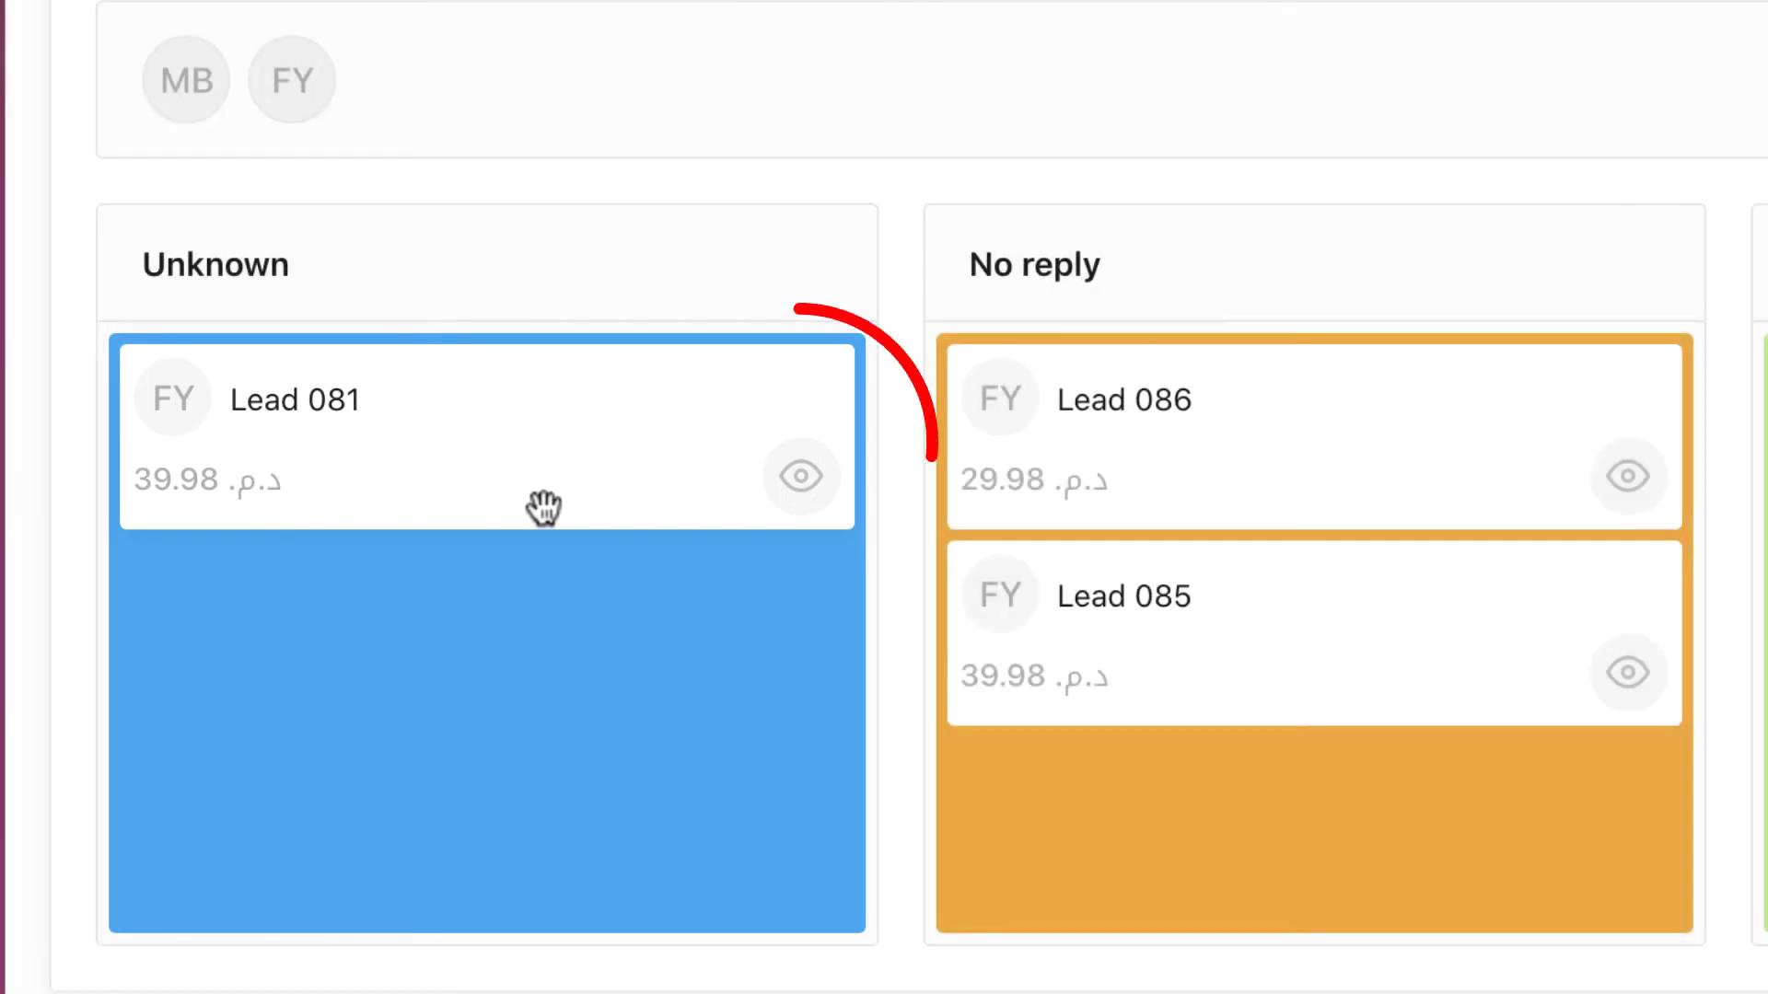
left_click(799, 477)
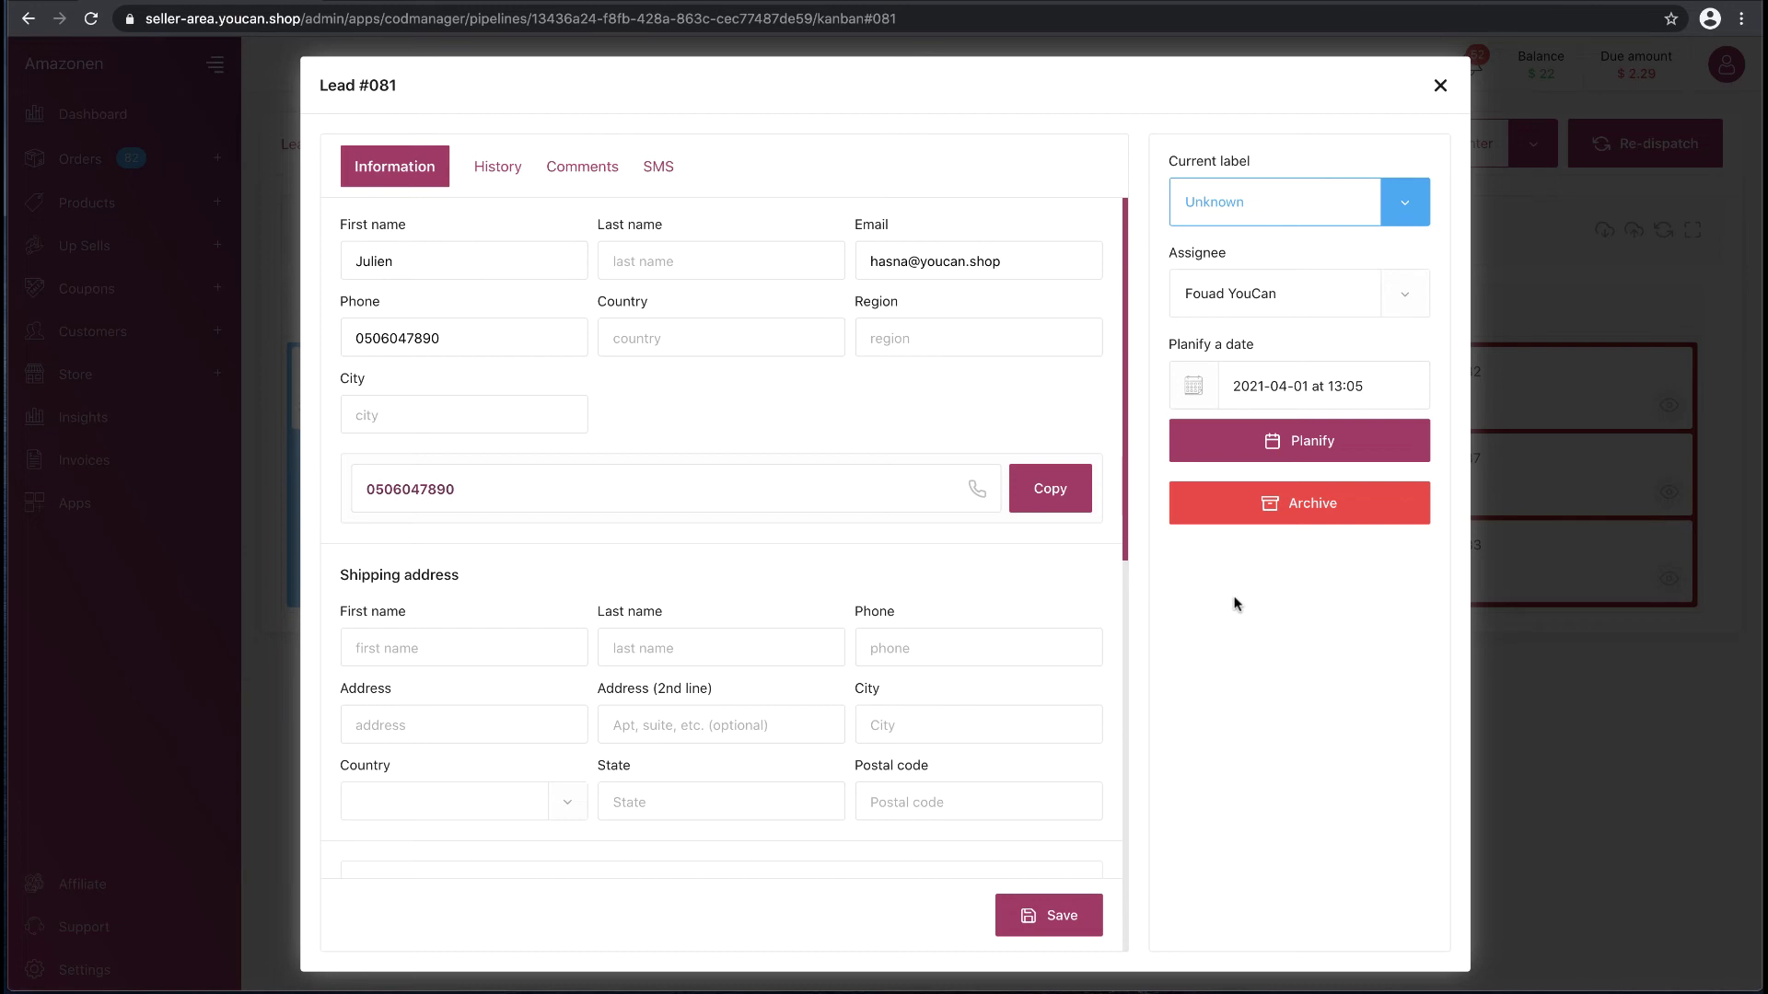
left_click(1443, 85)
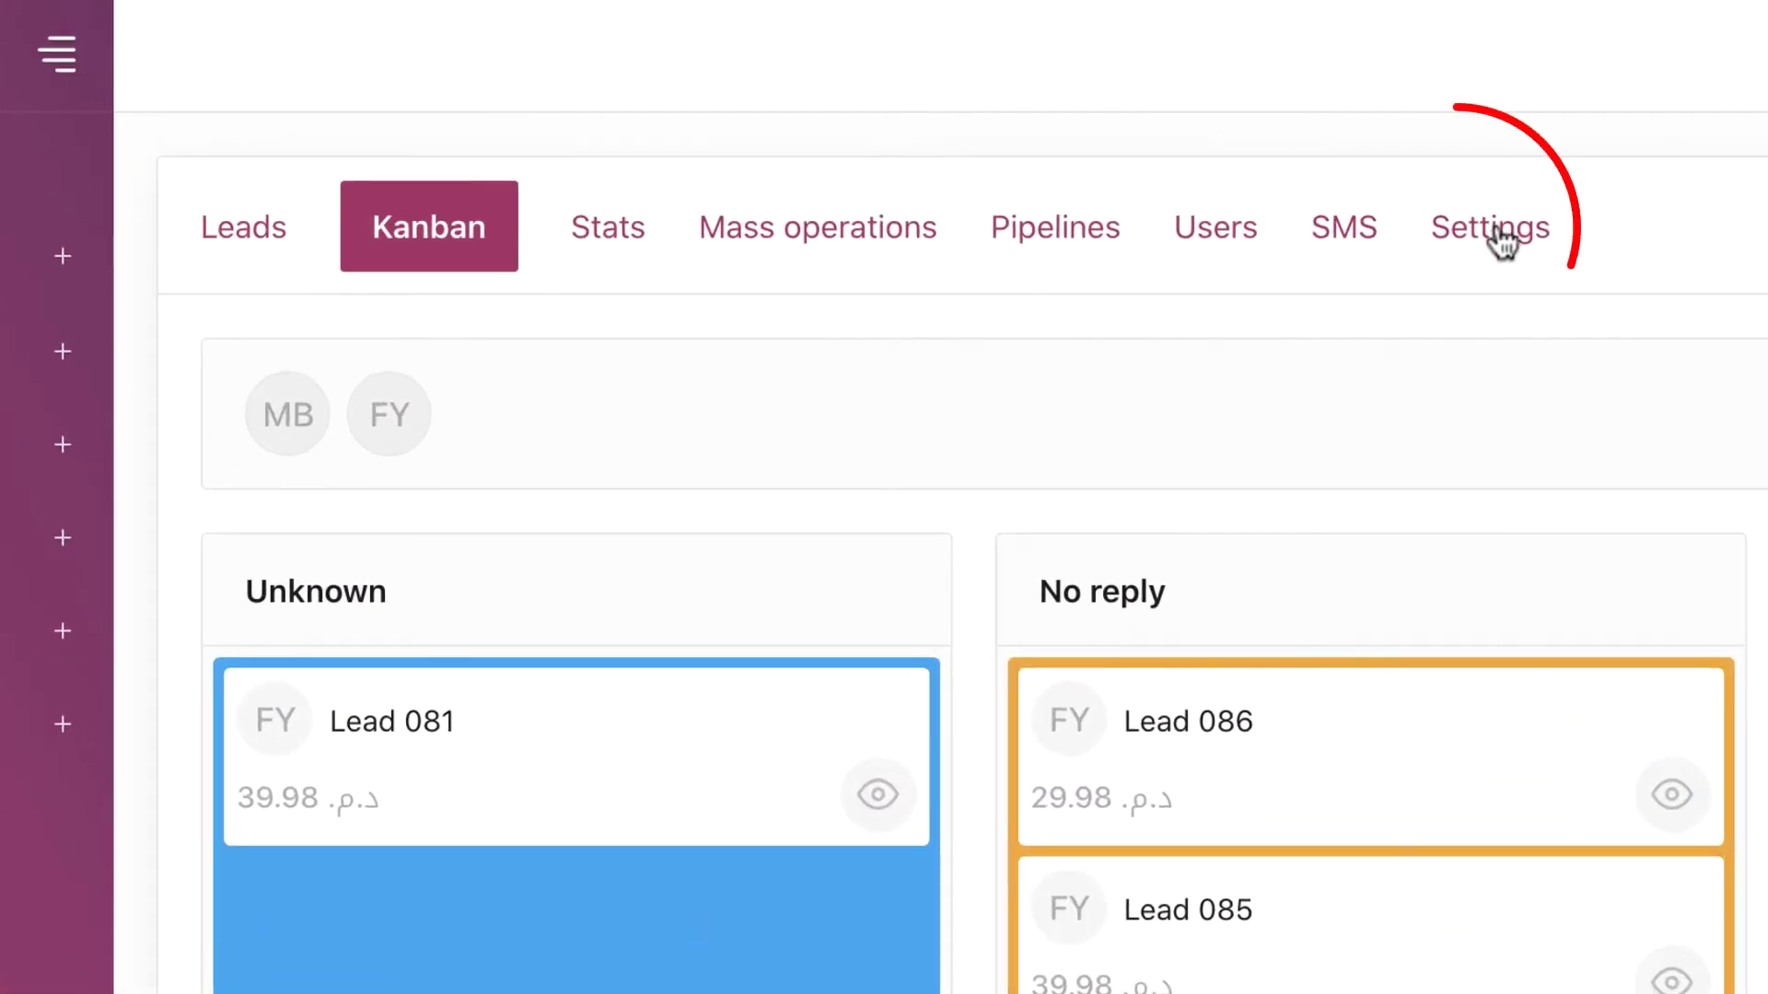
- In the COD Manager general settings, set the Kanban view to 20 leads and the default lead planify duration to 5 minutes, and save
left_click(1500, 238)
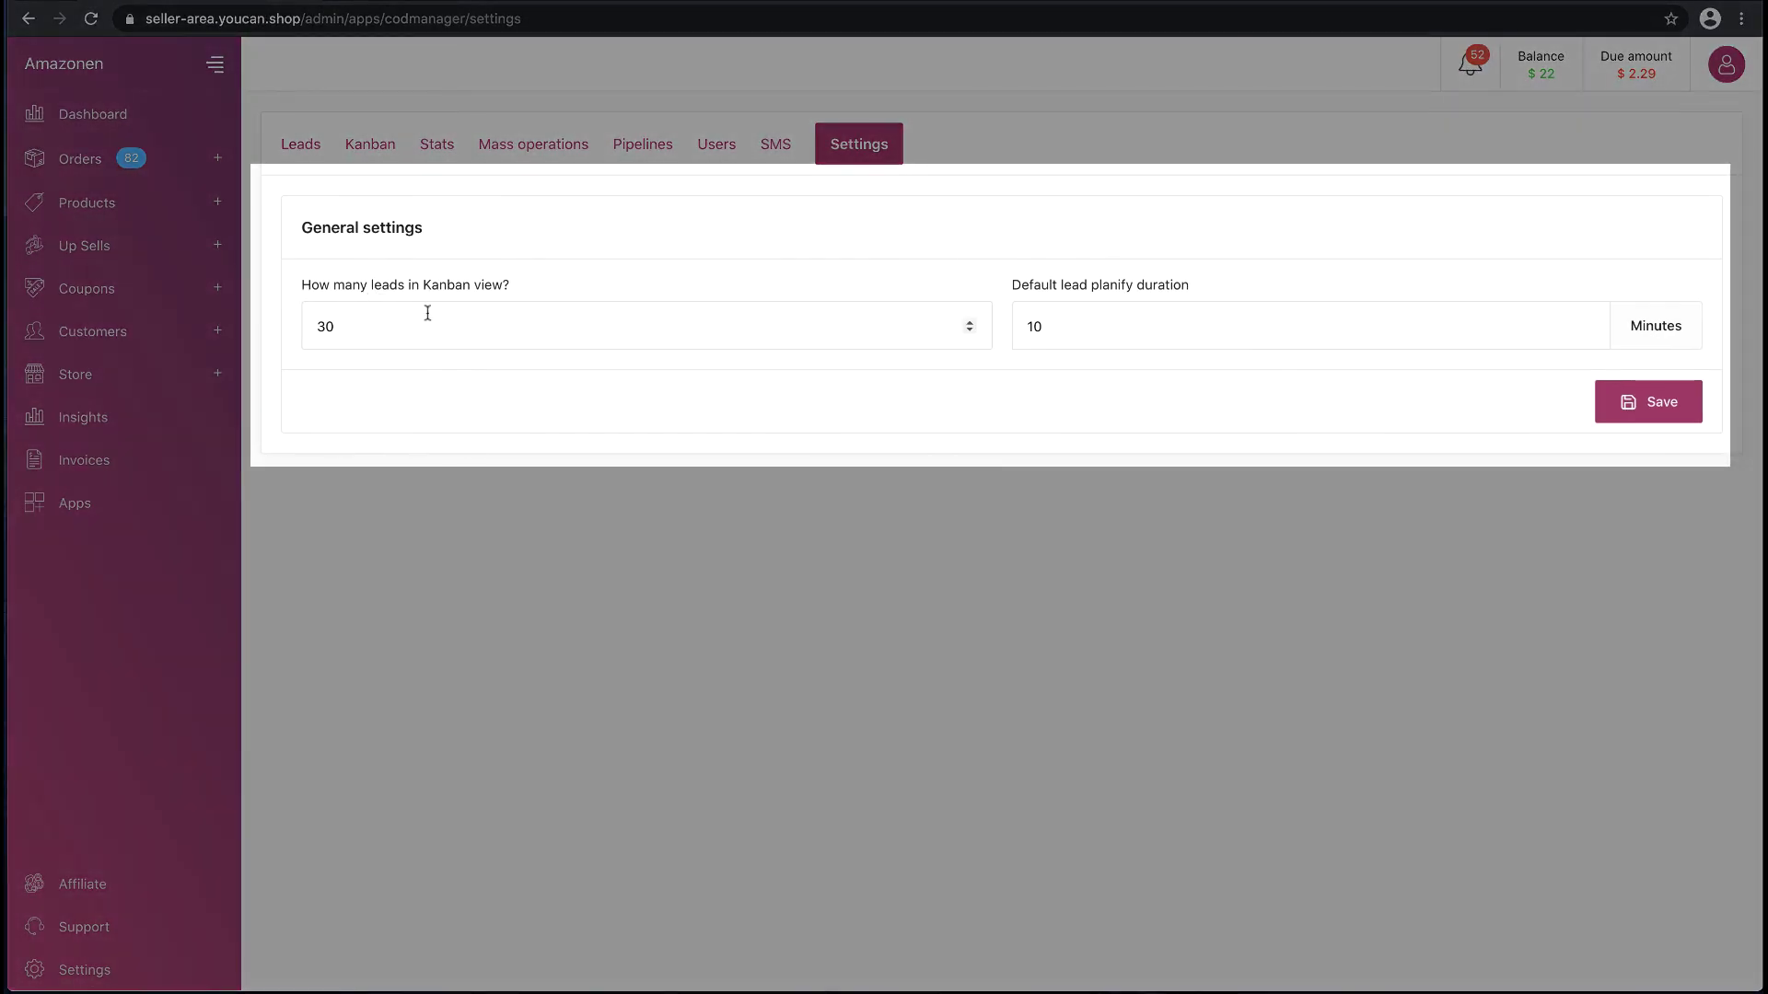
left_click(427, 313)
double_click(427, 313)
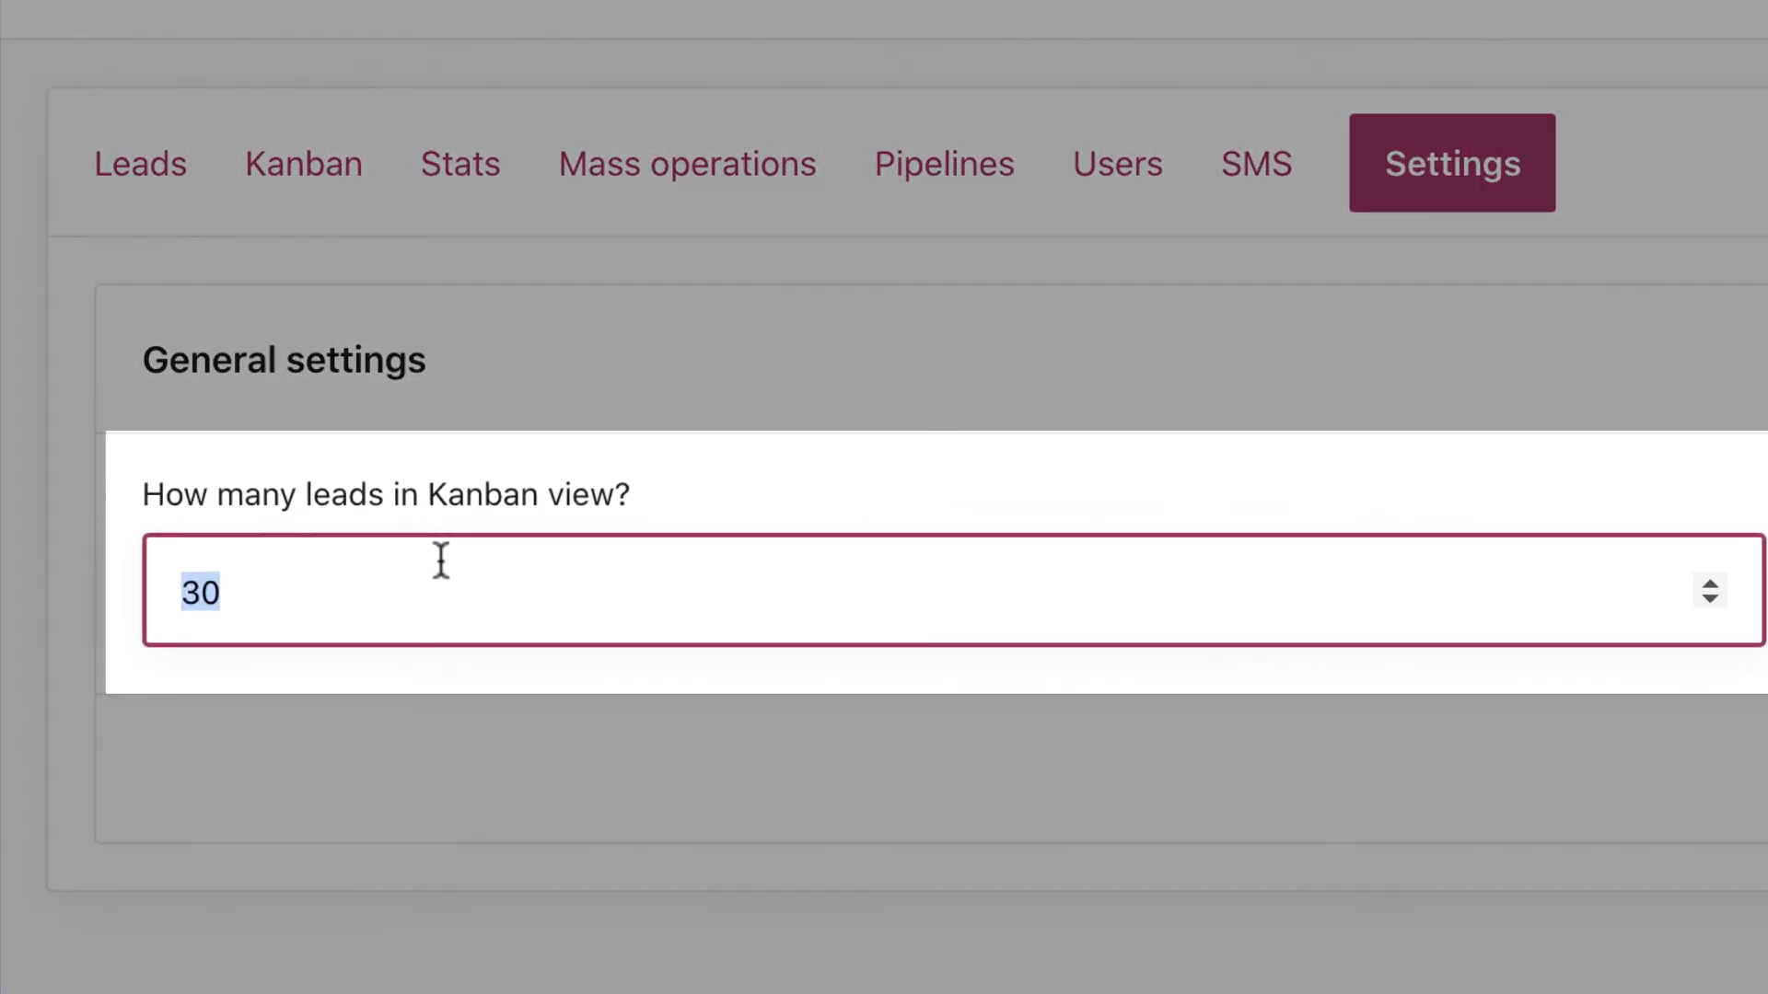
type("20")
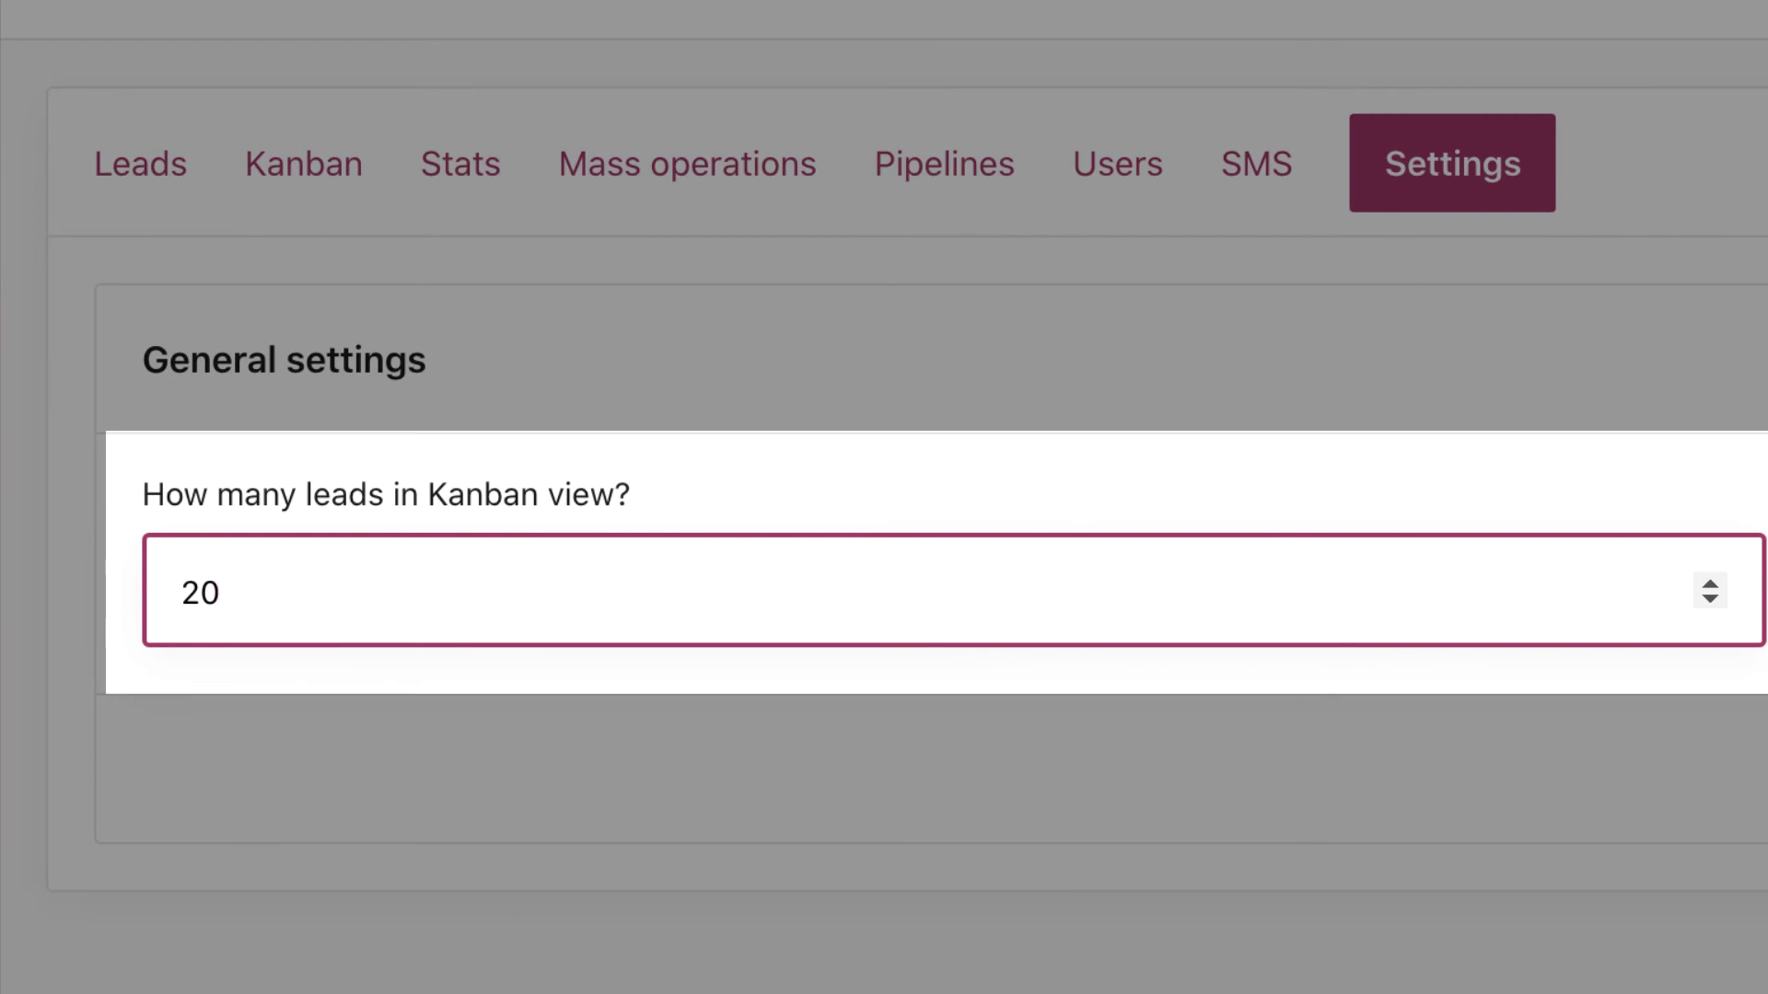
key("Tab")
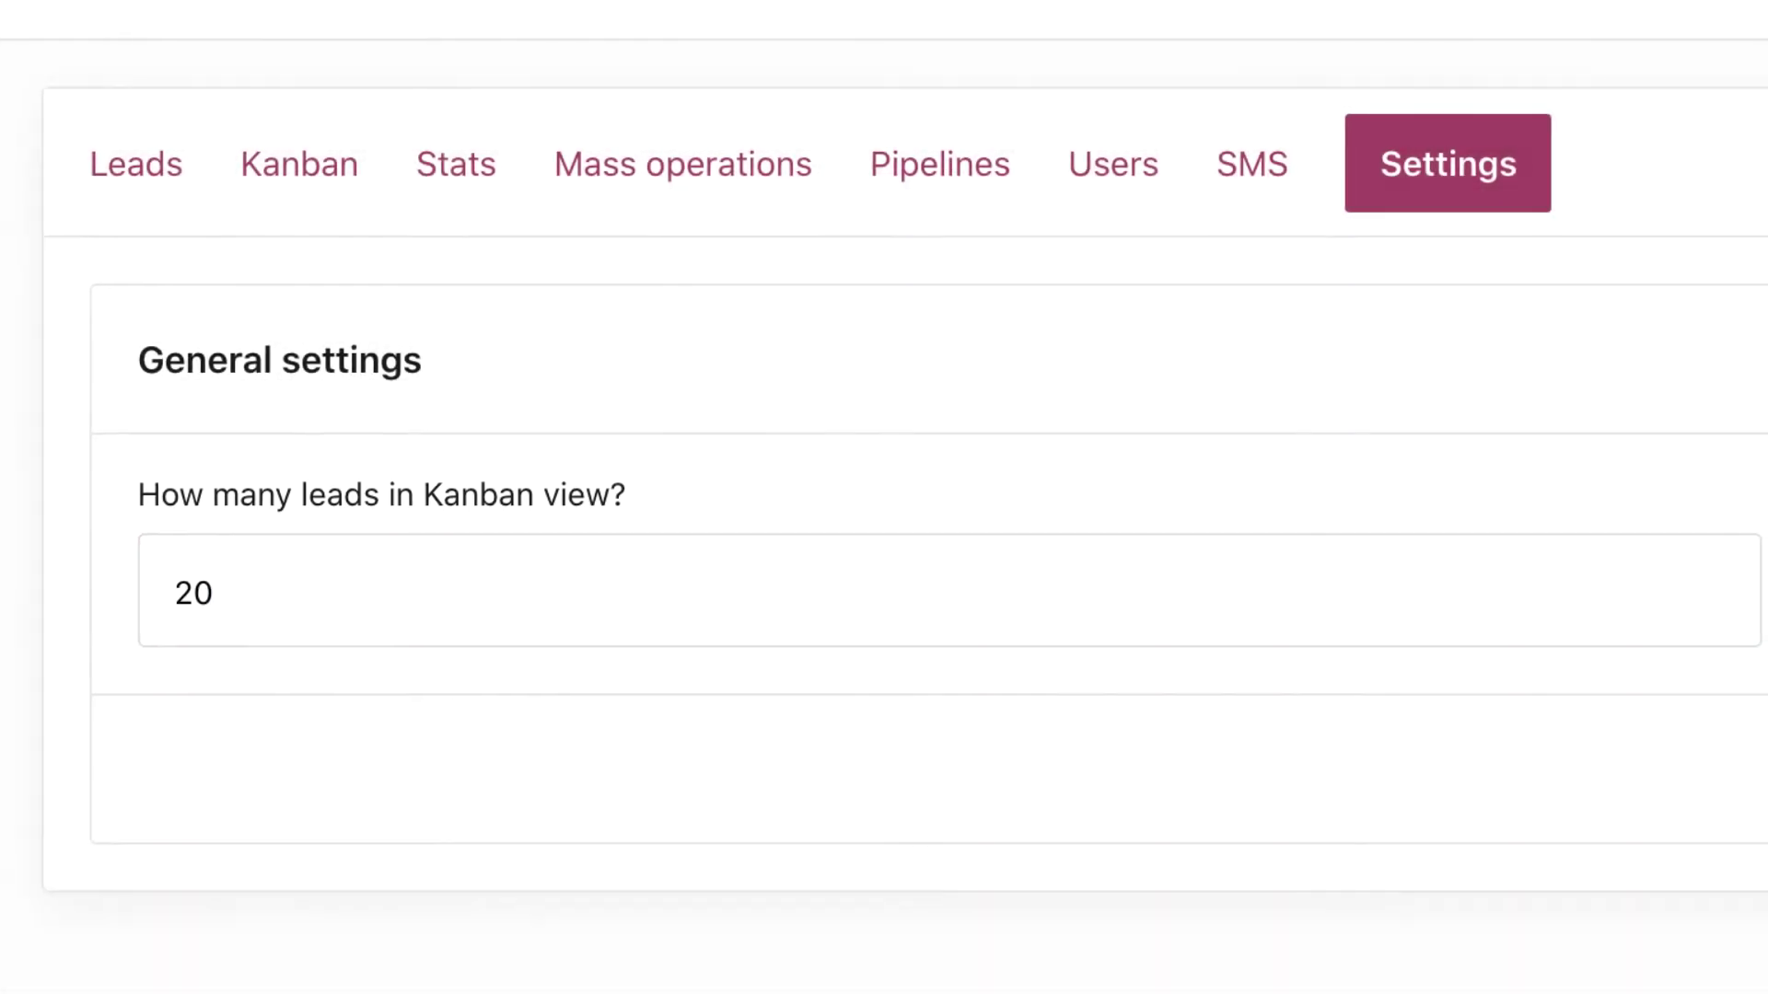
double_click(896, 560)
type("5")
key("Tab")
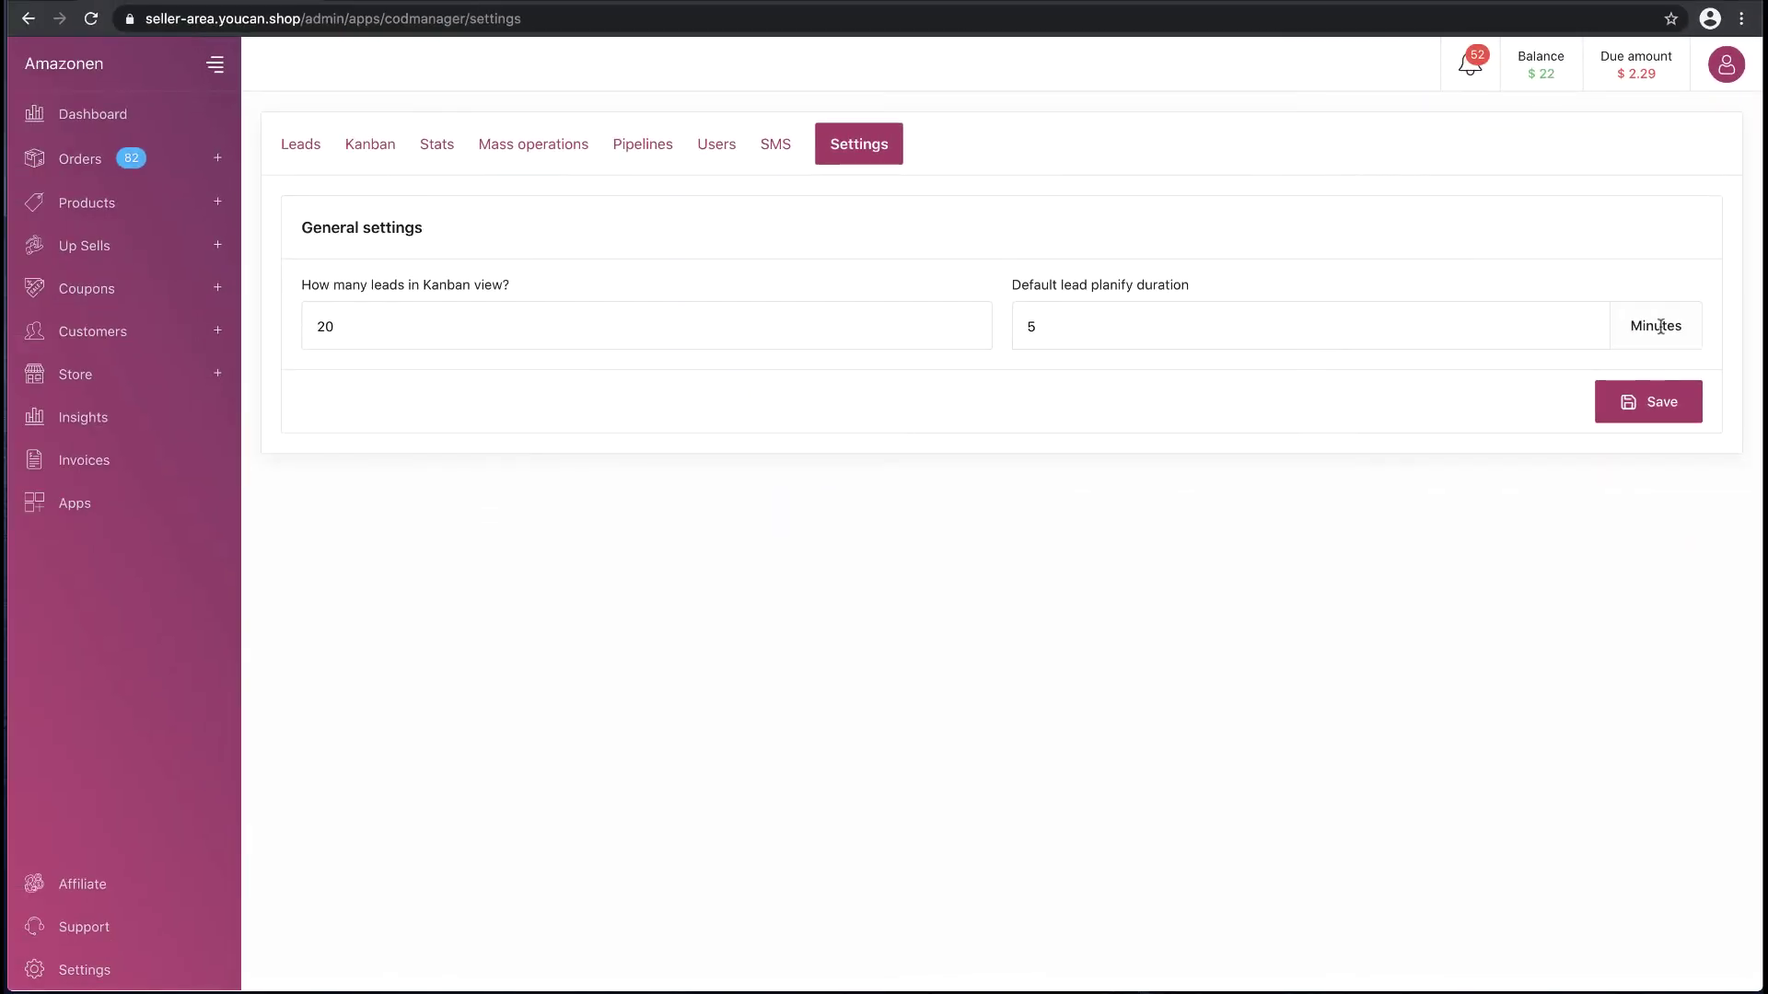
left_click(1568, 320)
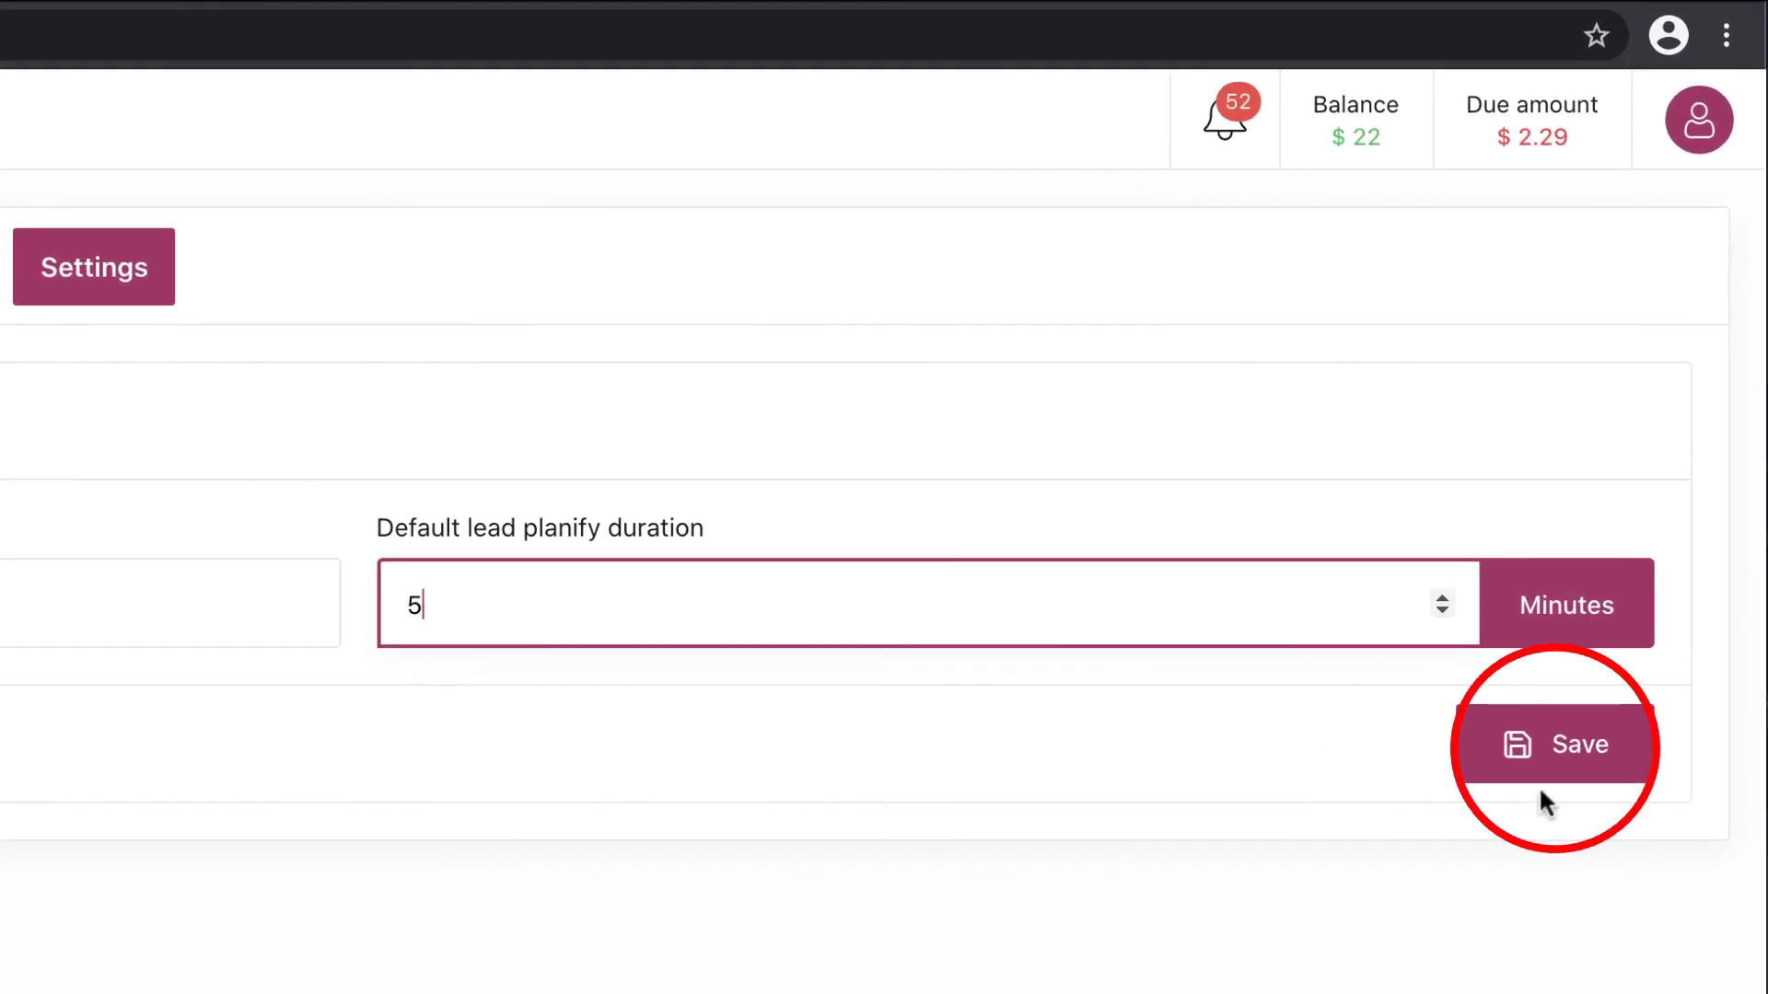
left_click(1541, 761)
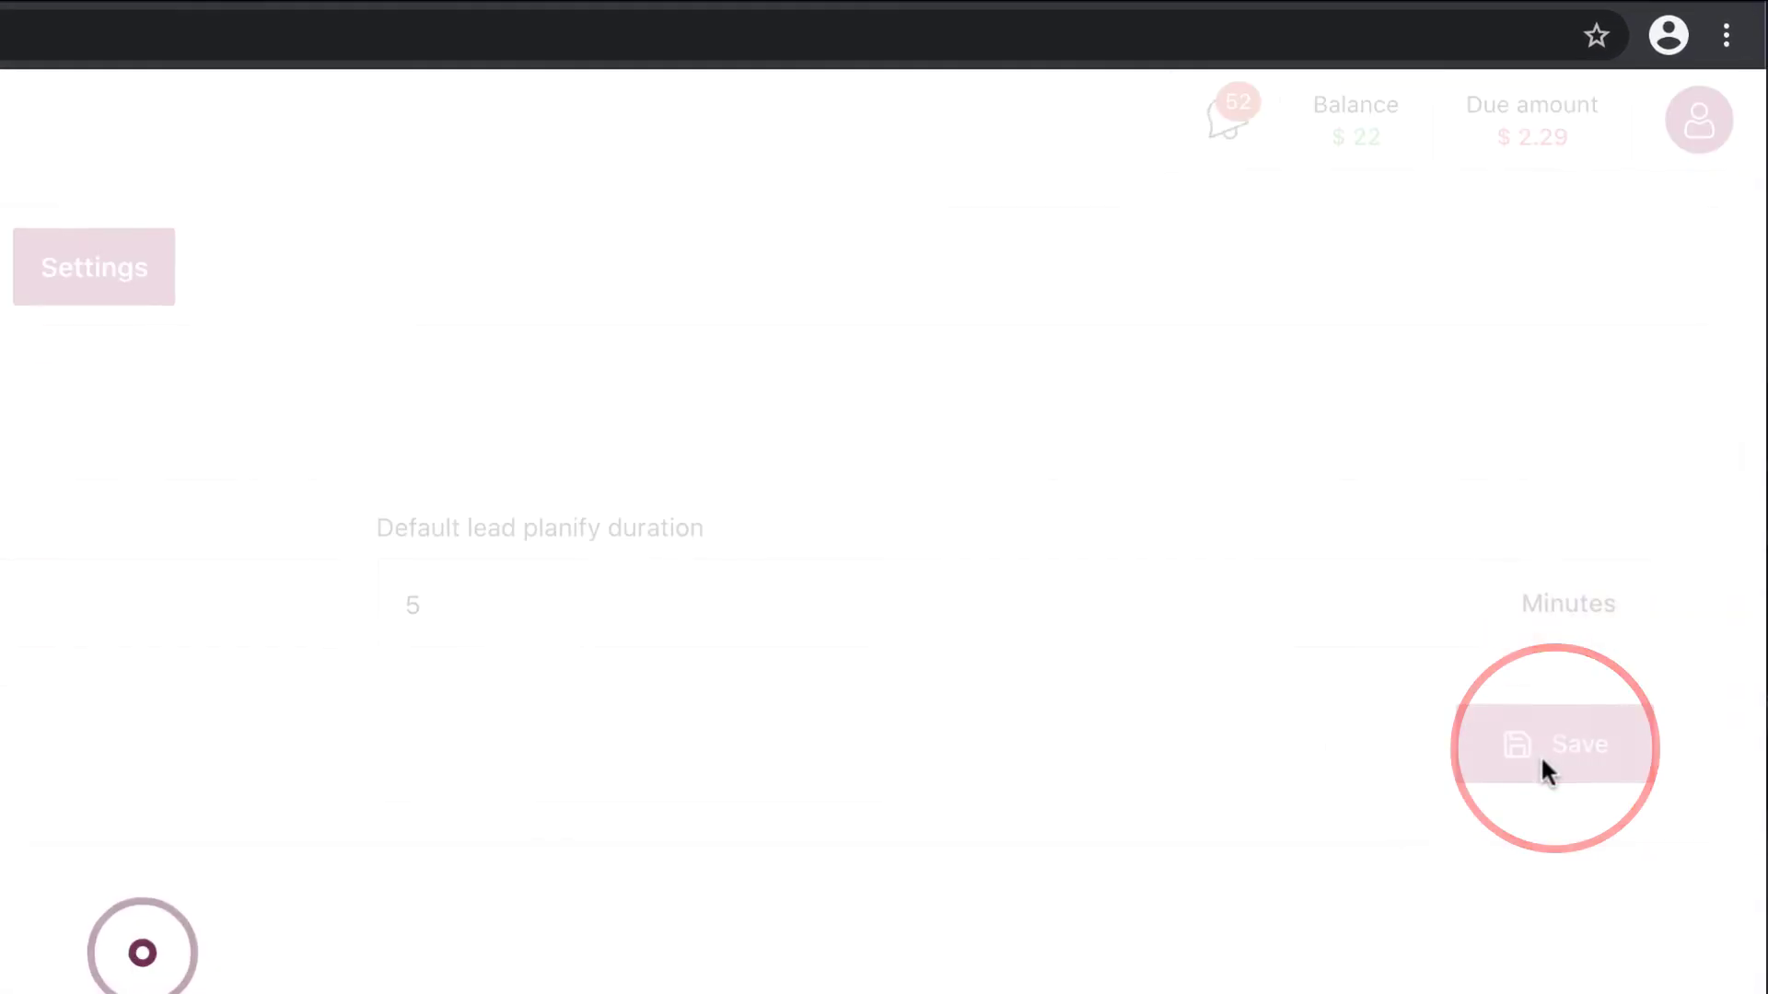